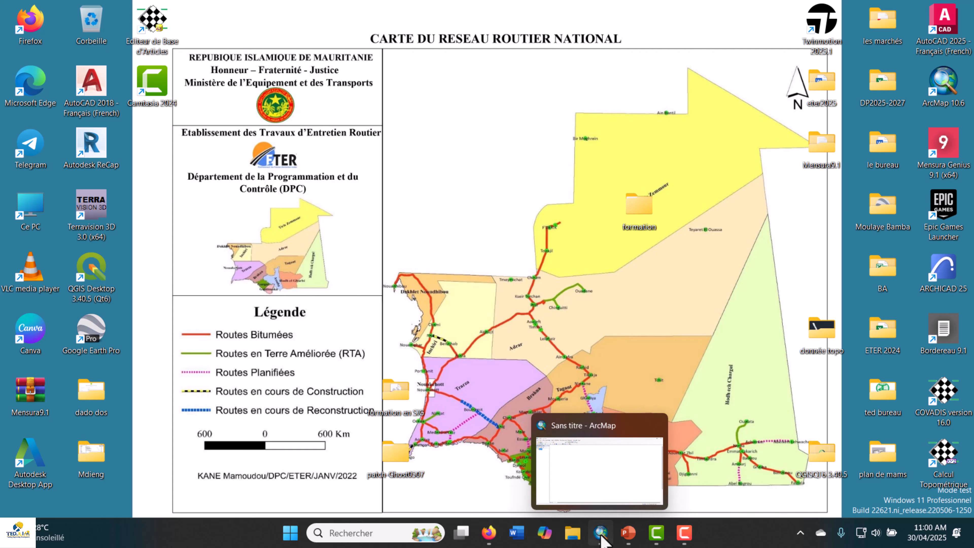
# Switch to ArcMap and display the Editor and Draw toolbars
pyautogui.click(610, 539)
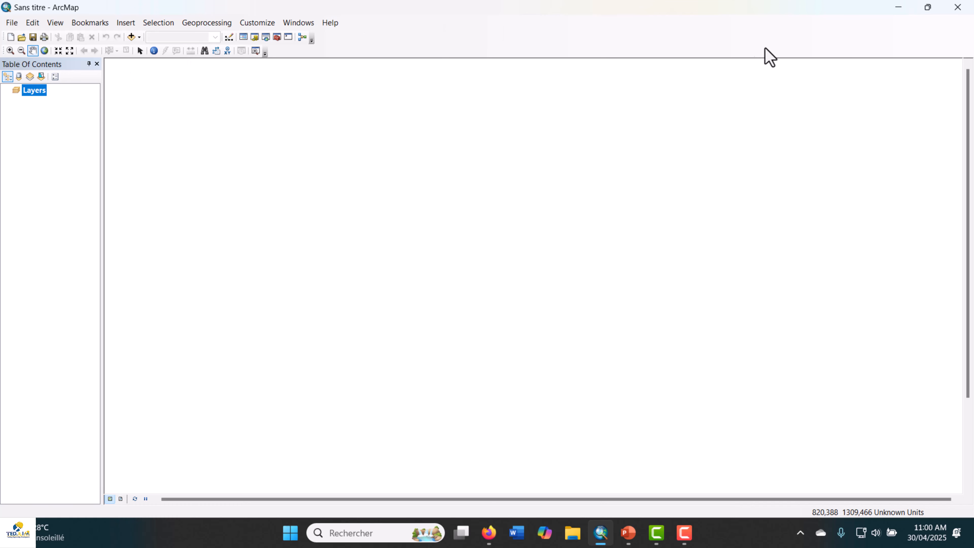
pyautogui.rightClick(451, 47)
pyautogui.rightClick(409, 44)
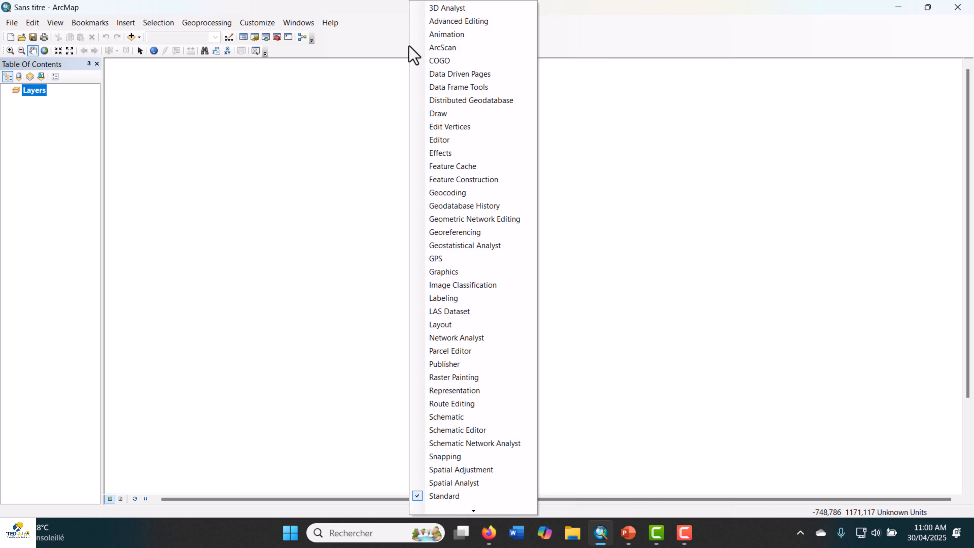
pyautogui.click(366, 57)
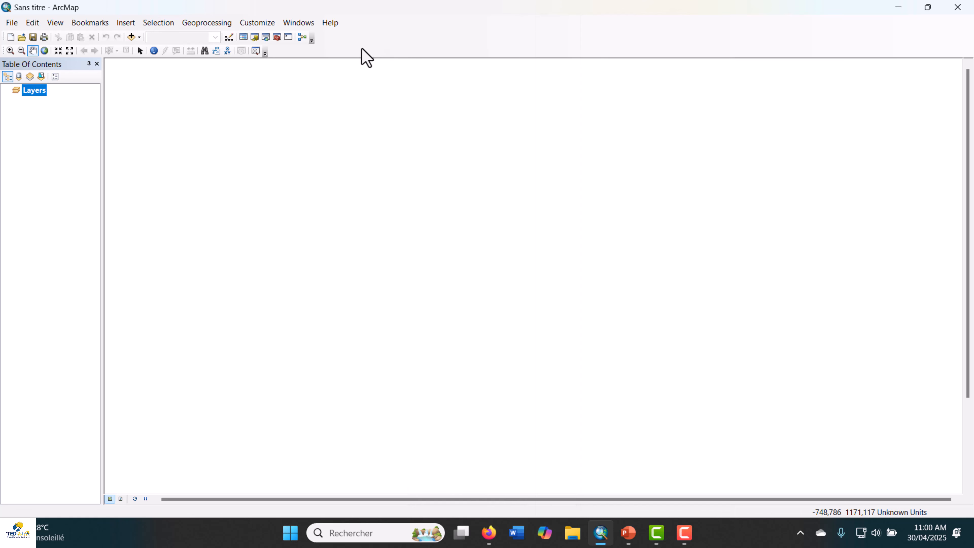
pyautogui.rightClick(412, 51)
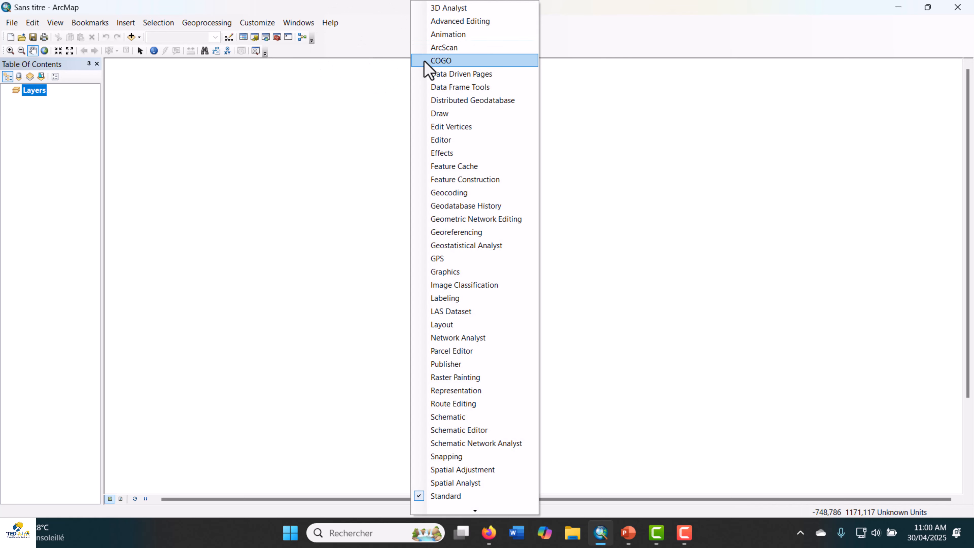
pyautogui.click(421, 141)
pyautogui.rightClick(437, 48)
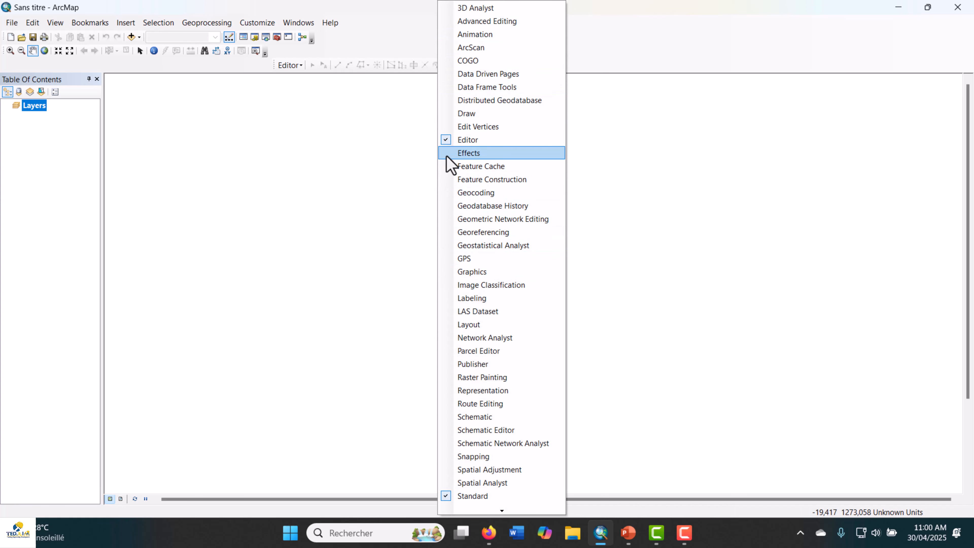
pyautogui.click(450, 114)
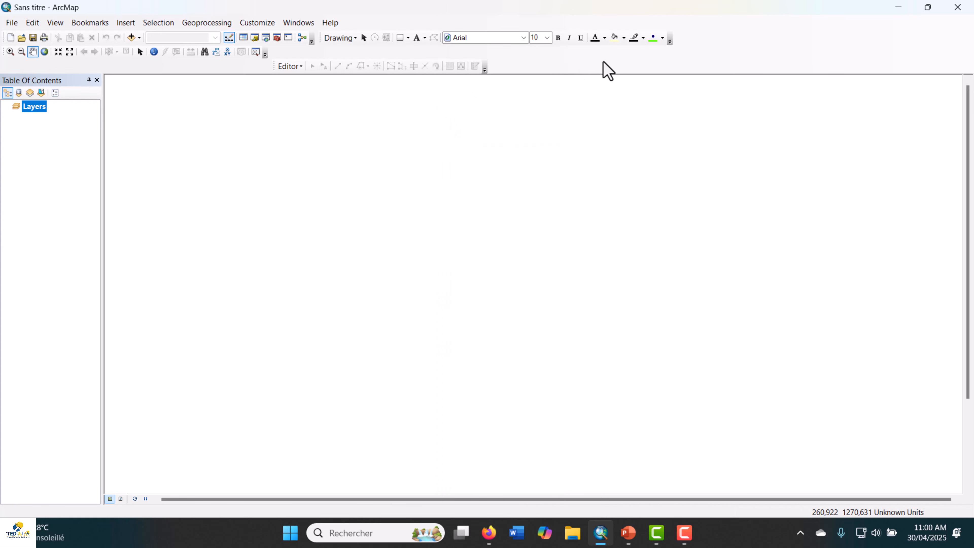
# Dock the Editor toolbar in the same row as the Tools toolbar, directly after it
pyautogui.rightClick(606, 69)
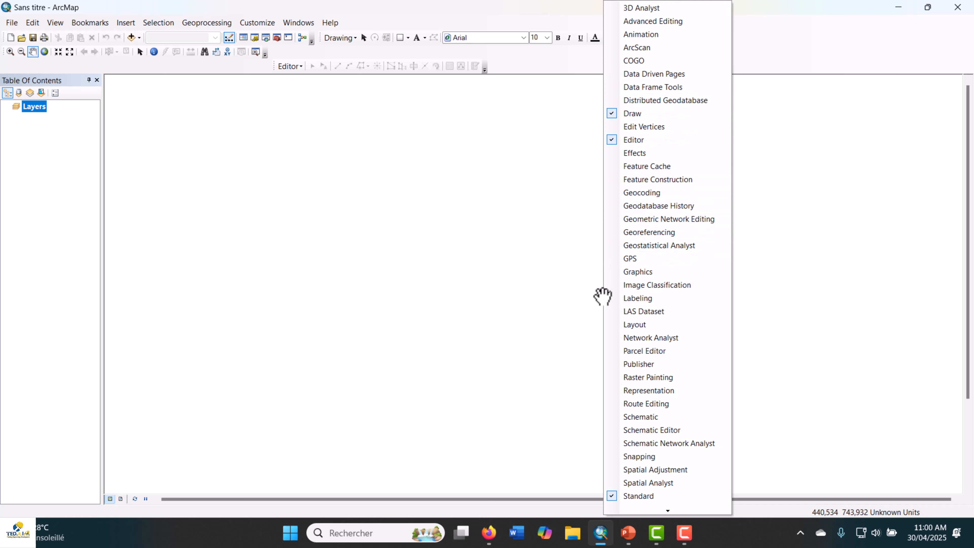
pyautogui.click(546, 64)
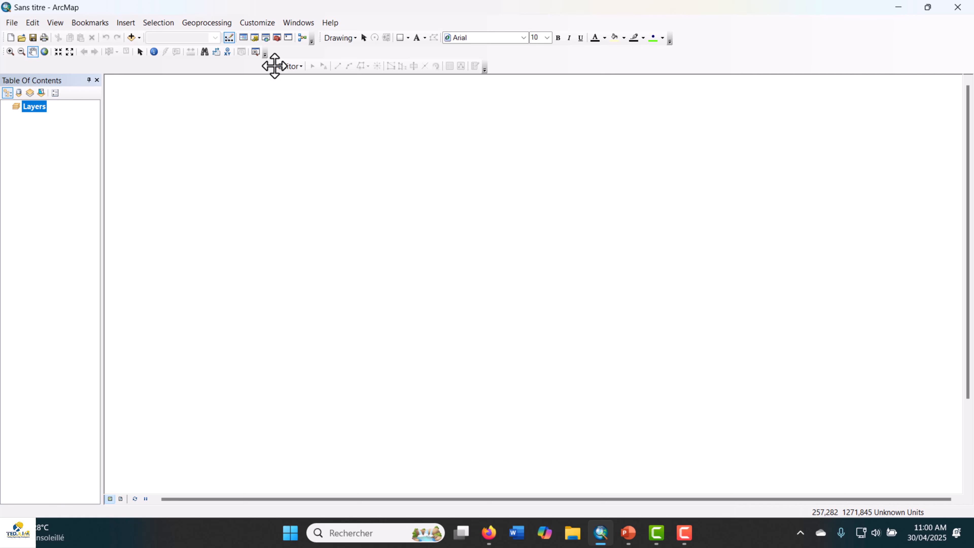
pyautogui.moveTo(274, 65); pyautogui.dragTo(276, 53)
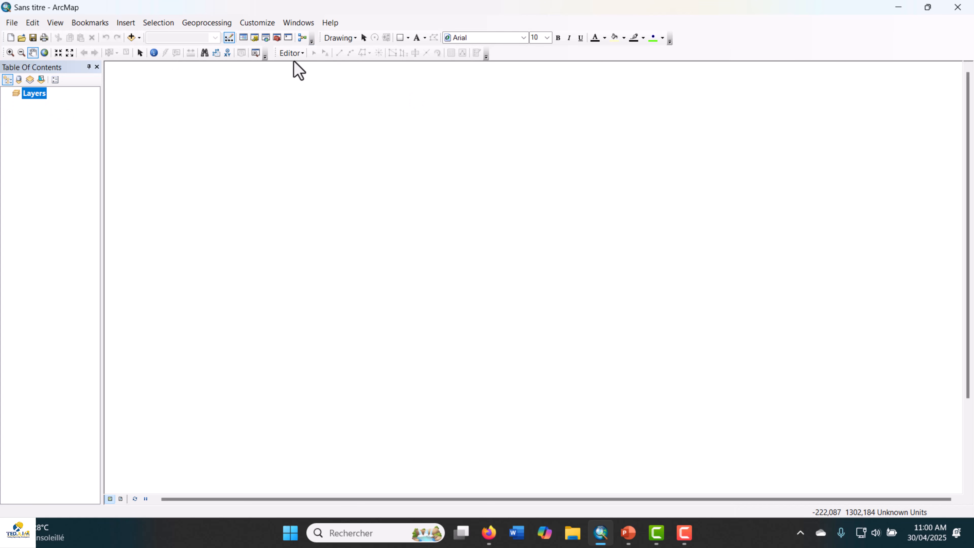
# Open the Catalog window, dock it at the side of the map and set it to auto-hide
pyautogui.click(255, 37)
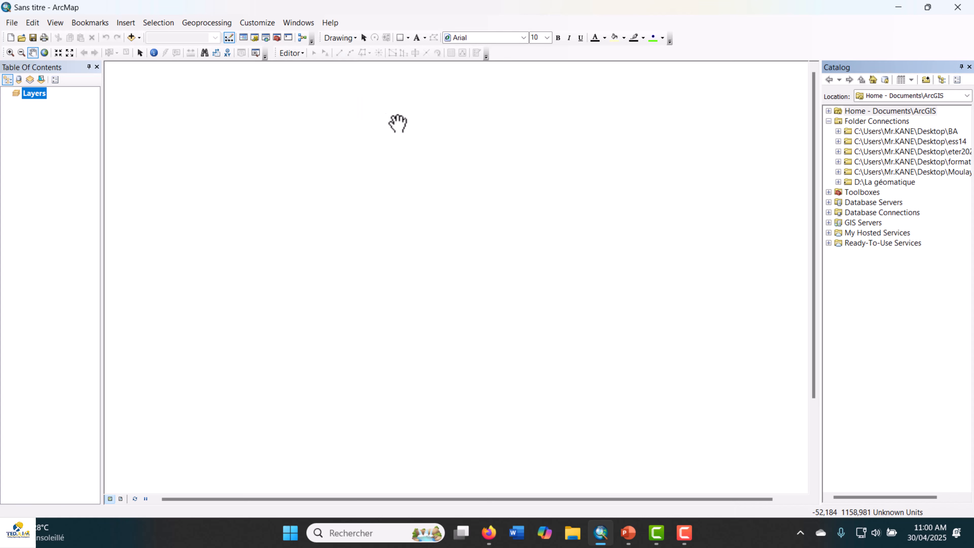
pyautogui.moveTo(886, 72); pyautogui.dragTo(614, 90)
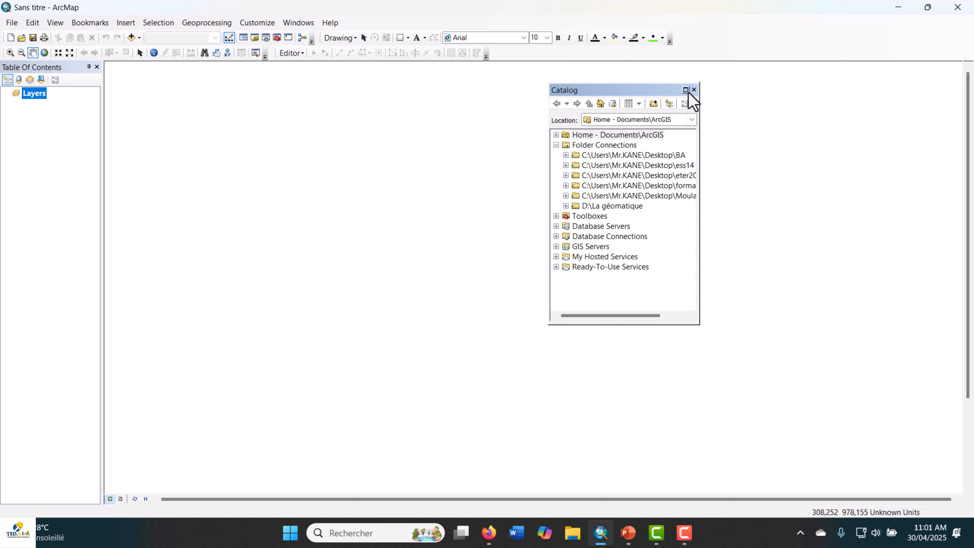
pyautogui.moveTo(681, 90); pyautogui.dragTo(962, 290)
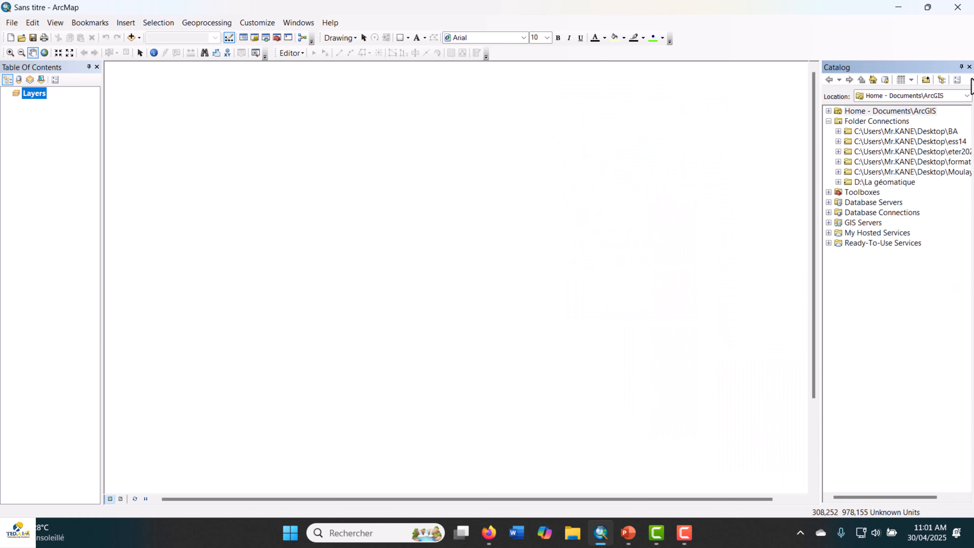
pyautogui.click(961, 66)
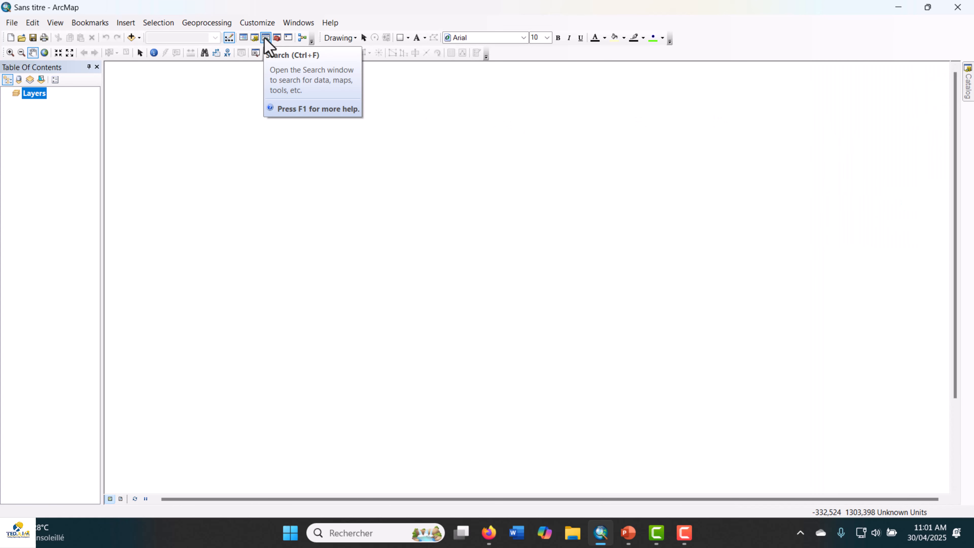
# Open ArcToolbox, keep it docked beside the map and set it to auto-hide
pyautogui.click(275, 40)
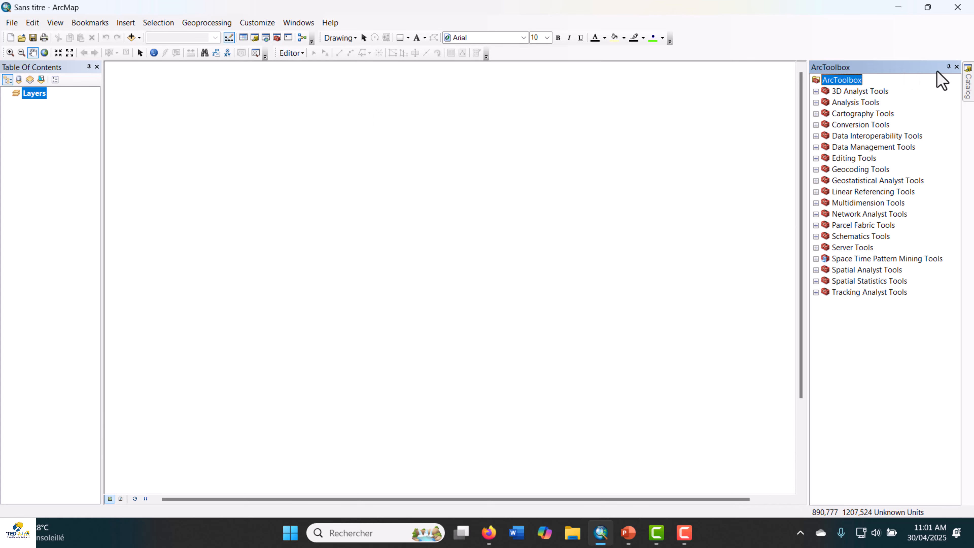
pyautogui.moveTo(940, 71); pyautogui.dragTo(947, 280)
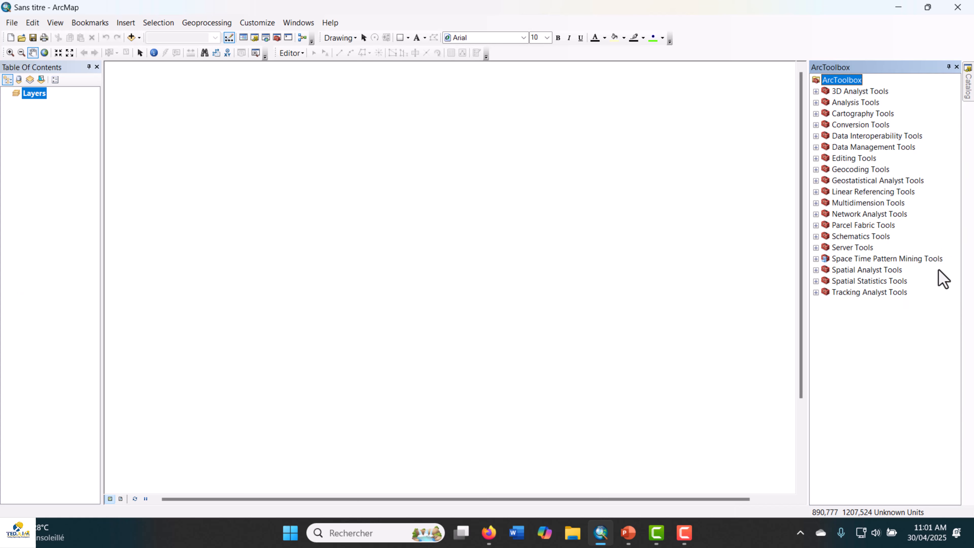
pyautogui.click(949, 67)
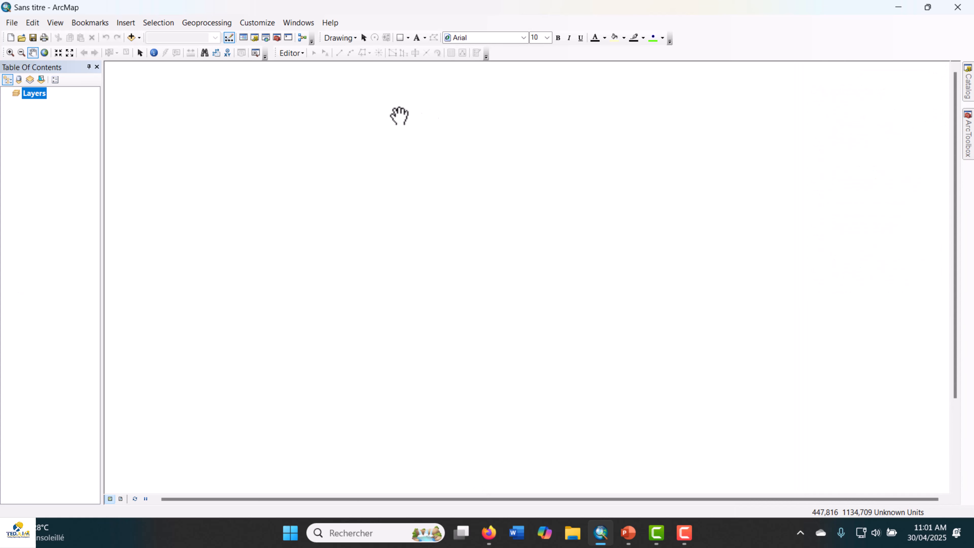
# Open the Search window, keep it docked beside the map and set it to auto-hide
pyautogui.click(266, 38)
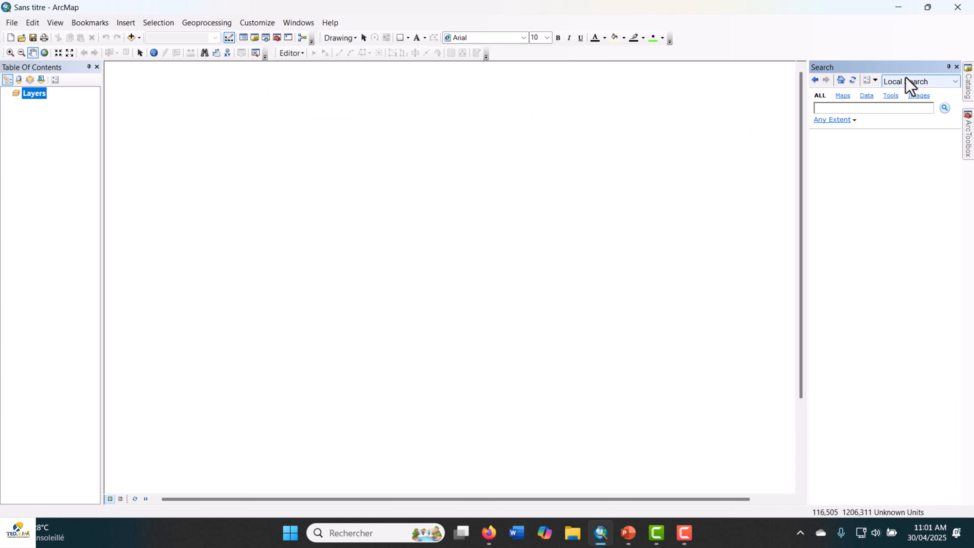
pyautogui.moveTo(910, 68); pyautogui.dragTo(948, 279)
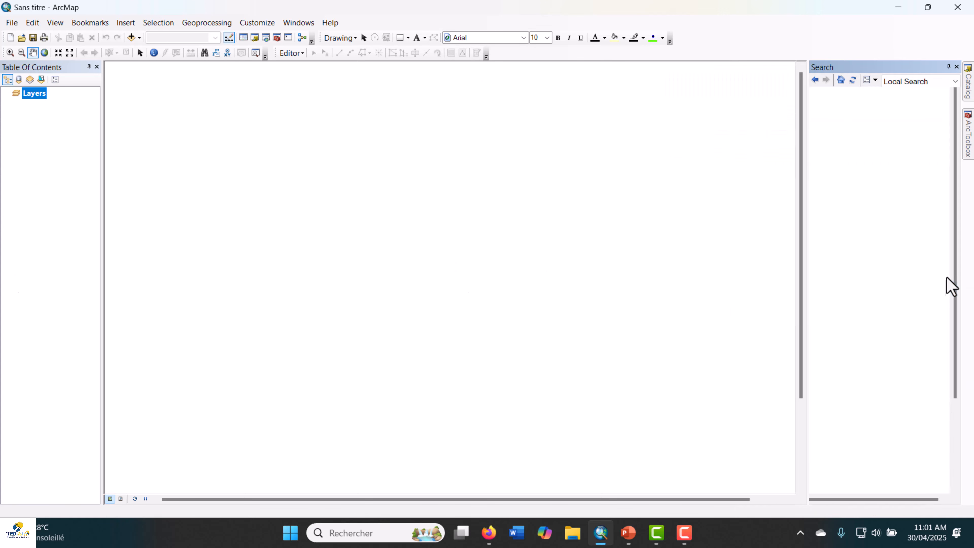
pyautogui.click(948, 68)
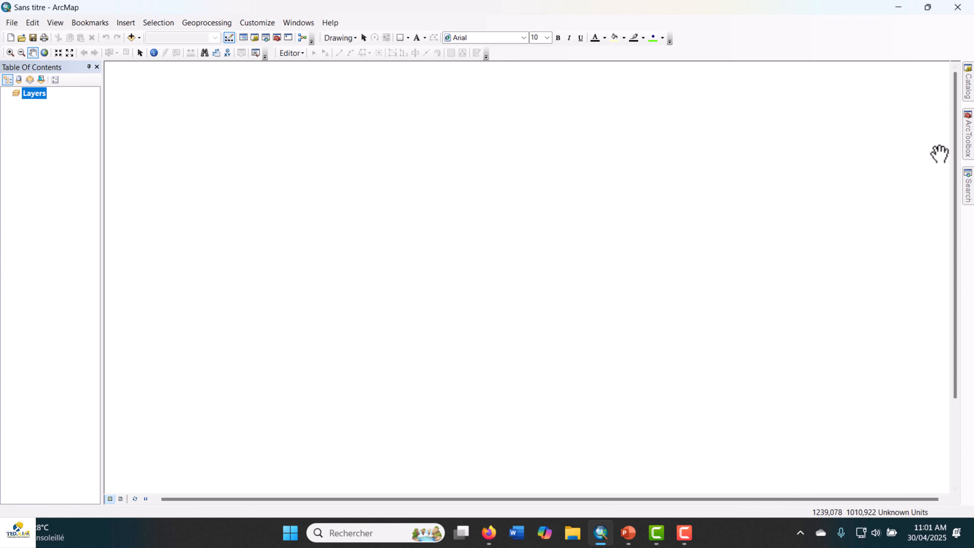
# Examine the contents of the formation folder on the desktop, close it and return to ArcMap
pyautogui.moveTo(971, 99)
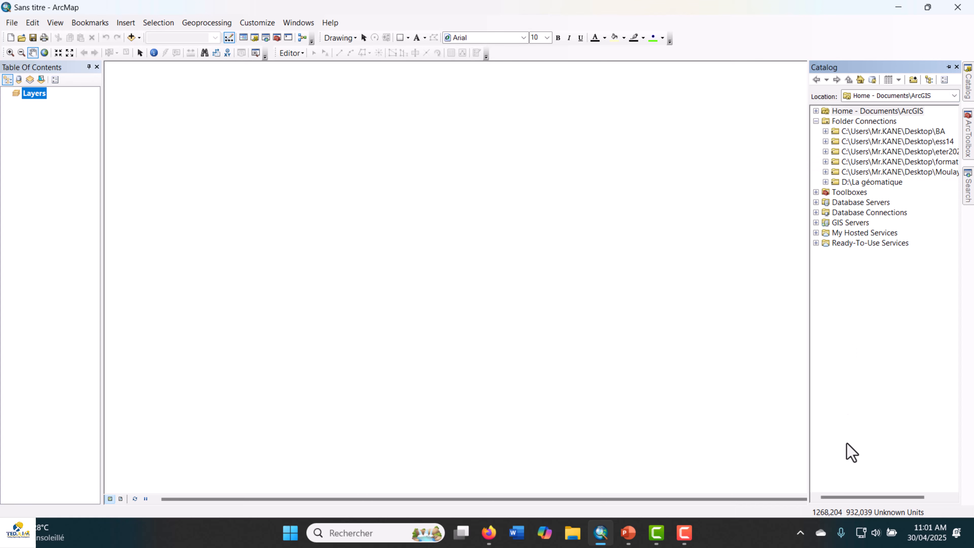
pyautogui.click(973, 534)
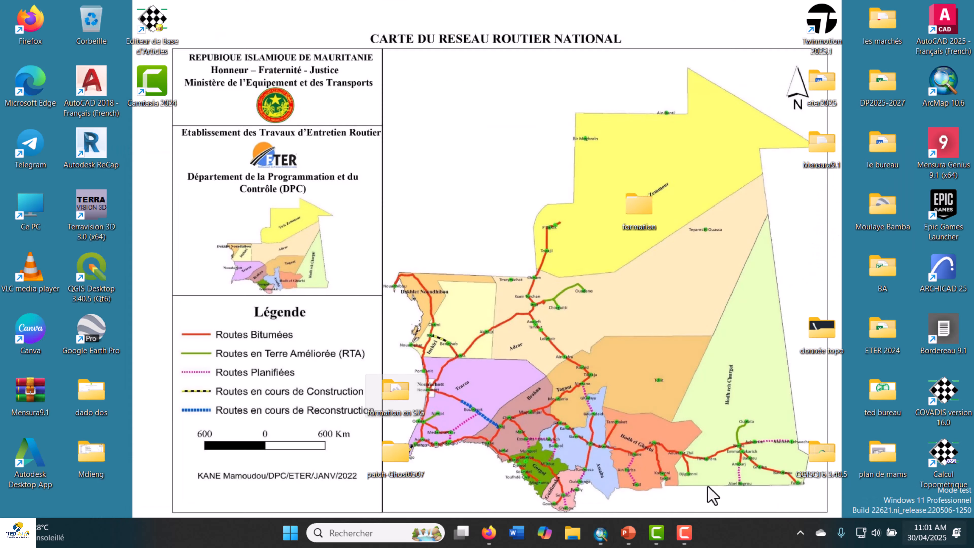
pyautogui.doubleClick(646, 204)
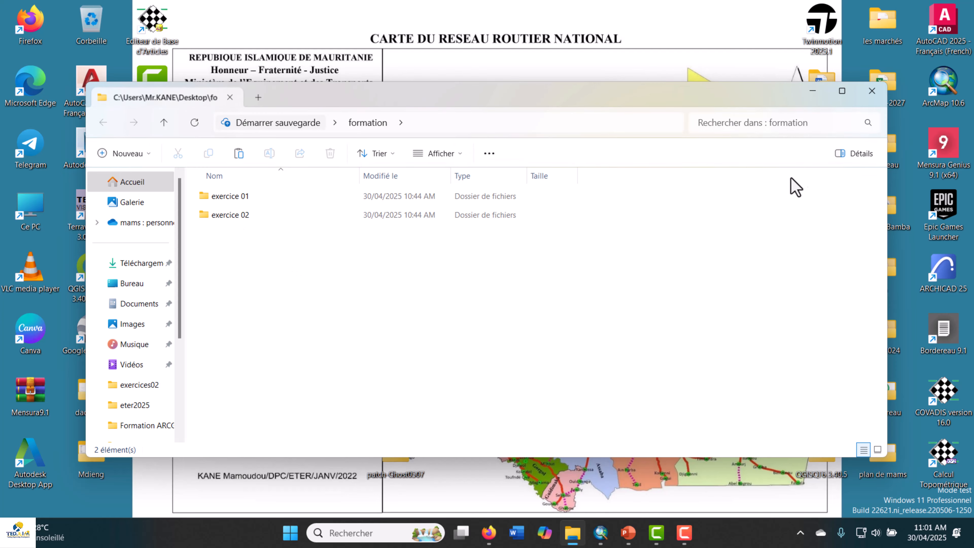
pyautogui.click(870, 91)
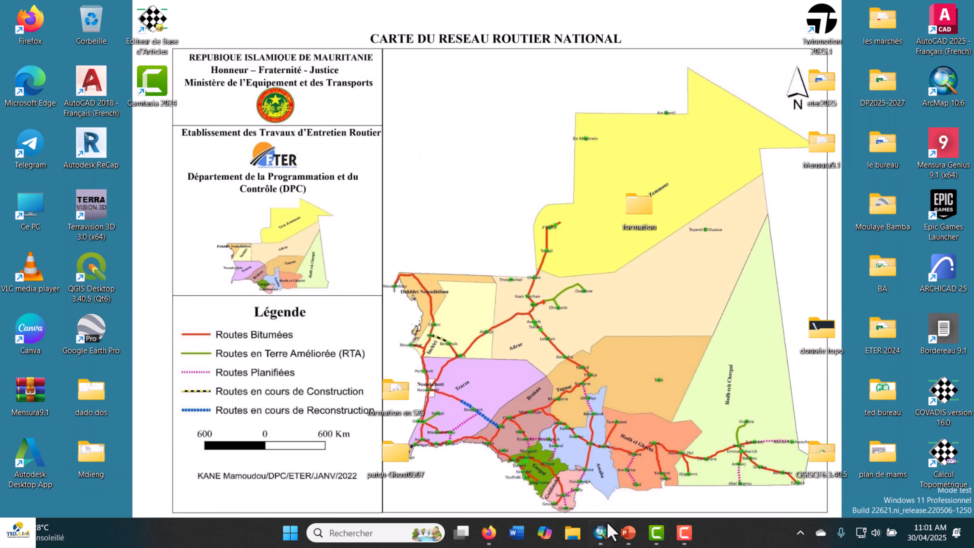
pyautogui.click(598, 538)
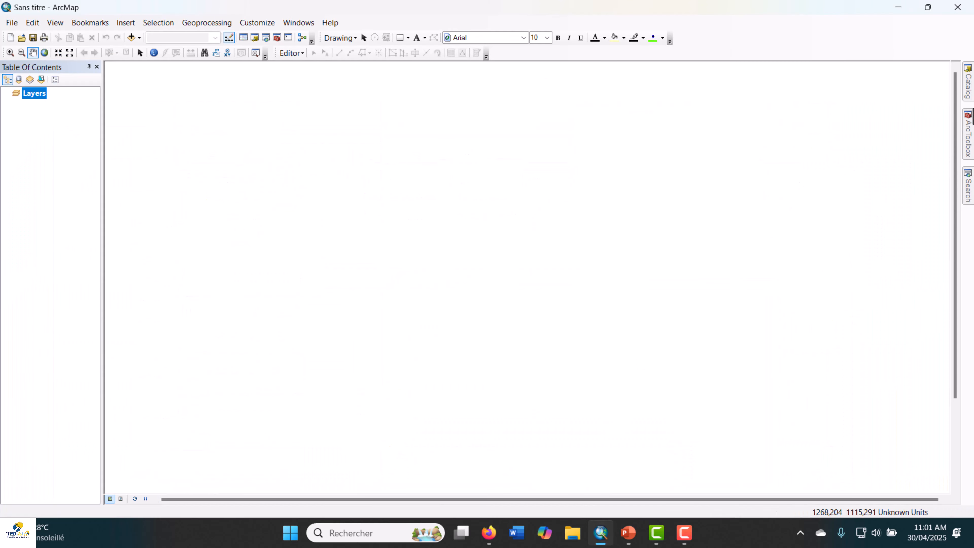
# Disconnect the D:\La géomatique folder and the desktop's formation en SIG folder from the Catalog's folder connections
pyautogui.moveTo(971, 102)
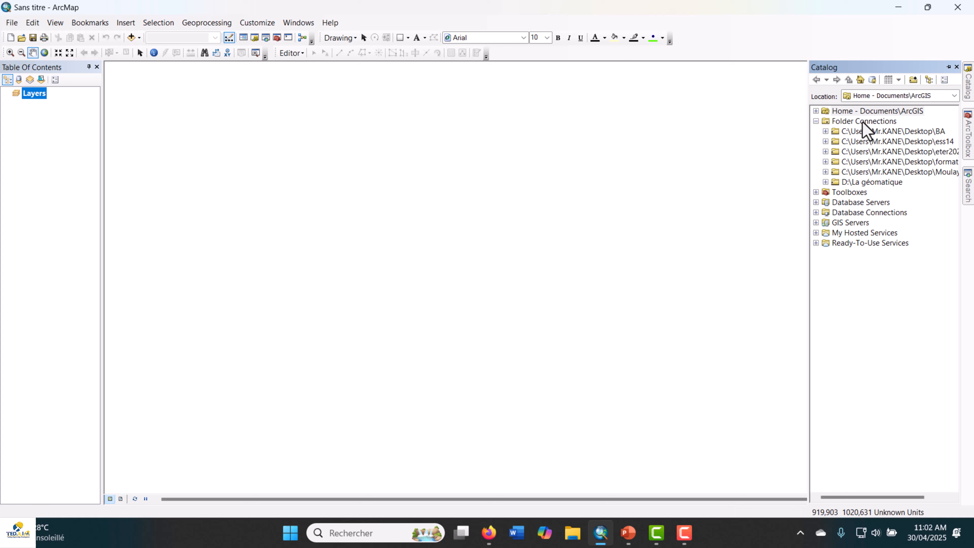
pyautogui.rightClick(867, 176)
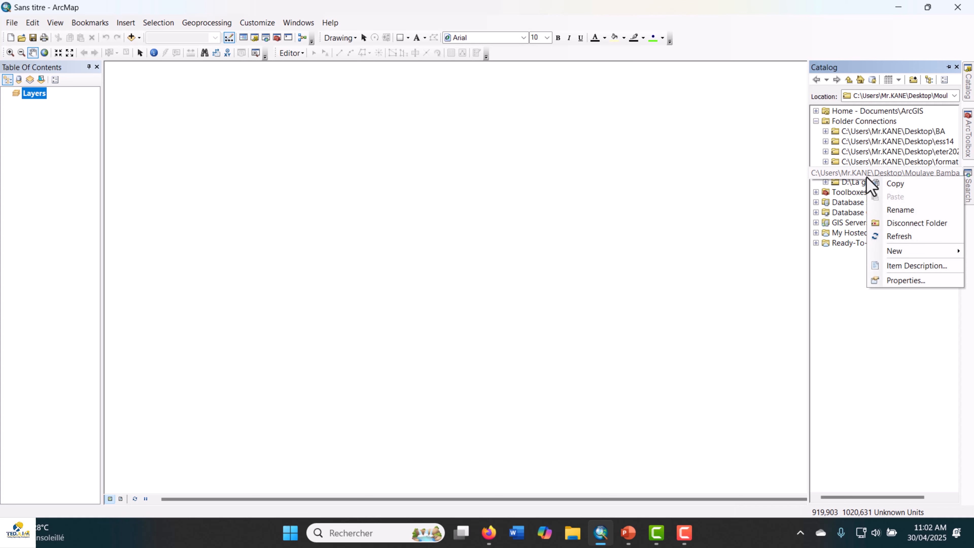
pyautogui.rightClick(856, 185)
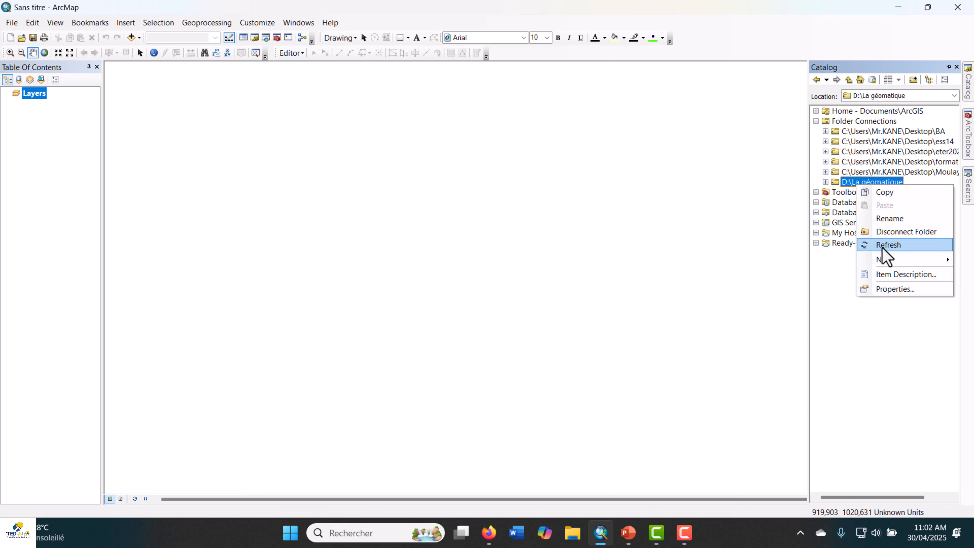
pyautogui.moveTo(883, 262)
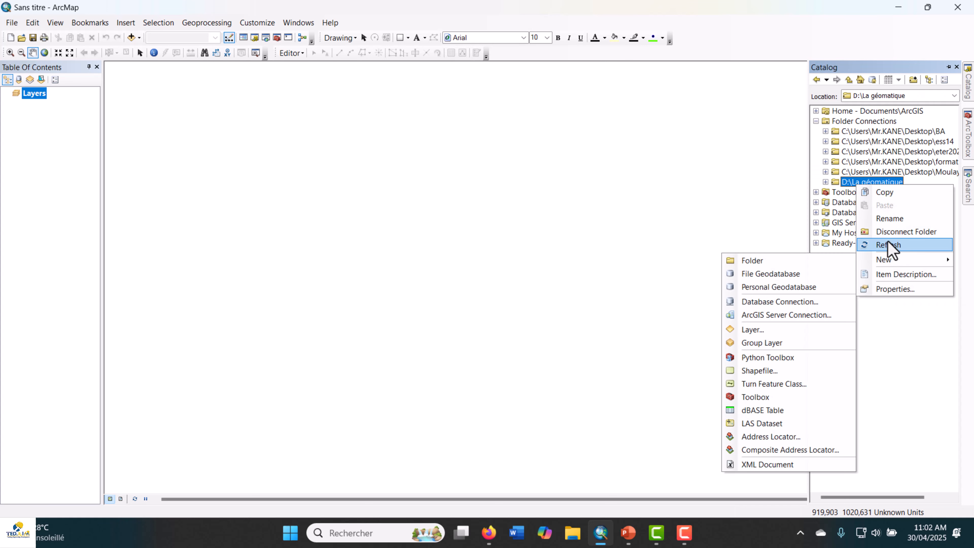
pyautogui.click(890, 232)
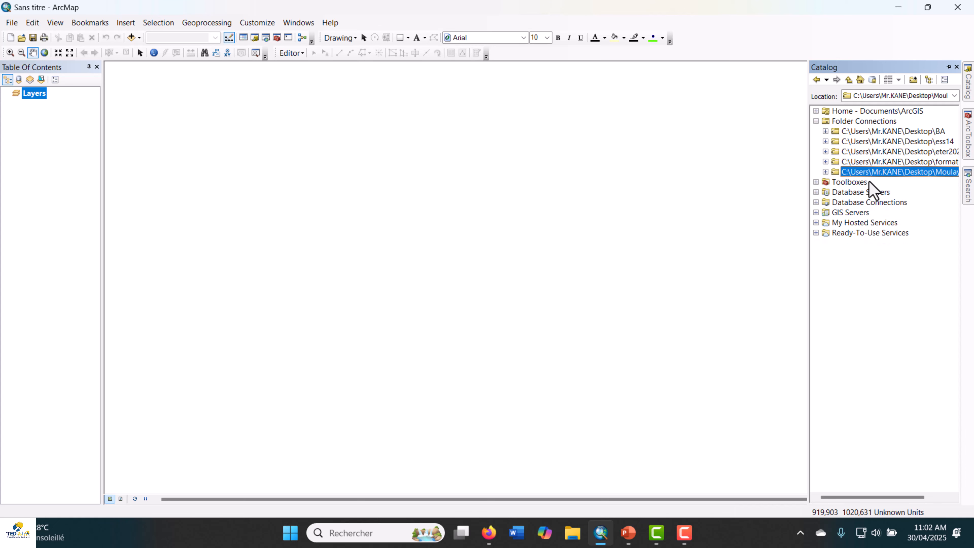
pyautogui.rightClick(908, 163)
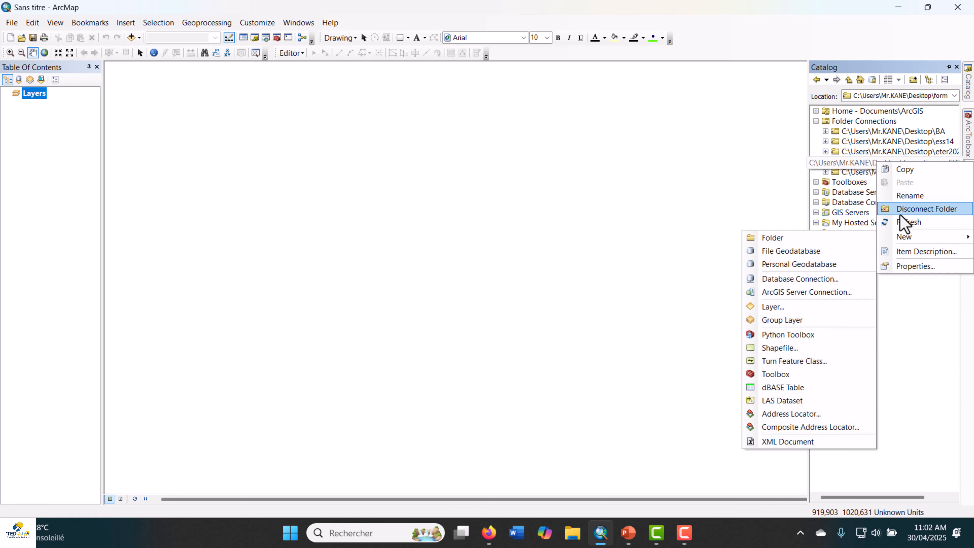
pyautogui.click(908, 207)
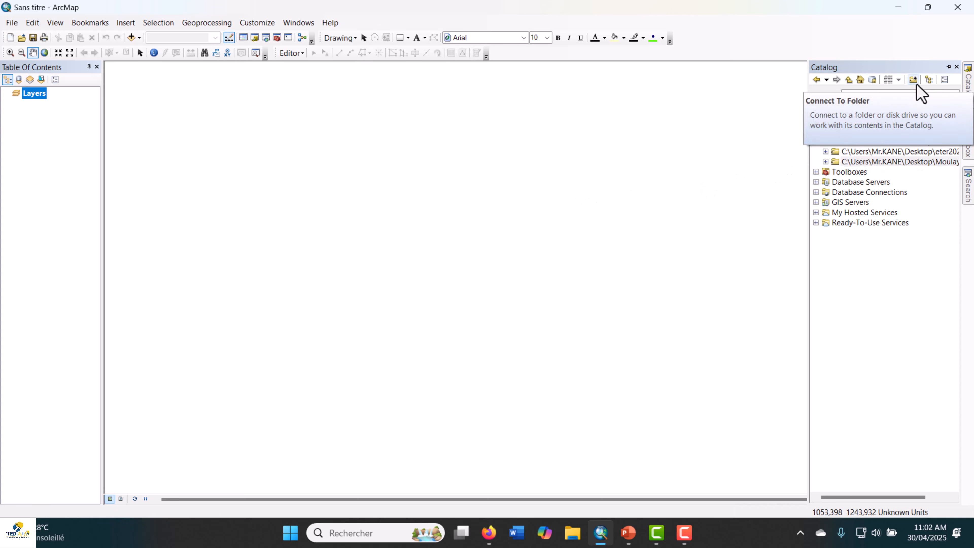
# Connect the Catalog to the formation folder on the desktop
pyautogui.click(918, 84)
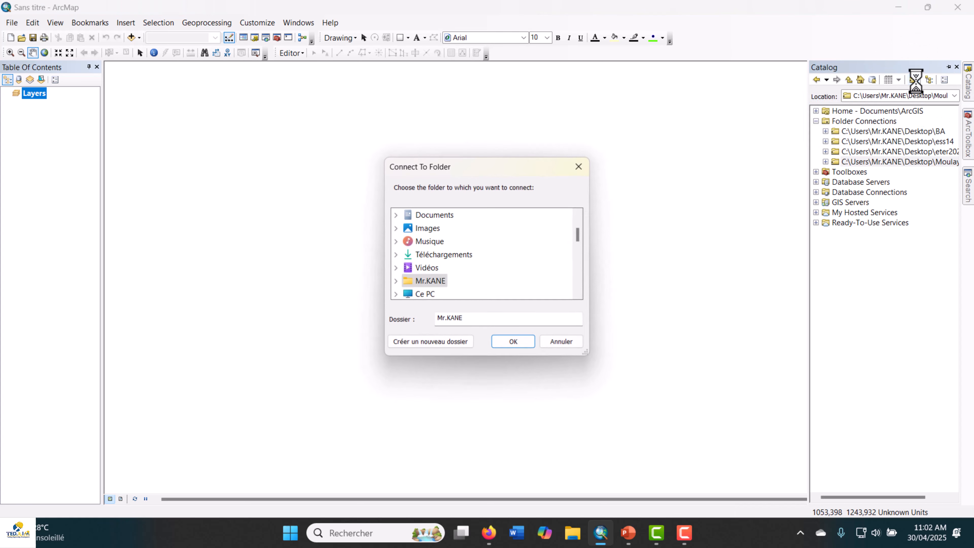
pyautogui.scroll(-8, 442, 260)
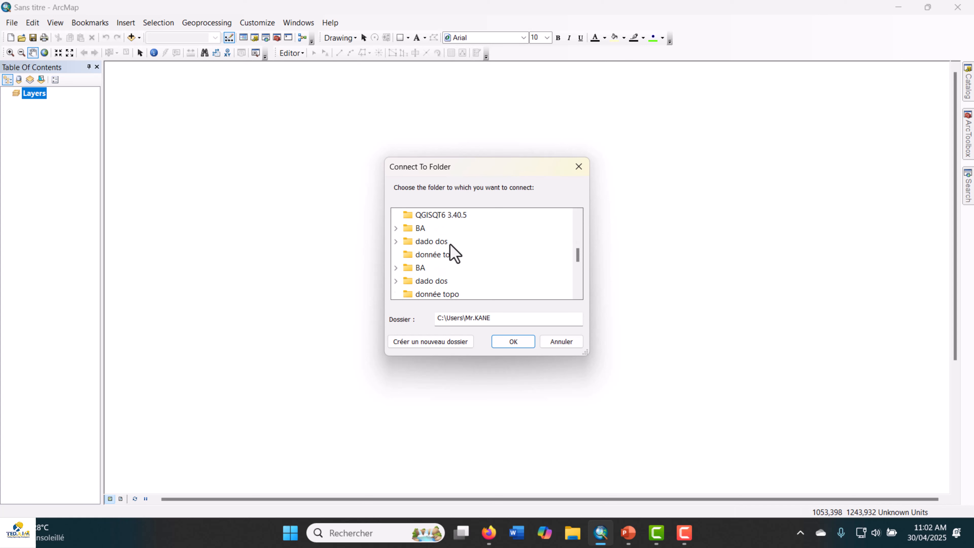
pyautogui.scroll(8, 445, 276)
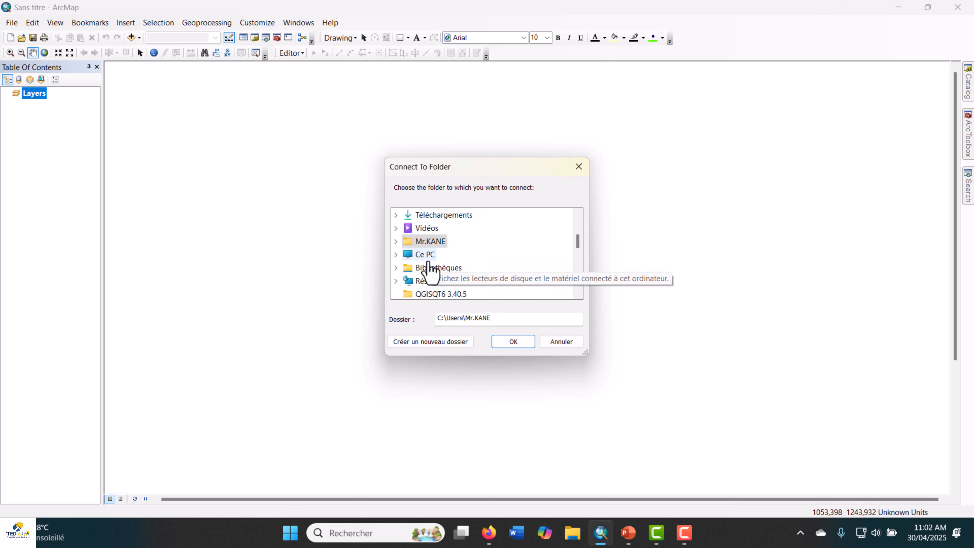
pyautogui.click(434, 256)
pyautogui.scroll(-10, 434, 269)
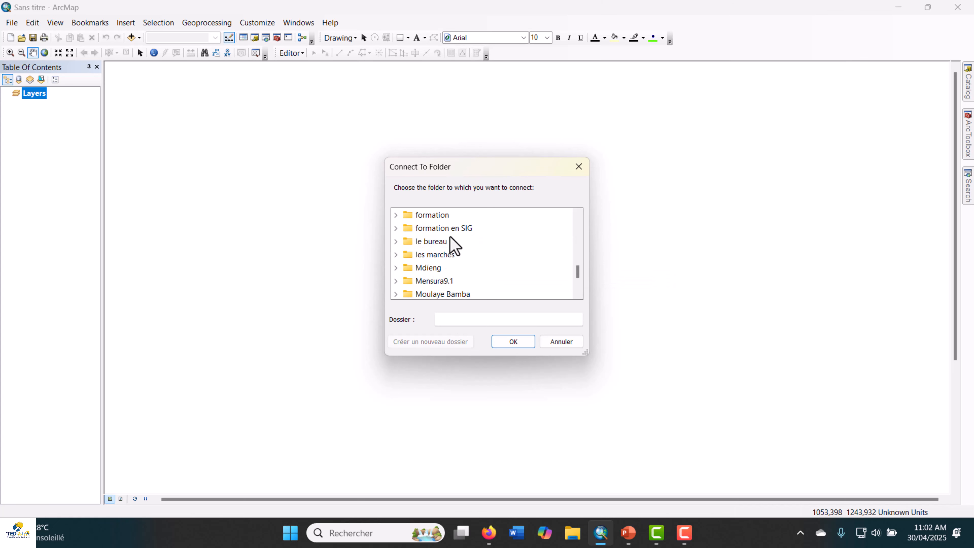
pyautogui.scroll(1, 437, 238)
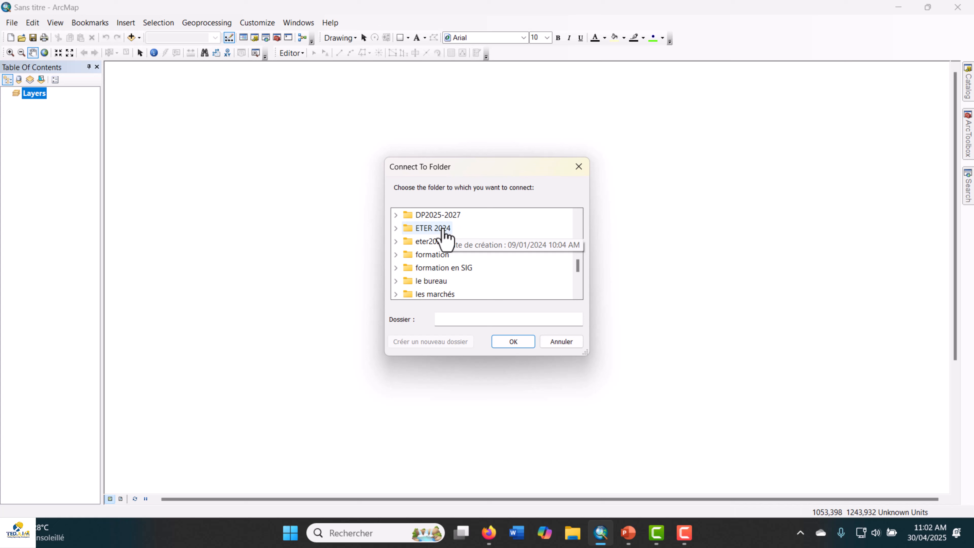
pyautogui.doubleClick(433, 255)
pyautogui.click(510, 342)
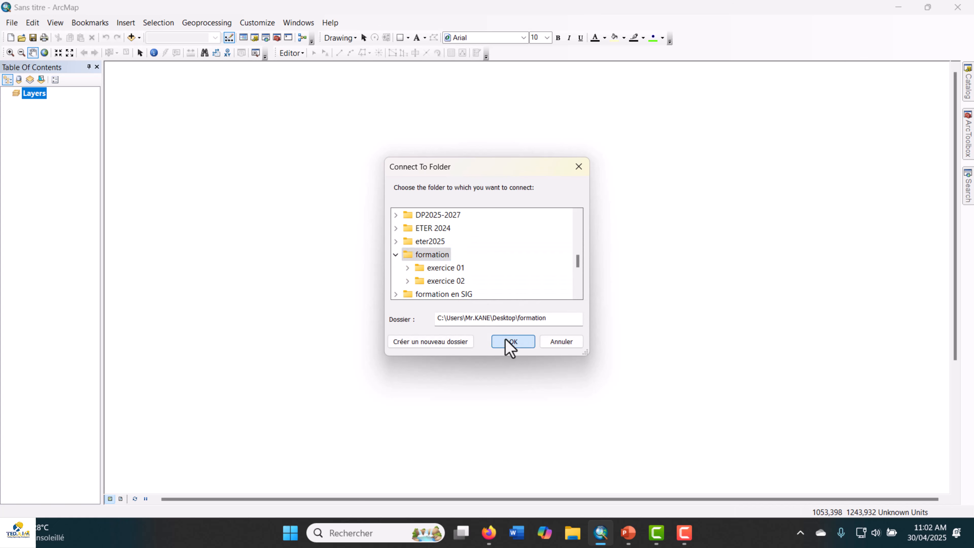
# Show the Catalog and expand the new formation folder connection to list its subfolders
pyautogui.click(970, 96)
pyautogui.moveTo(883, 497); pyautogui.dragTo(859, 498)
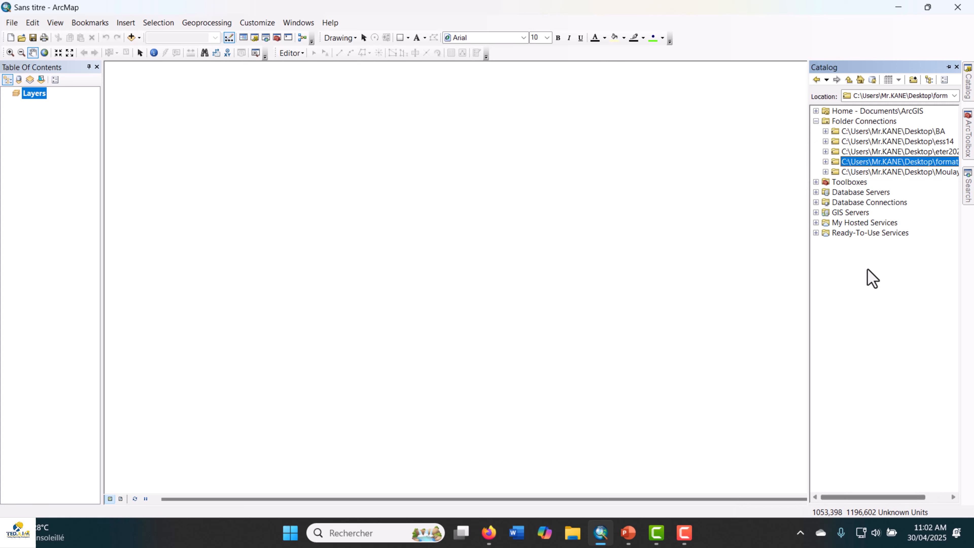
pyautogui.click(826, 161)
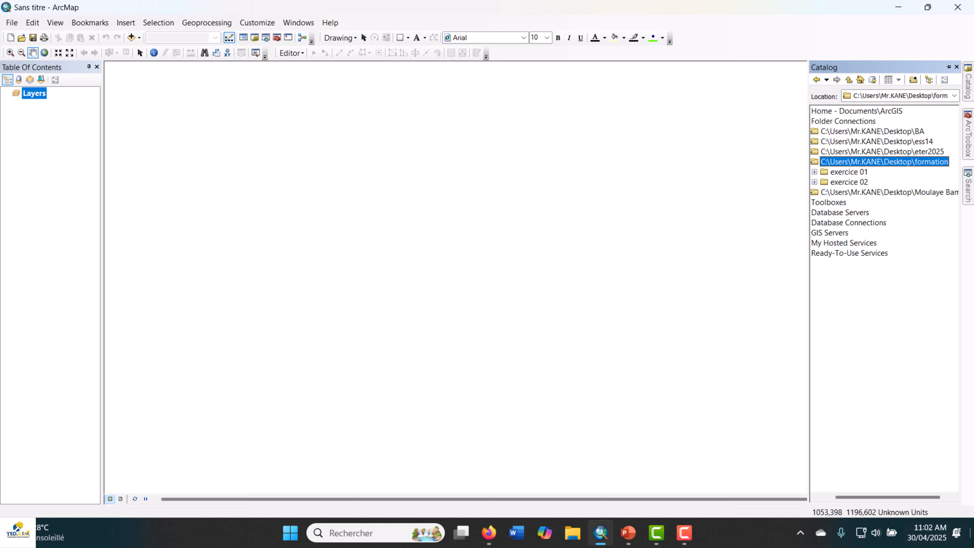
# Compare the contents of the desktop's formation folder with its listing in the ArcMap Catalog, leaving the folder window minimized
pyautogui.click(973, 537)
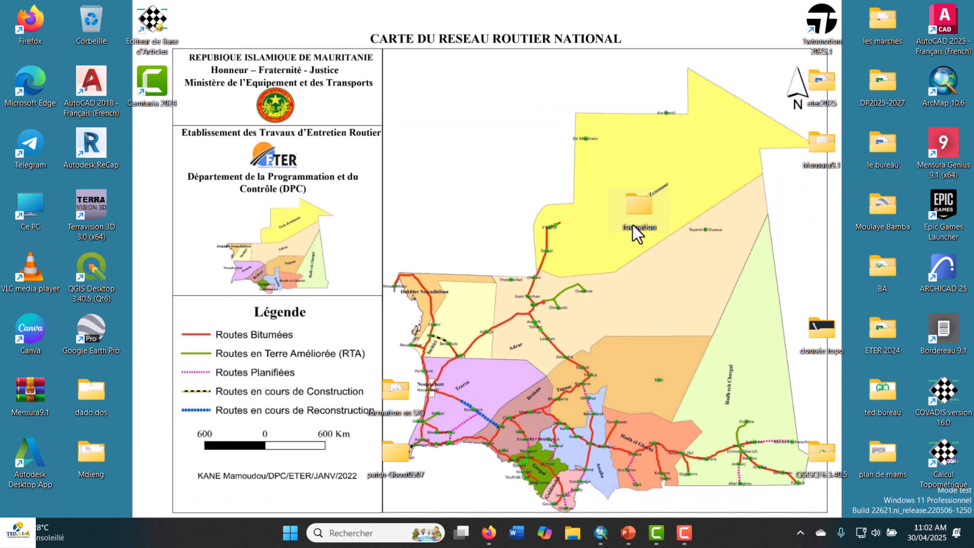
pyautogui.doubleClick(633, 228)
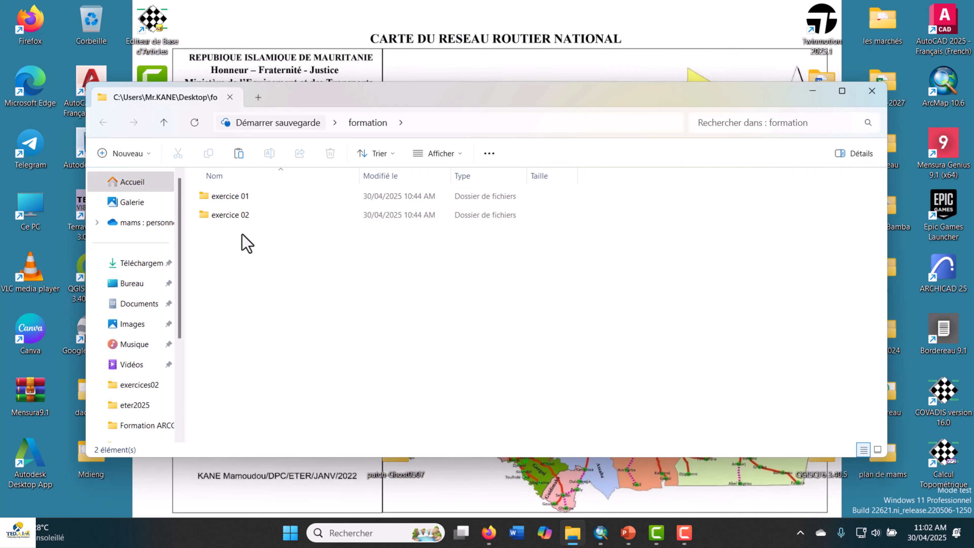
pyautogui.click(843, 90)
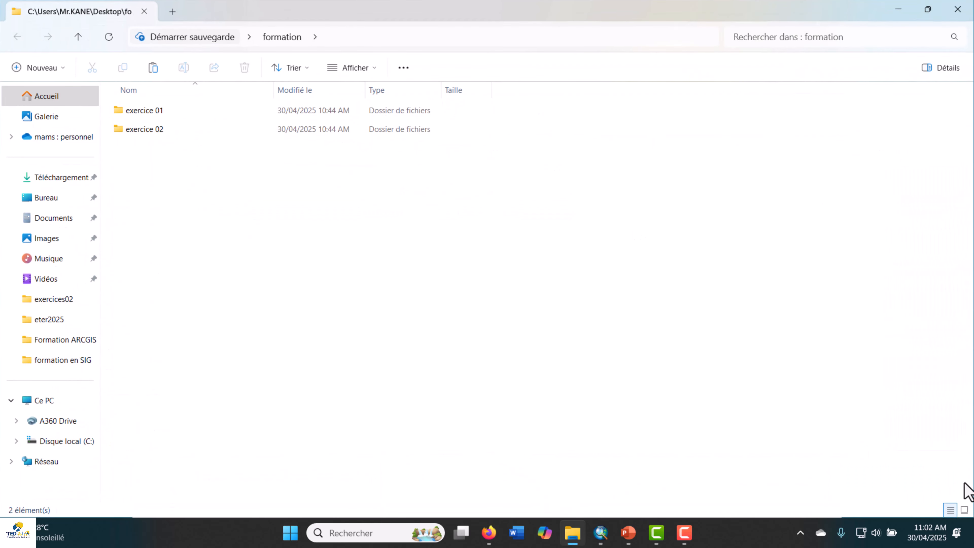
pyautogui.click(899, 9)
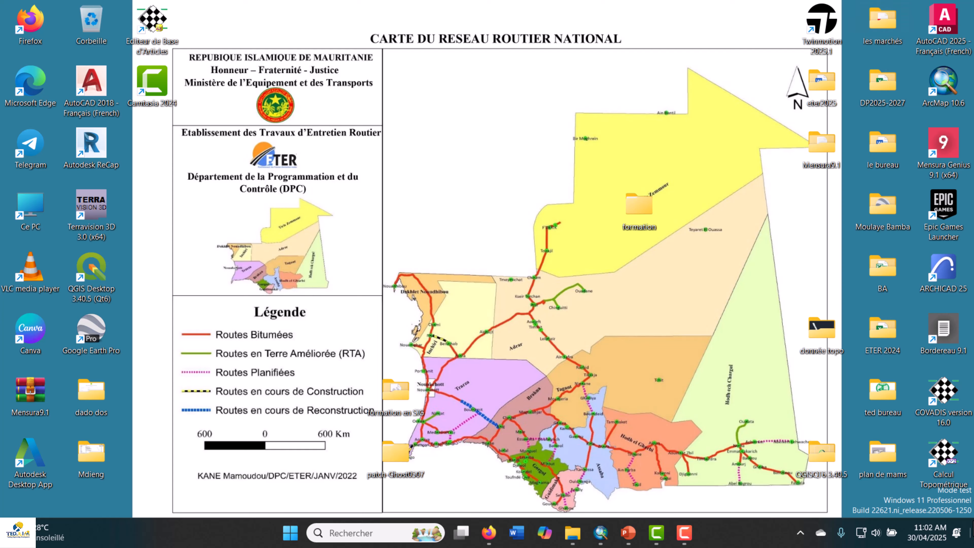
pyautogui.click(601, 533)
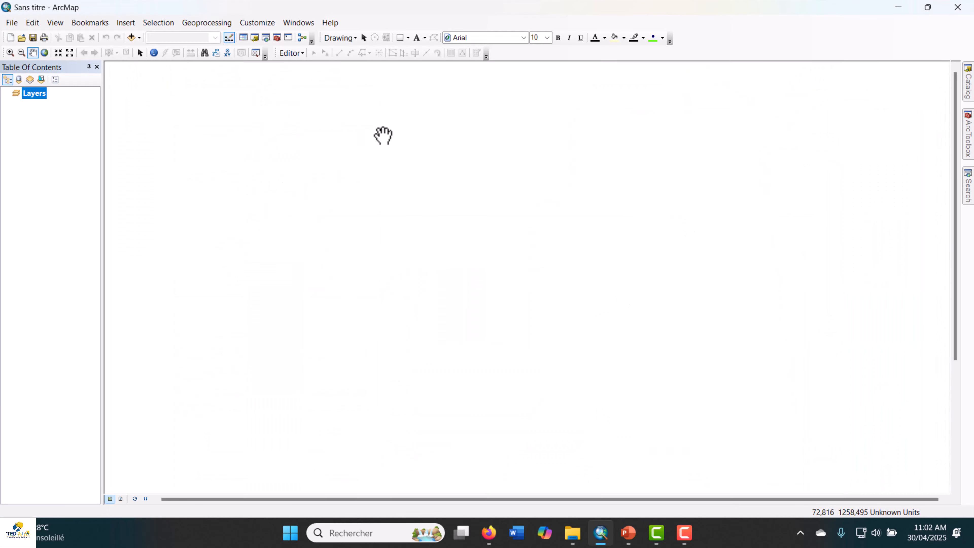
pyautogui.click(971, 82)
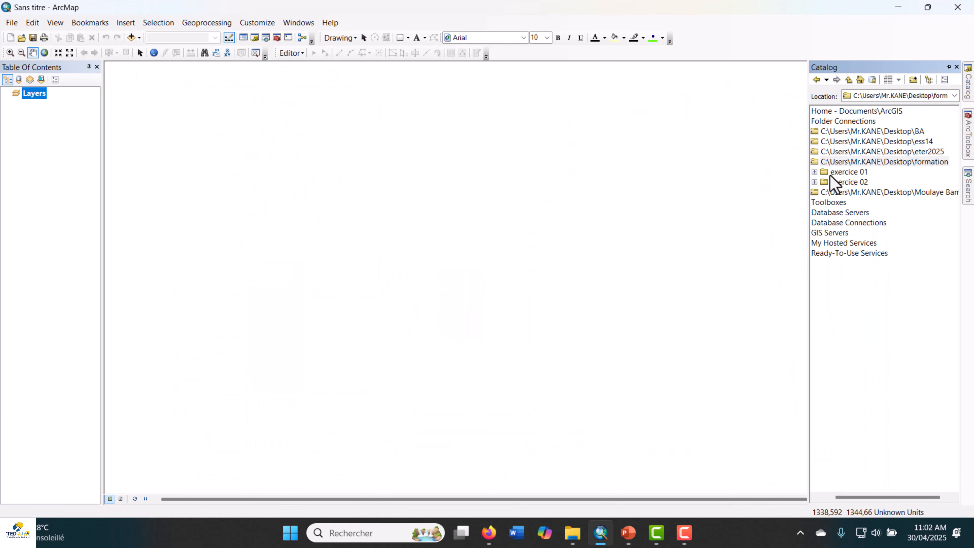
pyautogui.moveTo(848, 498); pyautogui.dragTo(824, 499)
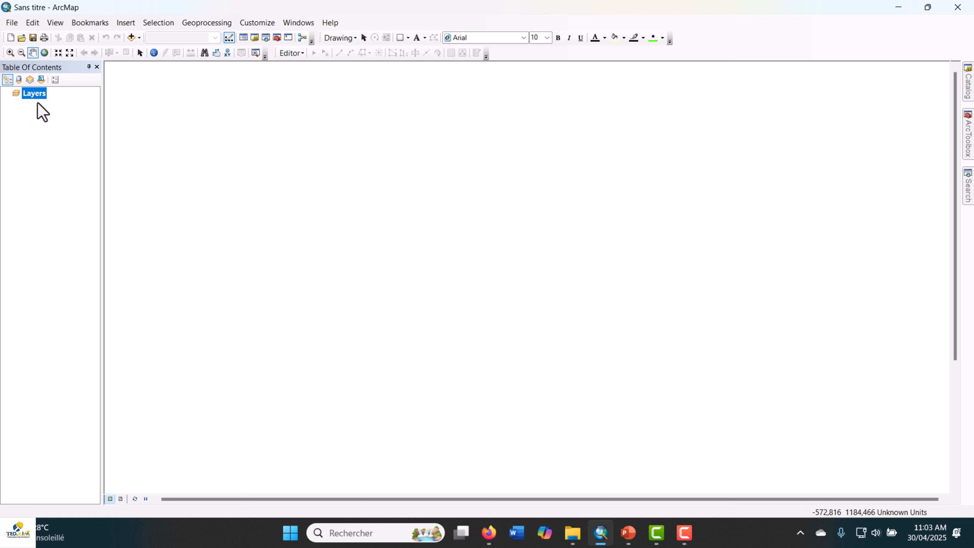
pyautogui.rightClick(36, 95)
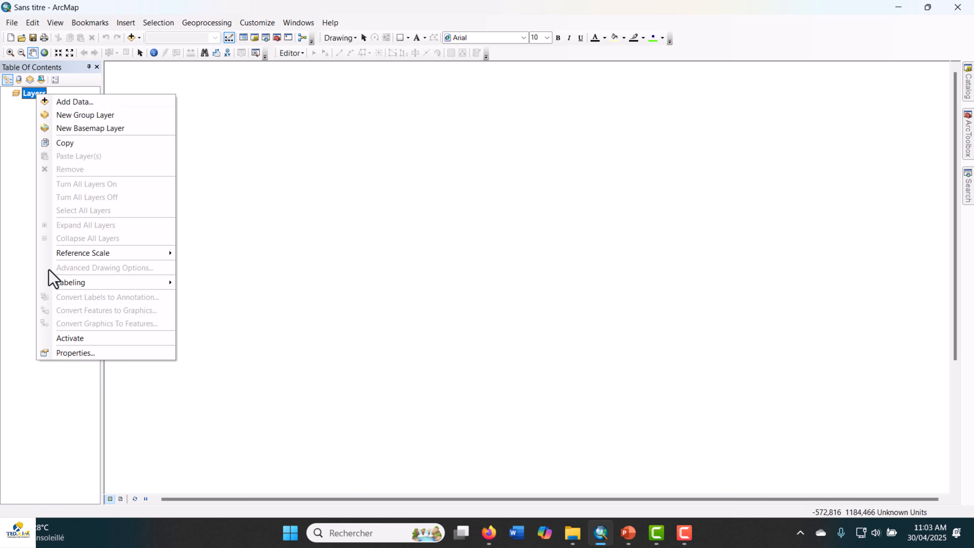
pyautogui.click(77, 354)
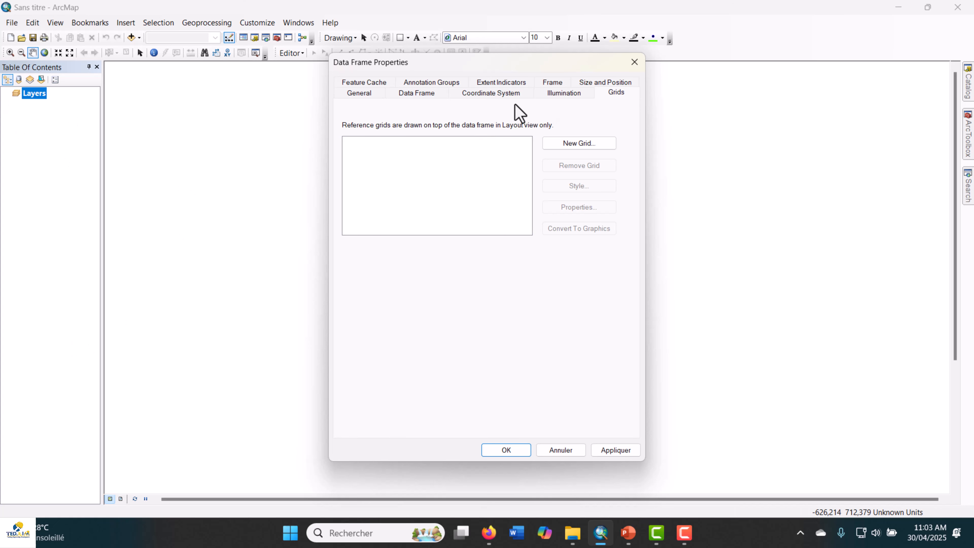
pyautogui.click(634, 62)
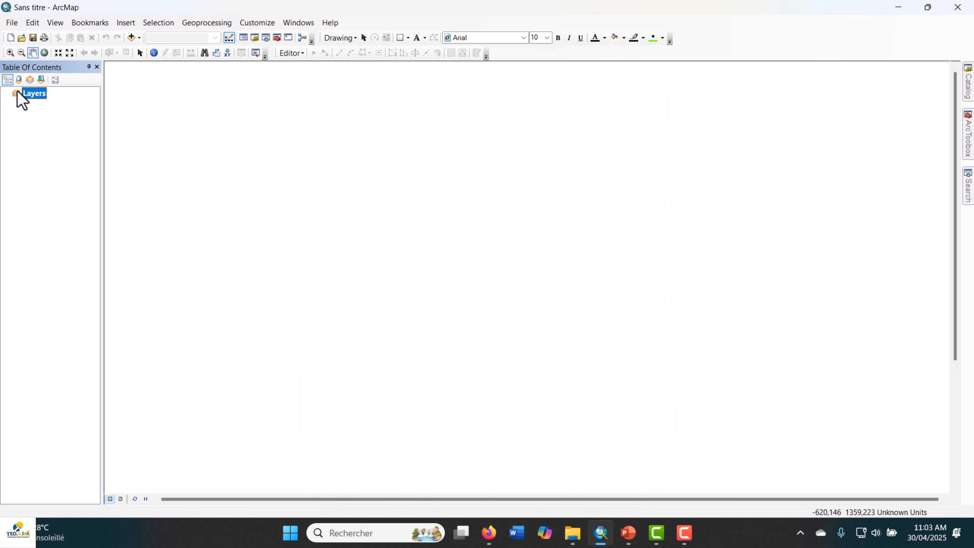
# Open the Layers data frame's coordinate system settings and expand the projected UTM systems down to WGS 1984
pyautogui.rightClick(38, 93)
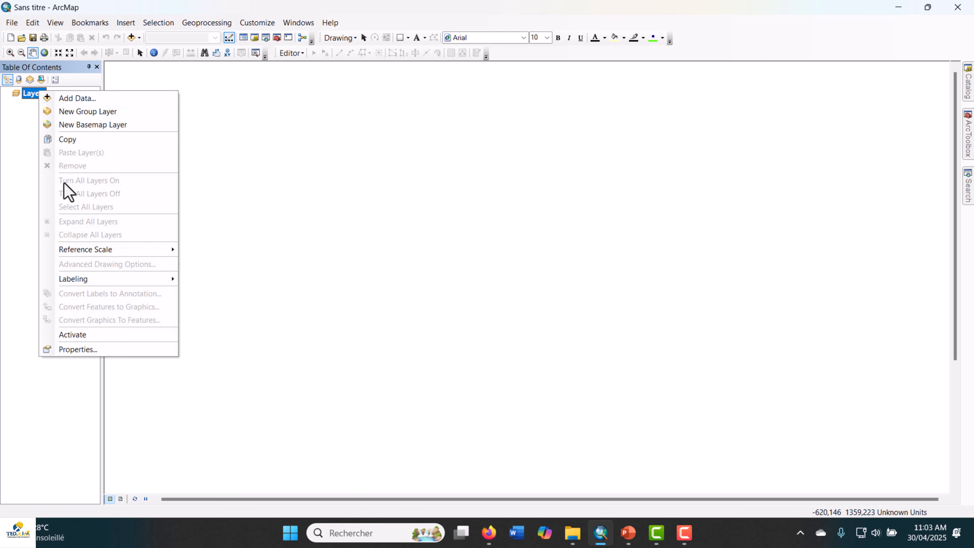
pyautogui.click(73, 350)
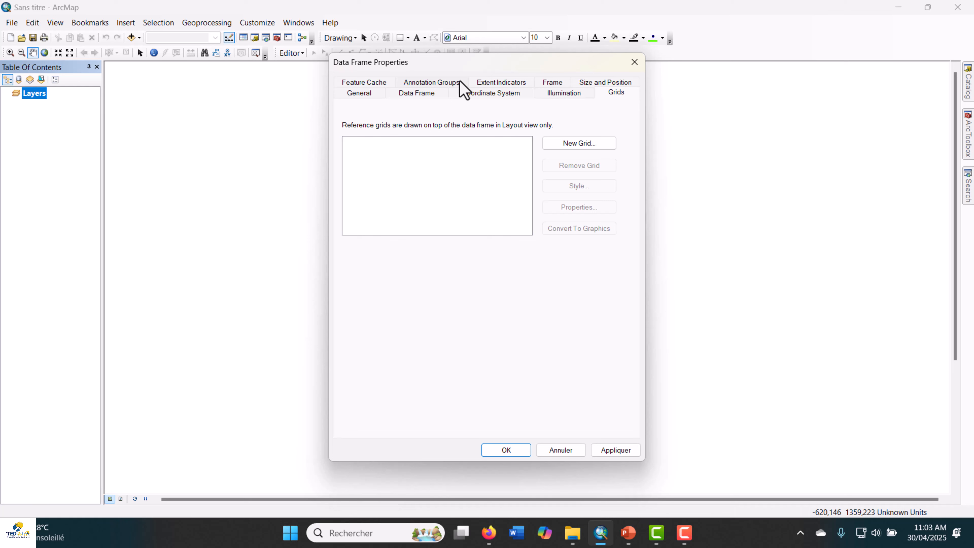
pyautogui.click(465, 94)
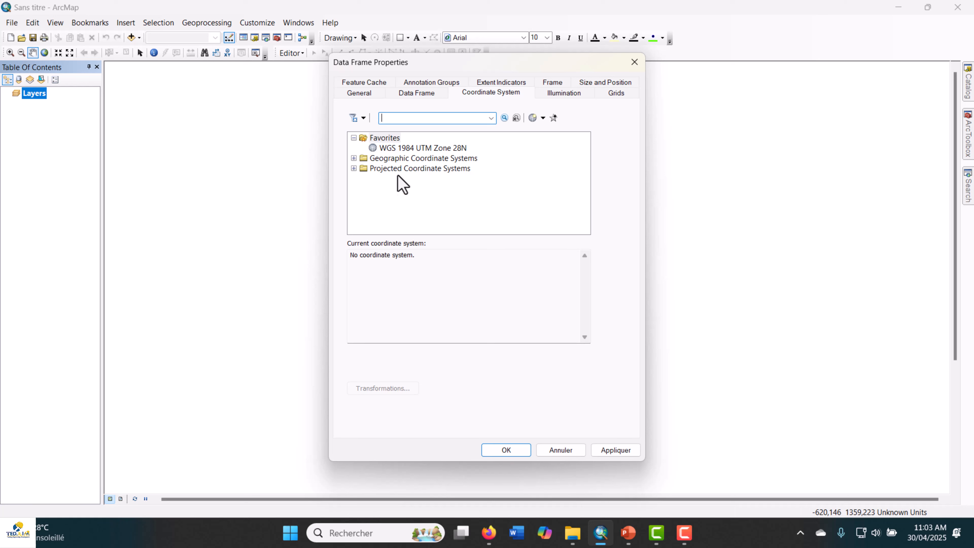
pyautogui.click(354, 168)
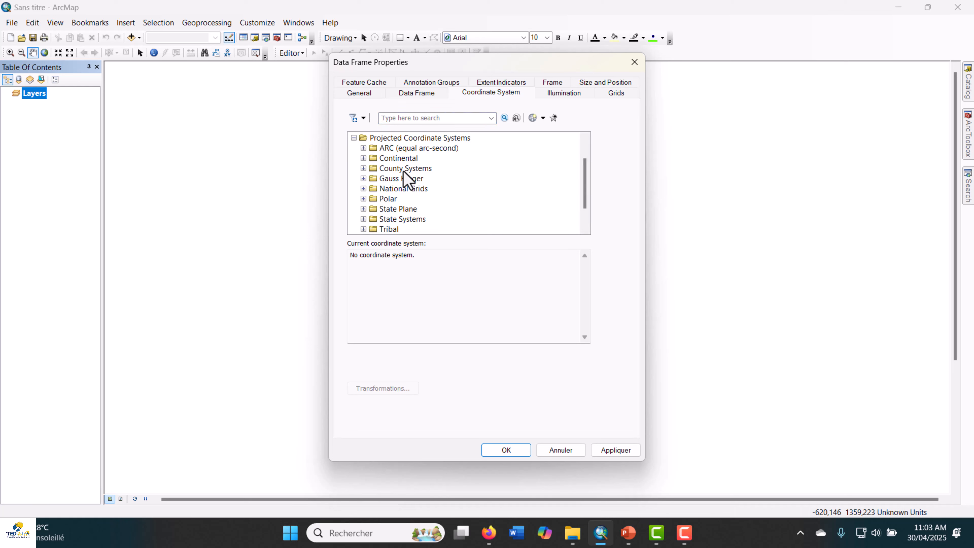
pyautogui.scroll(-1, 405, 179)
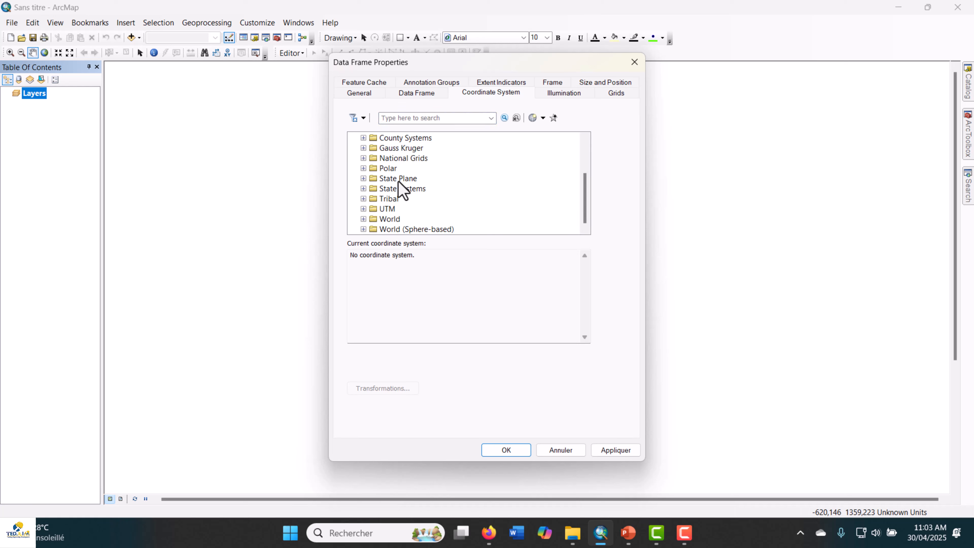
pyautogui.click(364, 208)
pyautogui.scroll(-3, 399, 199)
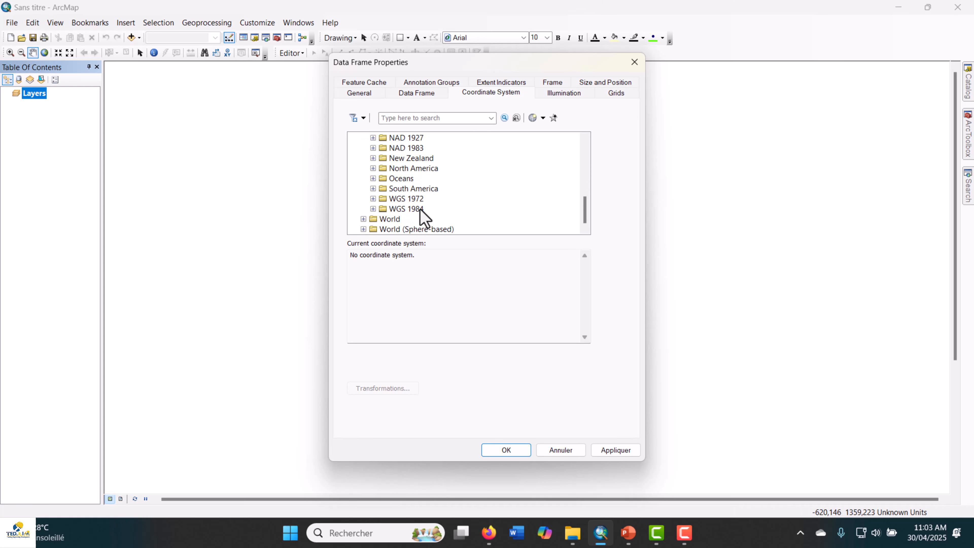
pyautogui.click(373, 209)
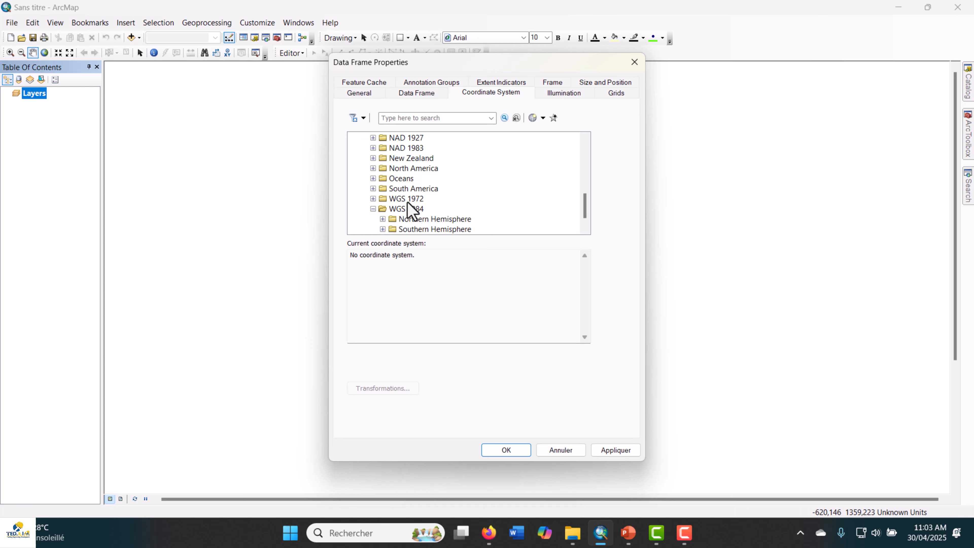
# Set the data frame's coordinate system to WGS 1984 UTM Zone 28N from the Northern Hemisphere group and apply it
pyautogui.scroll(-1, 418, 210)
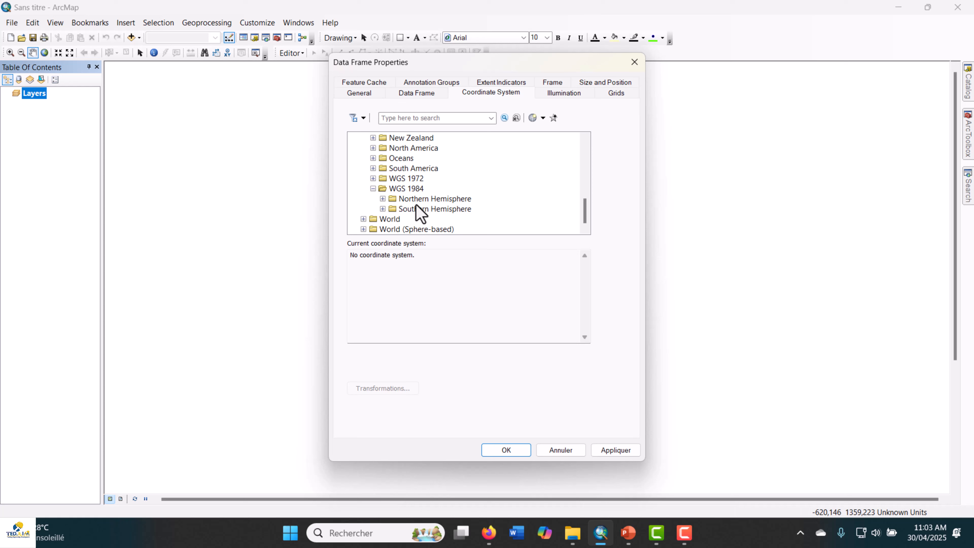
pyautogui.click(382, 199)
pyautogui.scroll(-3, 456, 184)
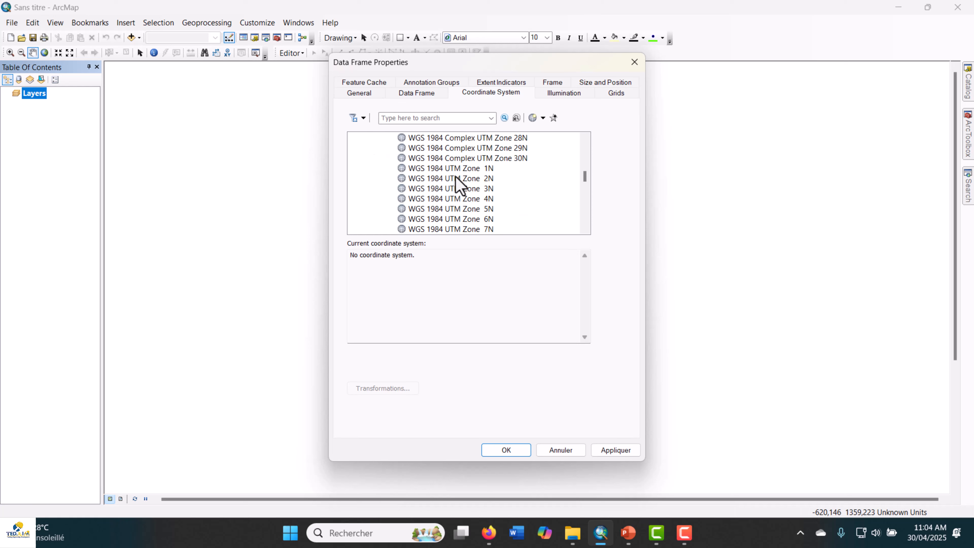
pyautogui.scroll(-1, 458, 185)
pyautogui.scroll(-3, 464, 188)
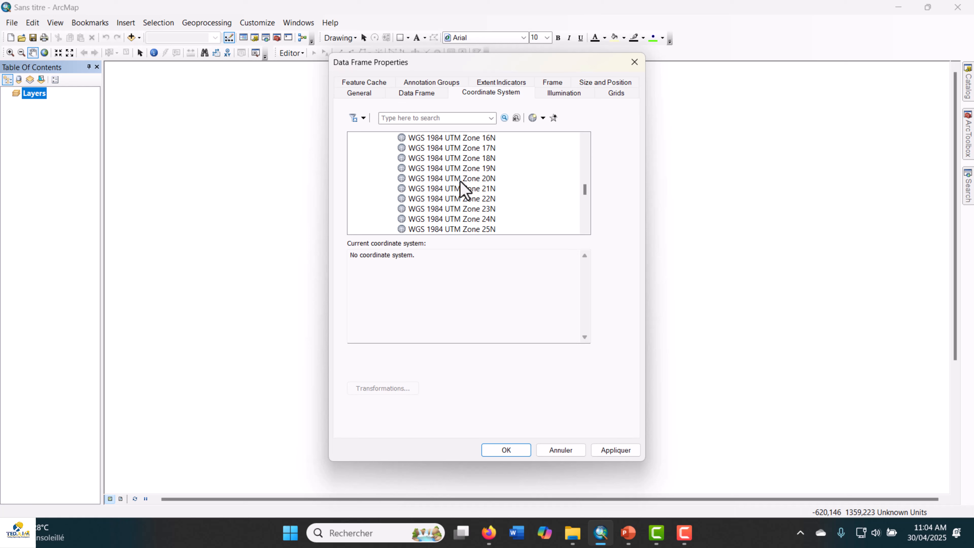
pyautogui.scroll(-2, 462, 197)
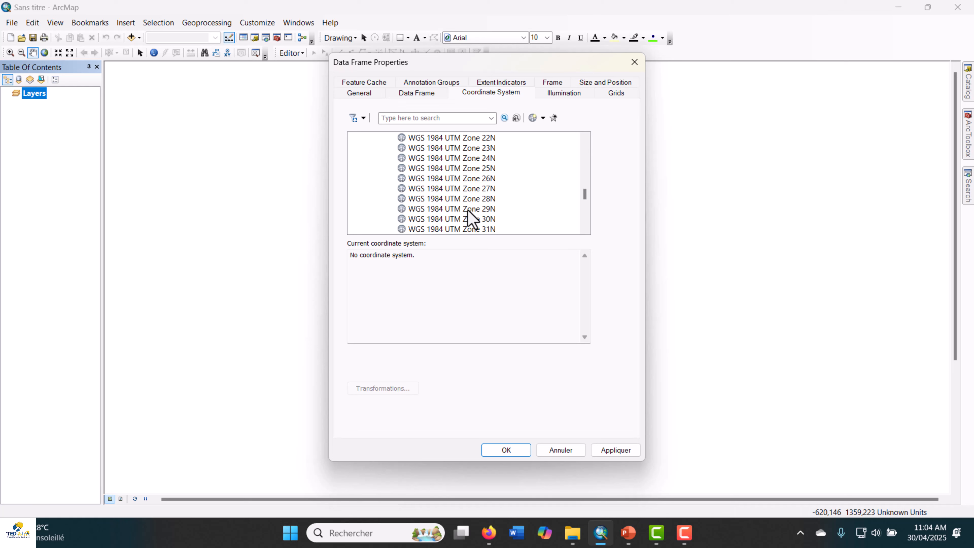
pyautogui.click(415, 199)
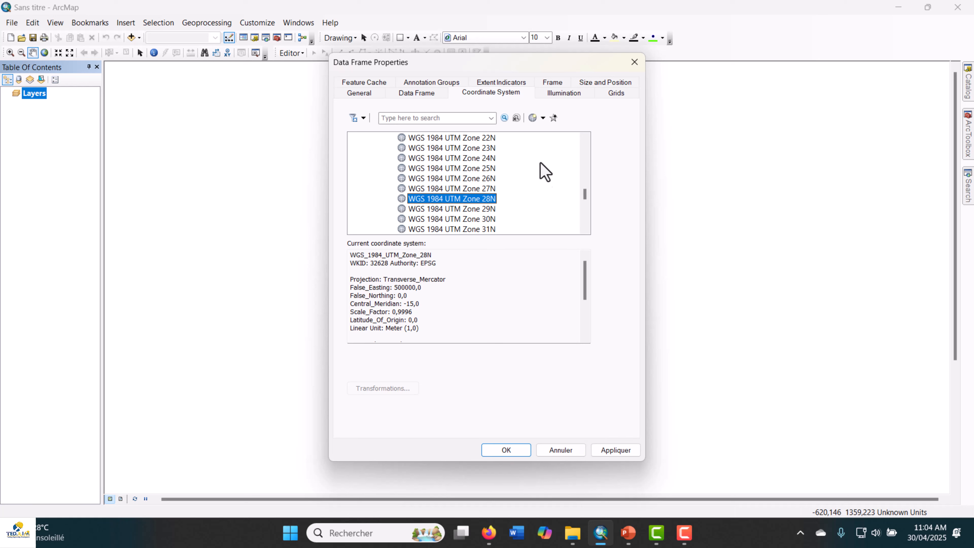
pyautogui.press('ctrl')
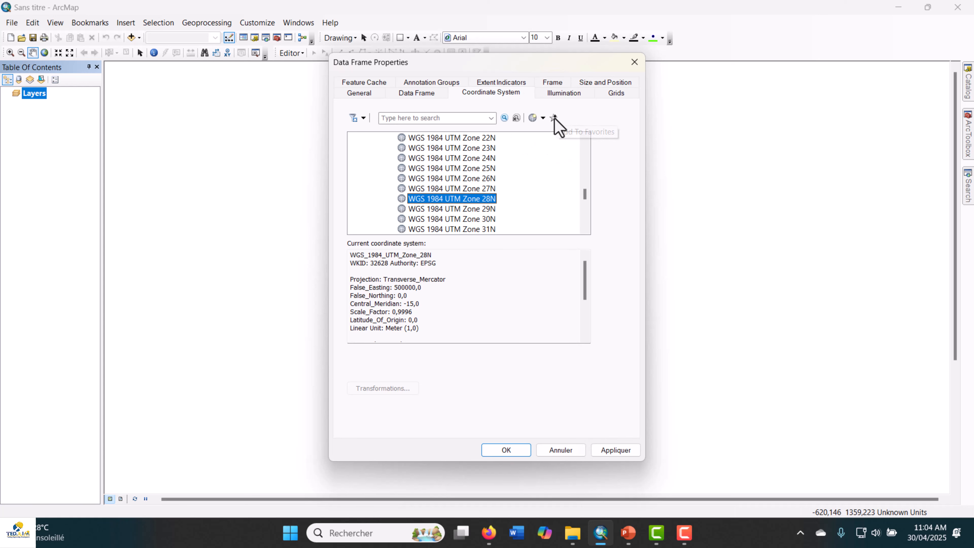
pyautogui.press('ctrl')
pyautogui.press('ctrl')
pyautogui.press('ctrl')
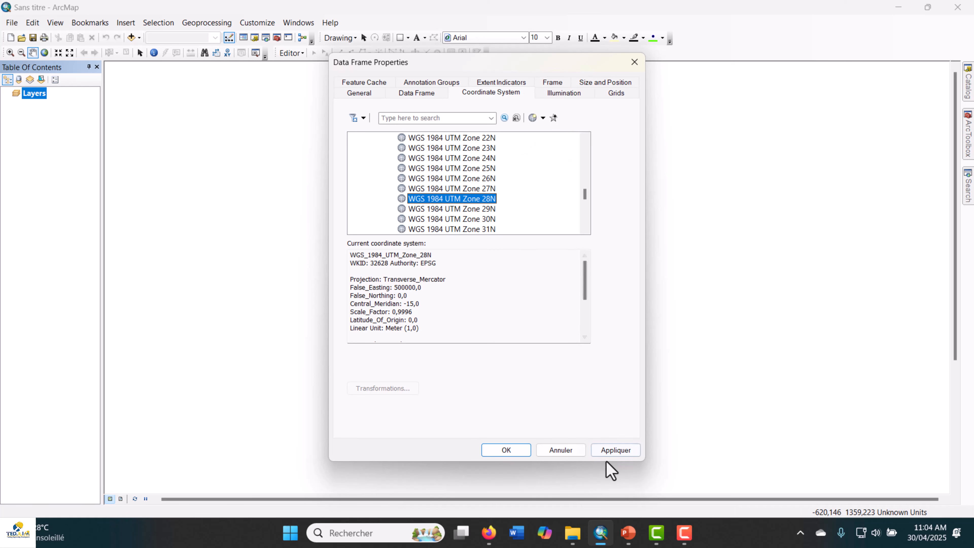
pyautogui.click(619, 456)
pyautogui.click(515, 455)
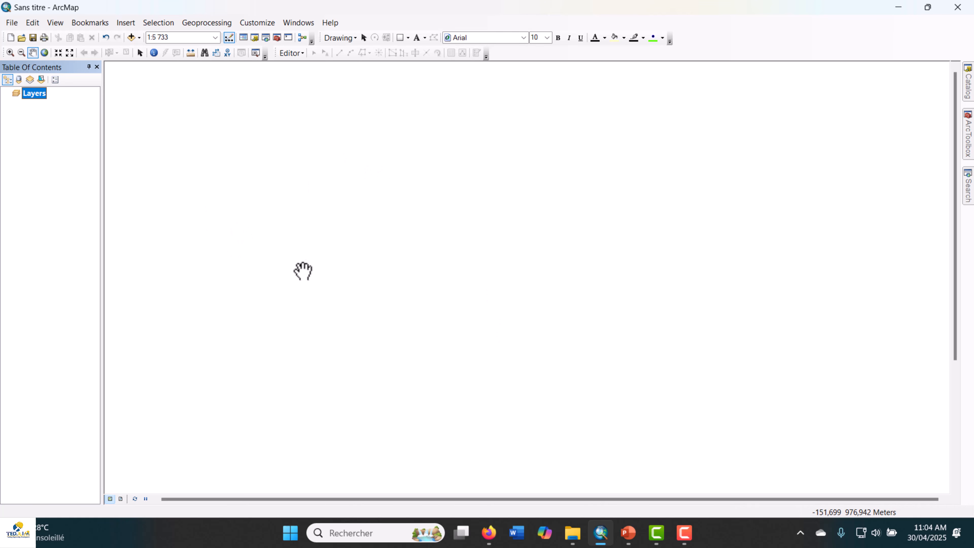
# Add Adm.shp to the map from the Administration folder of exercice 01 in the Catalog
pyautogui.click(968, 83)
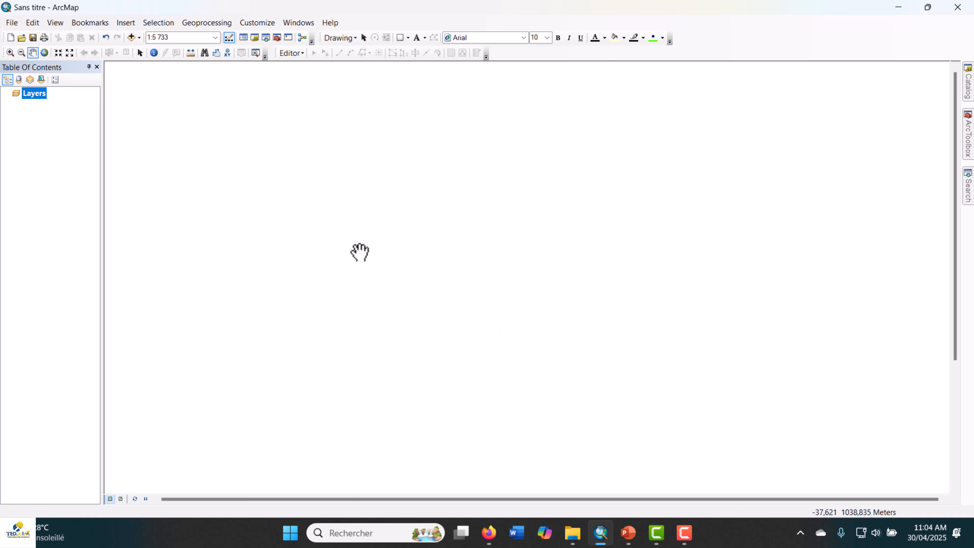
pyautogui.moveTo(969, 94)
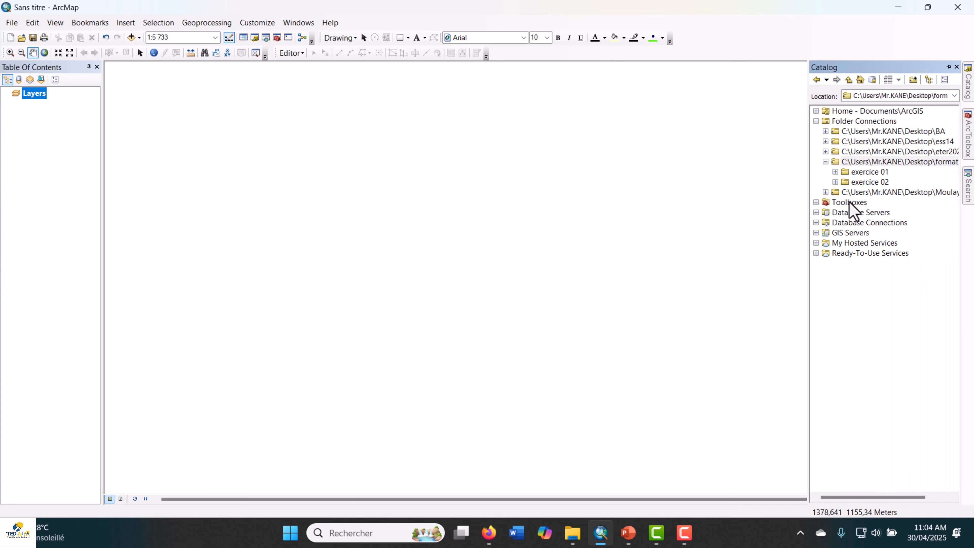
pyautogui.click(836, 172)
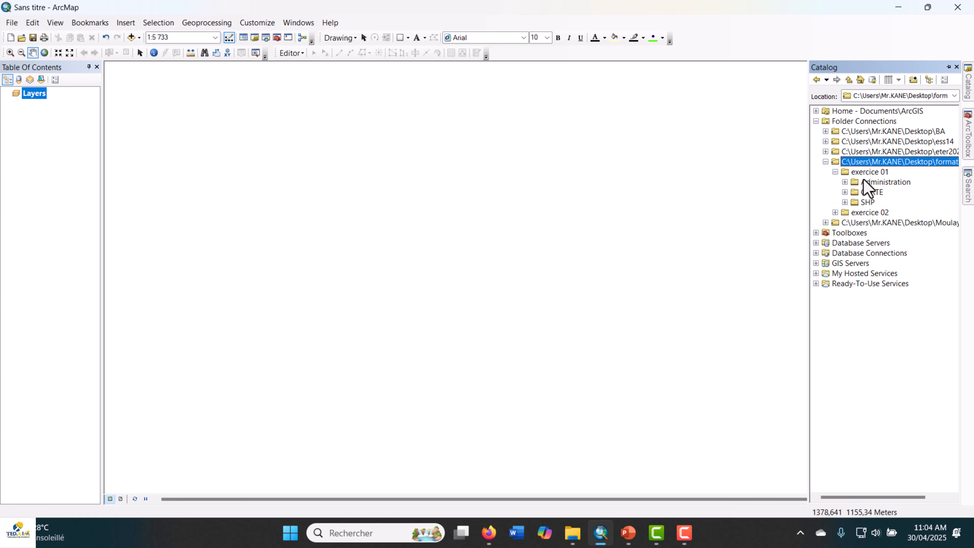
pyautogui.click(846, 182)
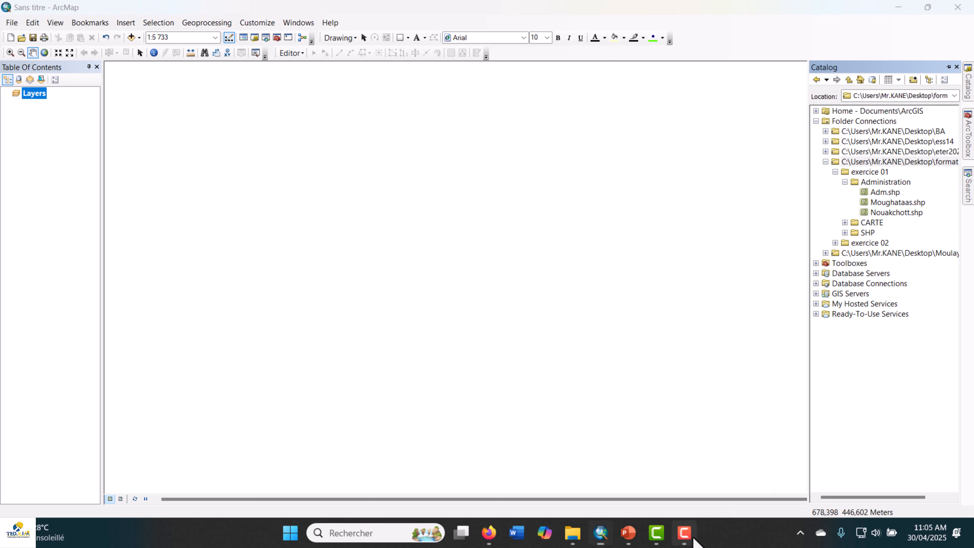
pyautogui.click(885, 193)
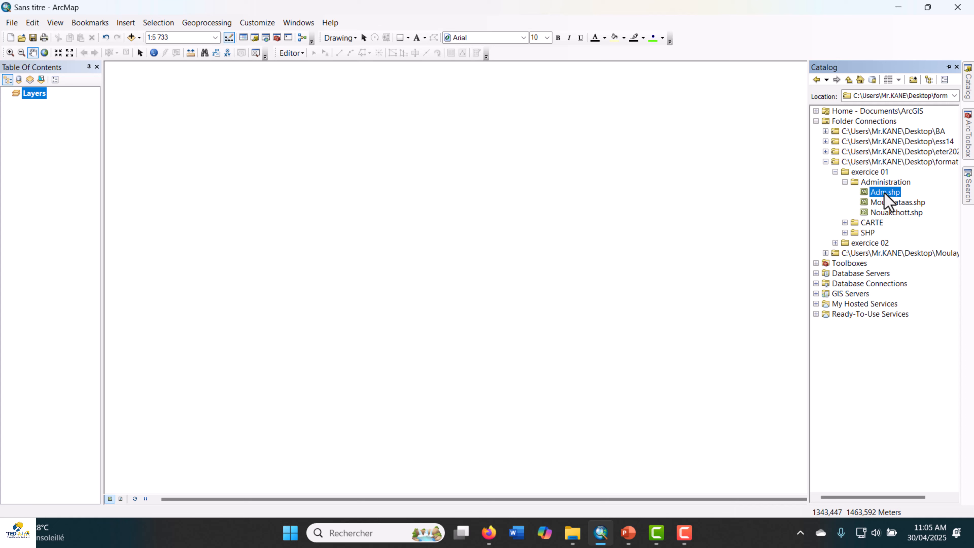
pyautogui.moveTo(885, 193); pyautogui.dragTo(483, 221)
pyautogui.moveTo(535, 337); pyautogui.dragTo(459, 326)
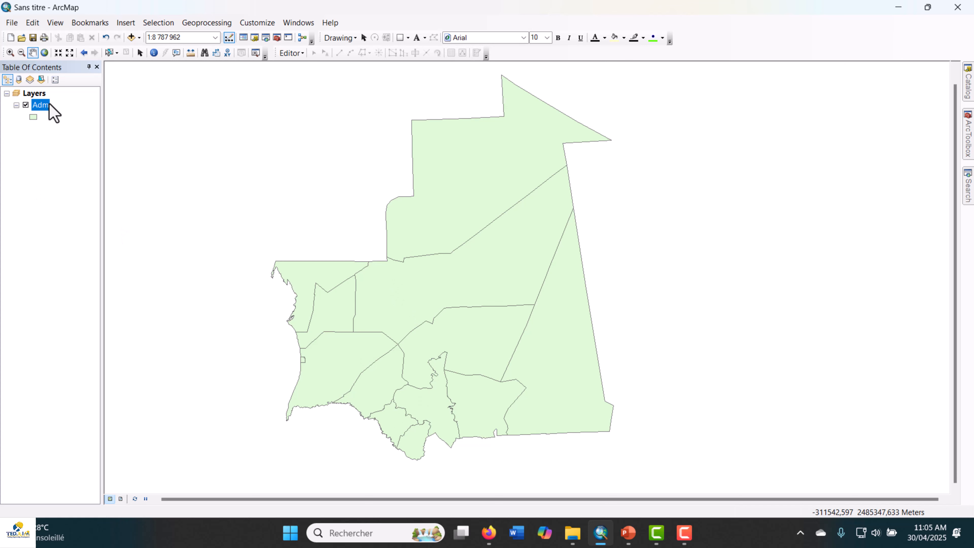
# Review the fields in the Adm layer's attribute table and close it
pyautogui.rightClick(37, 106)
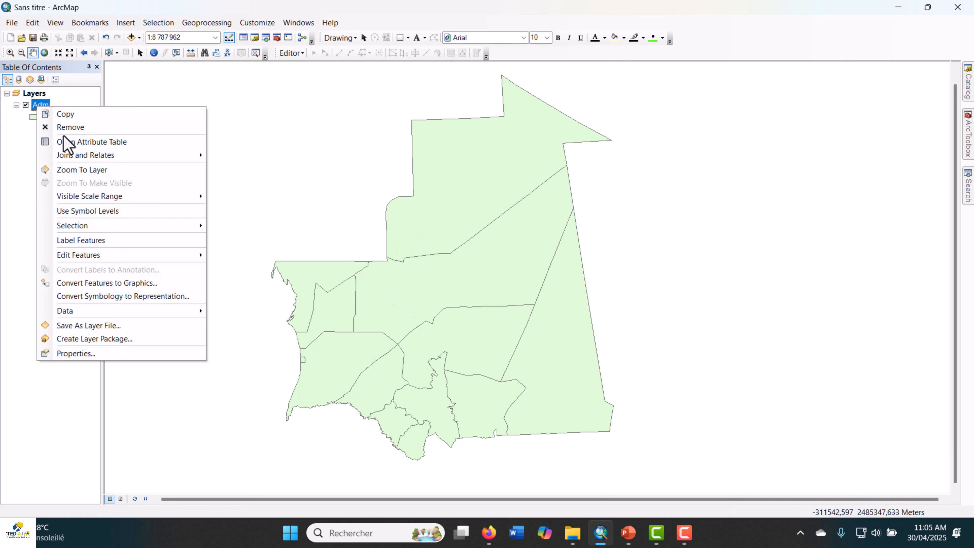
pyautogui.click(88, 143)
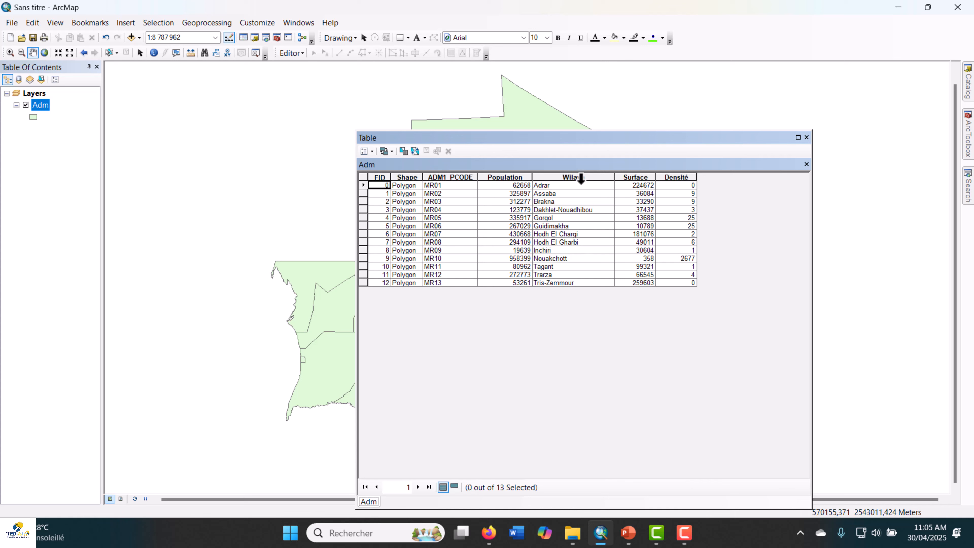
pyautogui.click(806, 137)
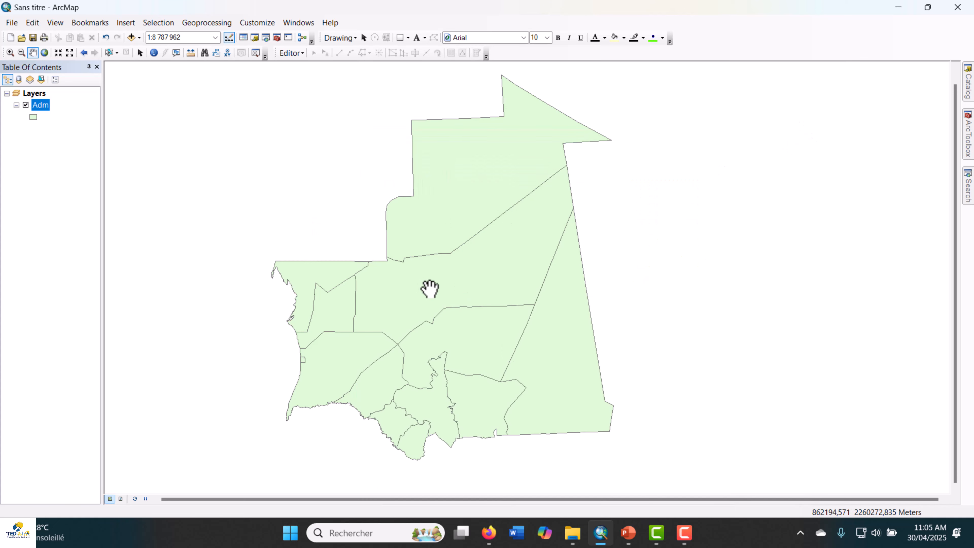
pyautogui.moveTo(491, 327); pyautogui.dragTo(474, 312)
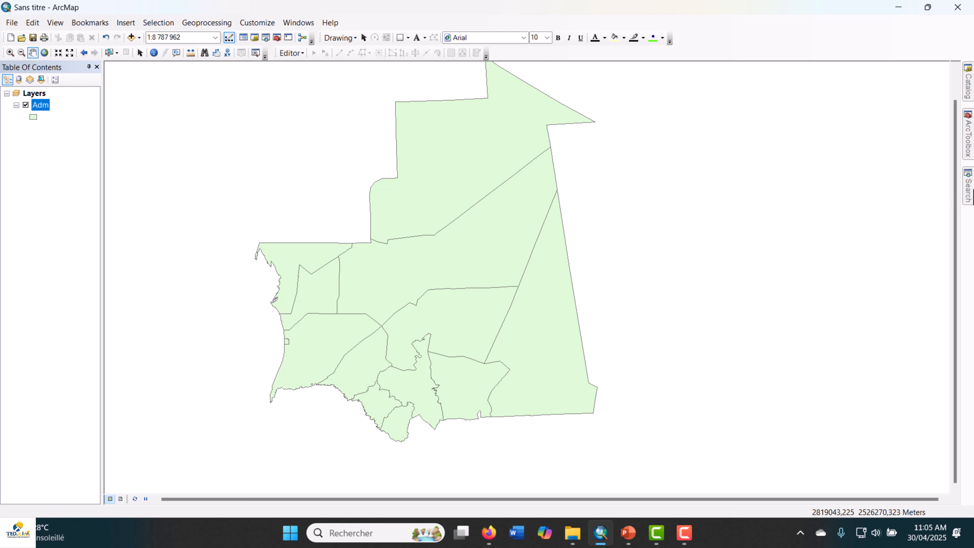
# Add Moughataas.shp from the same Administration folder to the map
pyautogui.click(970, 97)
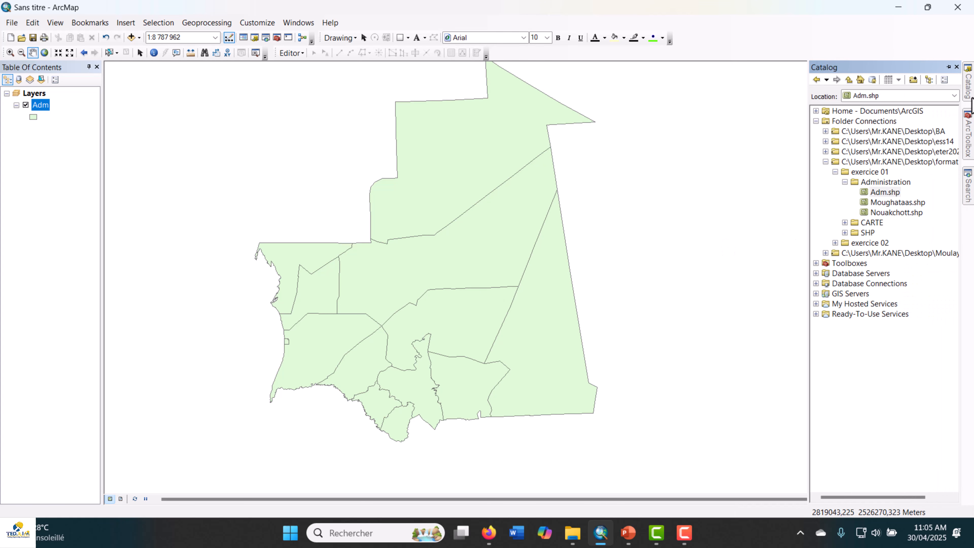
pyautogui.click(897, 202)
pyautogui.moveTo(897, 202); pyautogui.dragTo(620, 217)
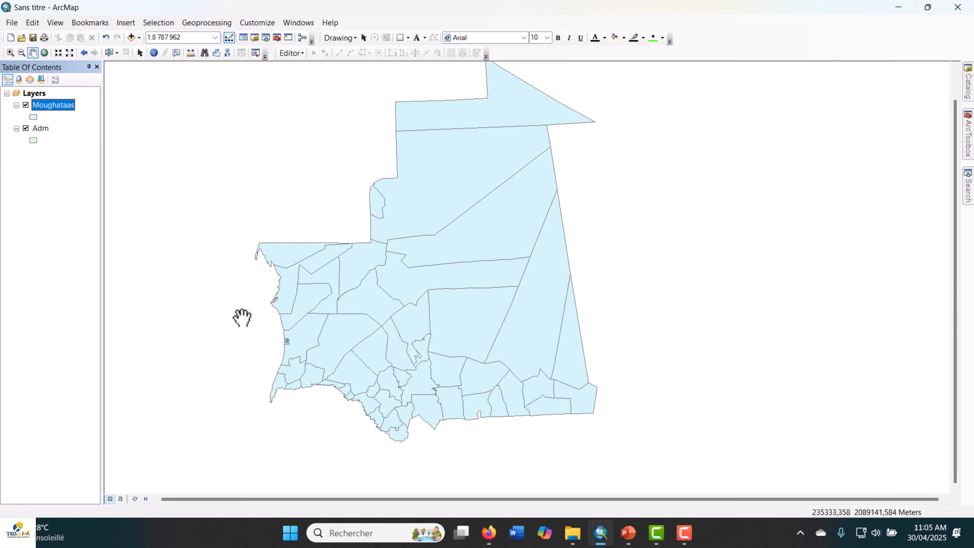
# Look through the Moughataas layer's attribute table down to its last records and close it
pyautogui.rightClick(34, 108)
pyautogui.click(79, 141)
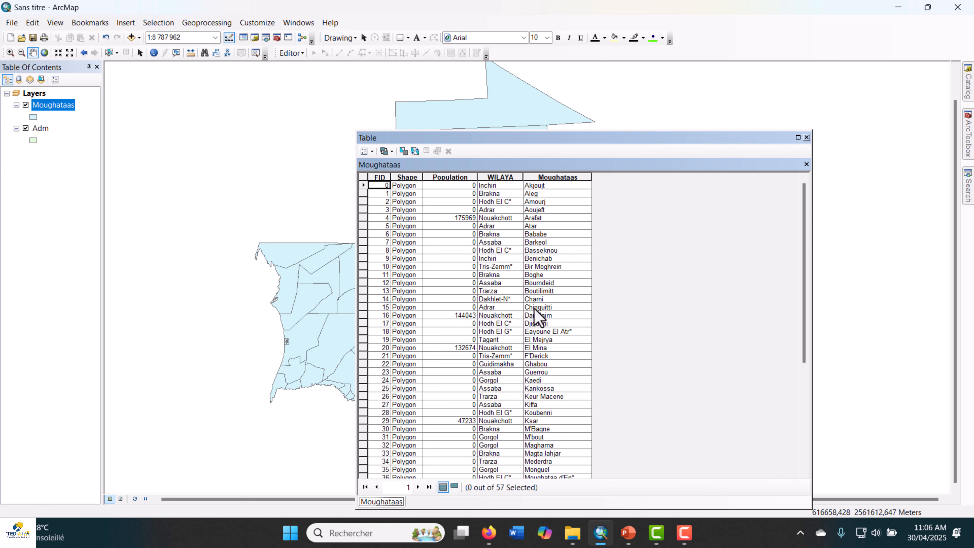
pyautogui.scroll(-6, 532, 335)
pyautogui.scroll(-1, 531, 353)
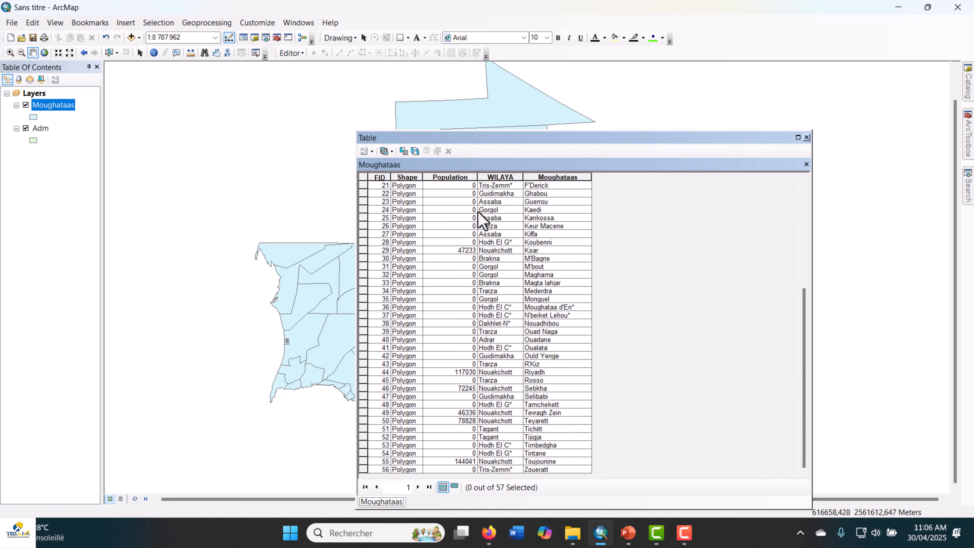
pyautogui.click(806, 139)
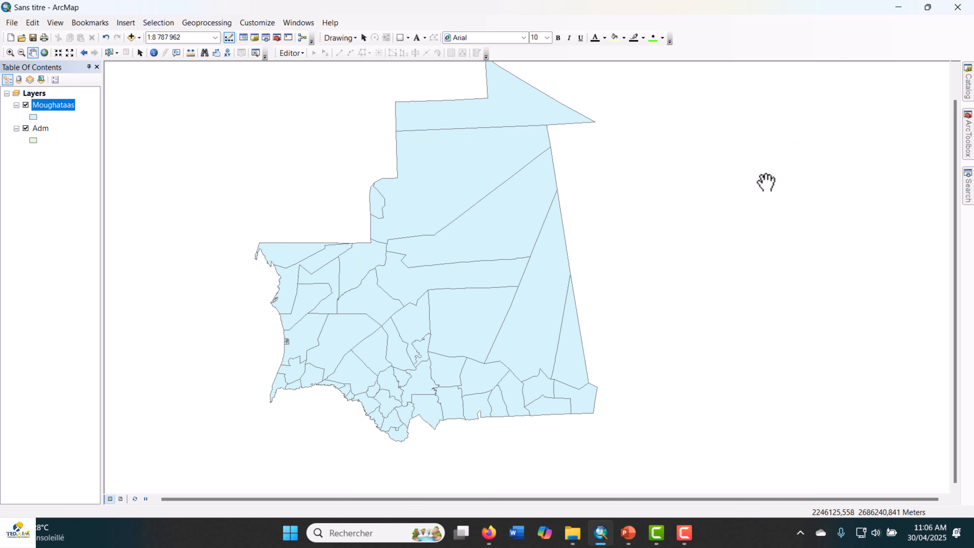
pyautogui.click(683, 537)
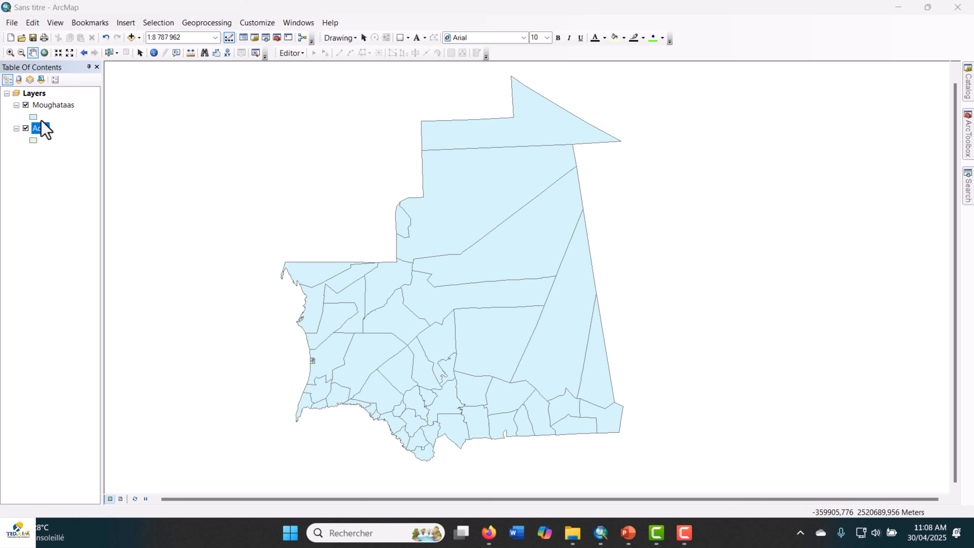
# Hide the Moughataas layer and inspect the Population and Wilaya columns in the Adm attribute table
pyautogui.click(26, 105)
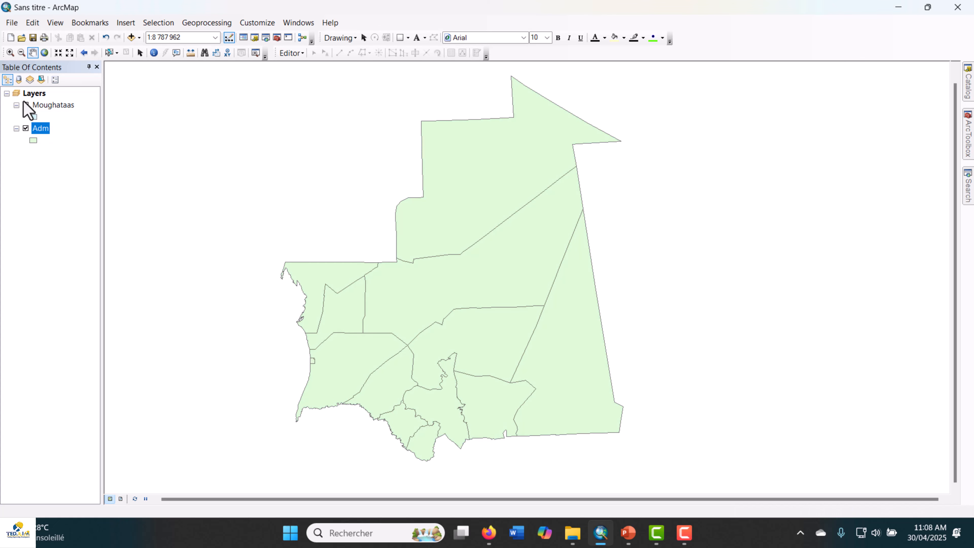
pyautogui.moveTo(463, 289); pyautogui.dragTo(486, 296)
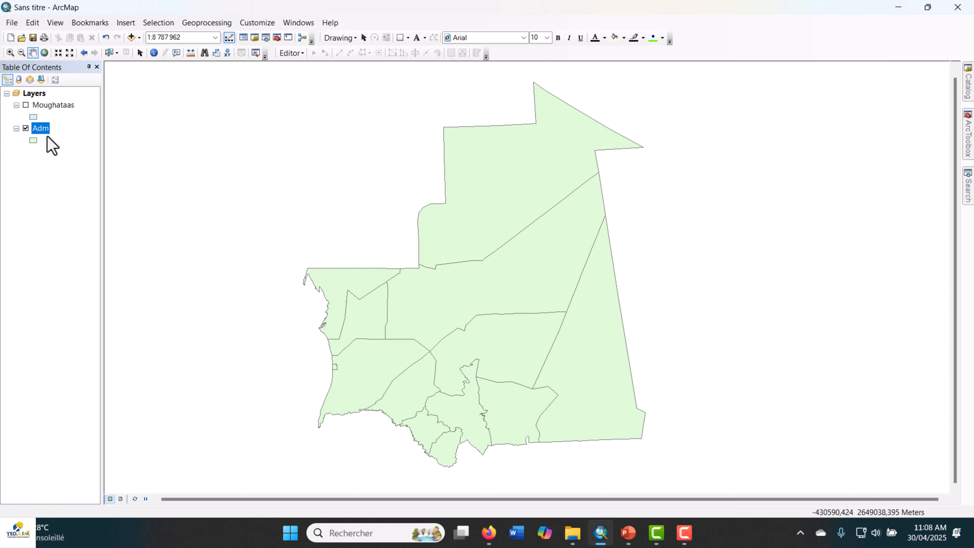
pyautogui.rightClick(41, 131)
pyautogui.click(125, 165)
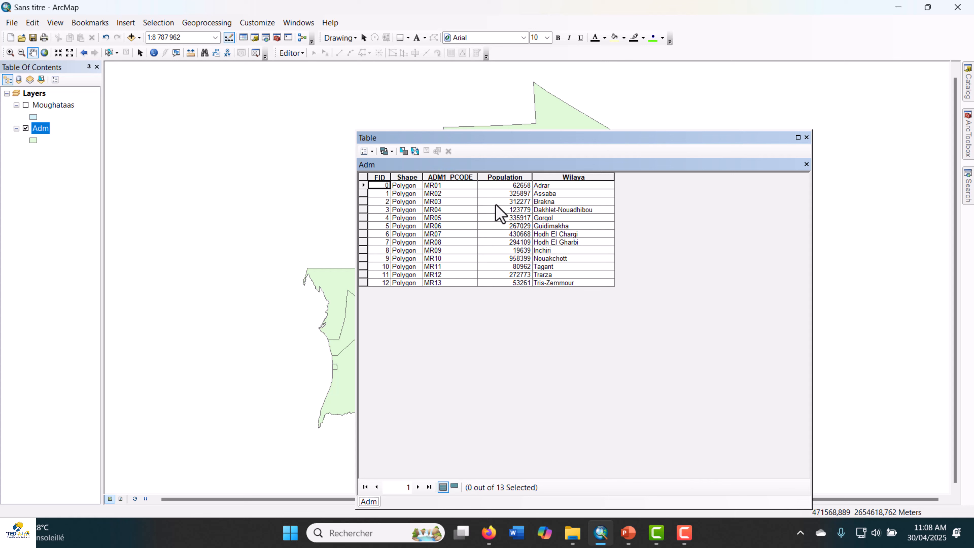
pyautogui.click(502, 177)
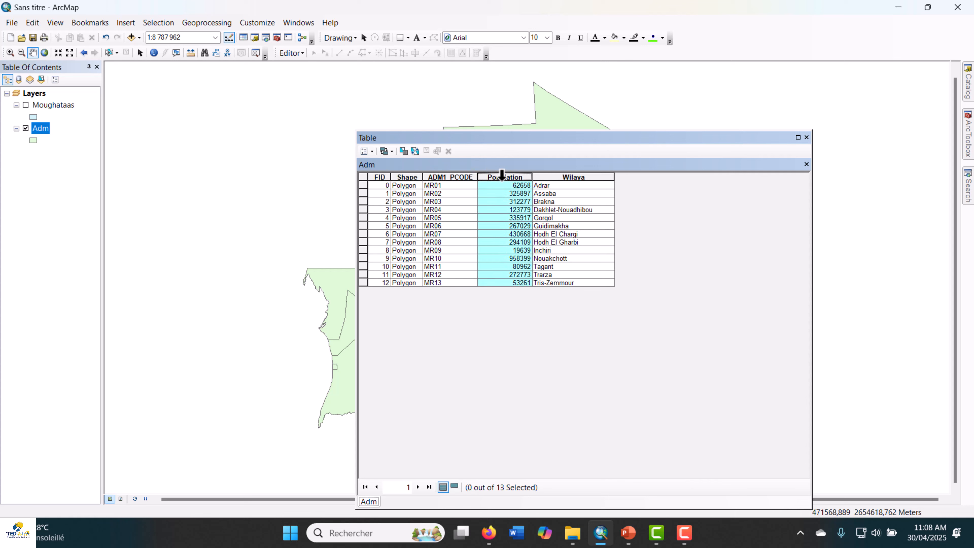
pyautogui.click(568, 176)
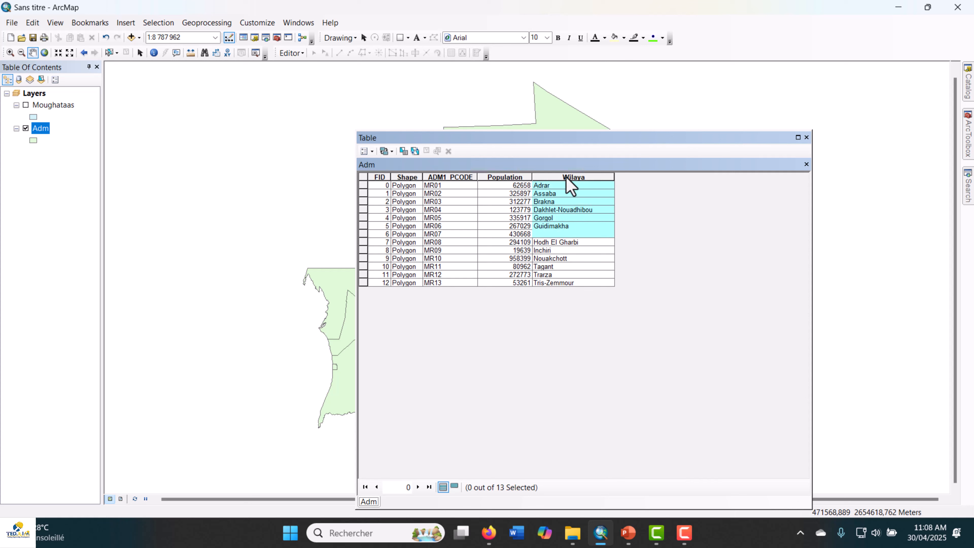
pyautogui.click(807, 138)
pyautogui.moveTo(457, 239); pyautogui.dragTo(477, 259)
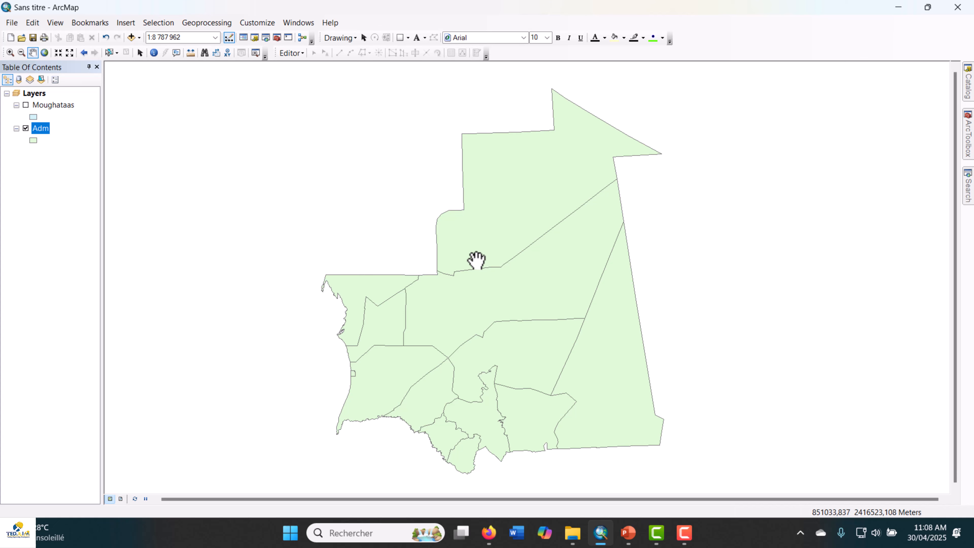
pyautogui.moveTo(527, 296)
pyautogui.mouseDown()
pyautogui.moveTo(518, 270)
pyautogui.moveTo(530, 295)
pyautogui.mouseUp()
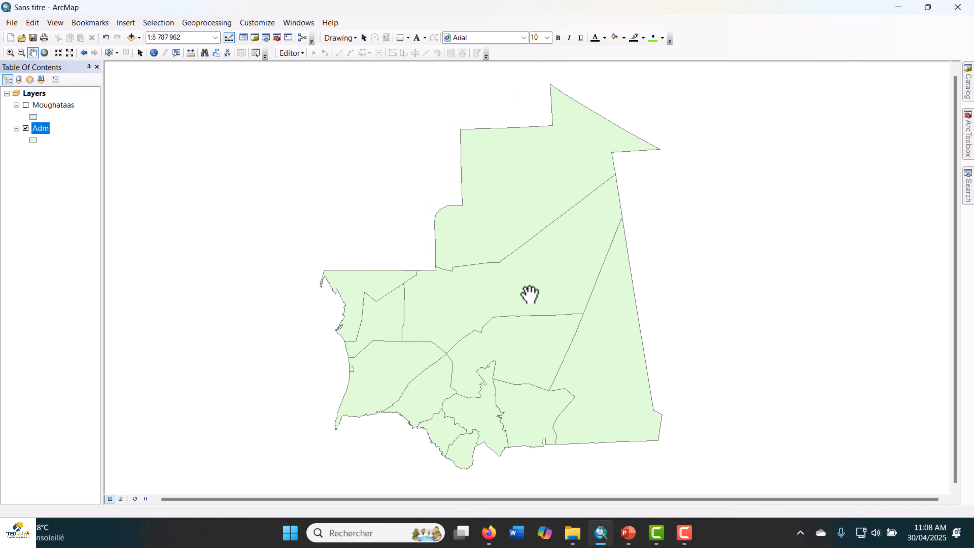
pyautogui.moveTo(518, 261); pyautogui.dragTo(514, 265)
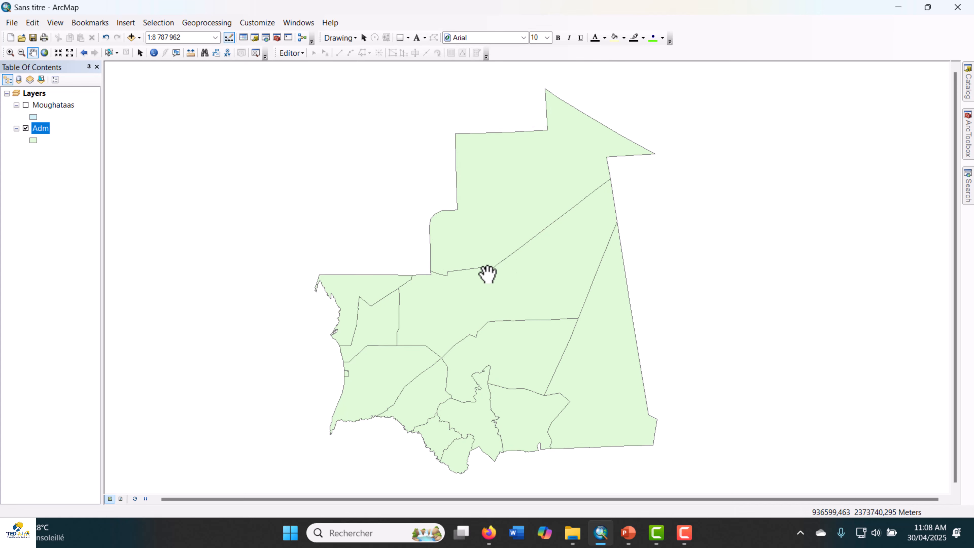
pyautogui.moveTo(468, 309); pyautogui.dragTo(464, 316)
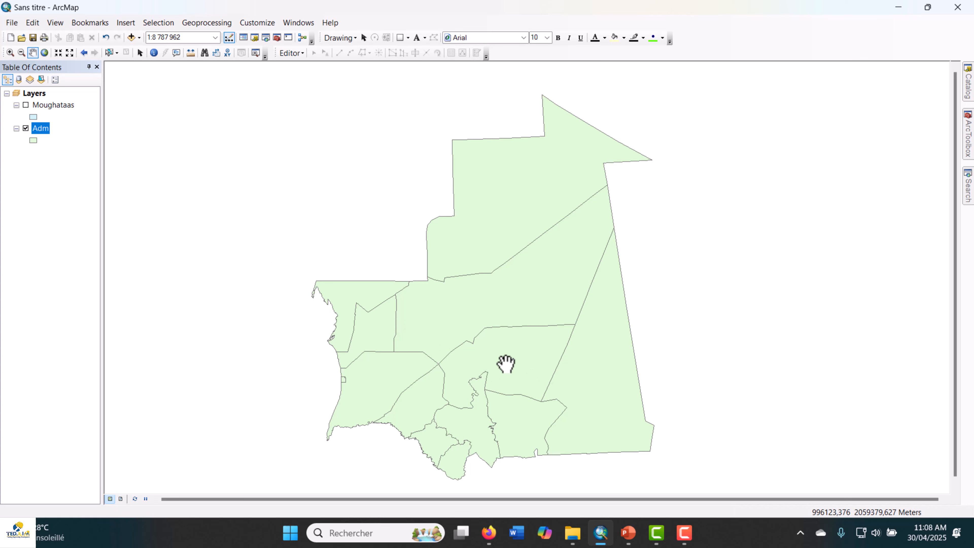
pyautogui.moveTo(505, 365); pyautogui.dragTo(465, 339)
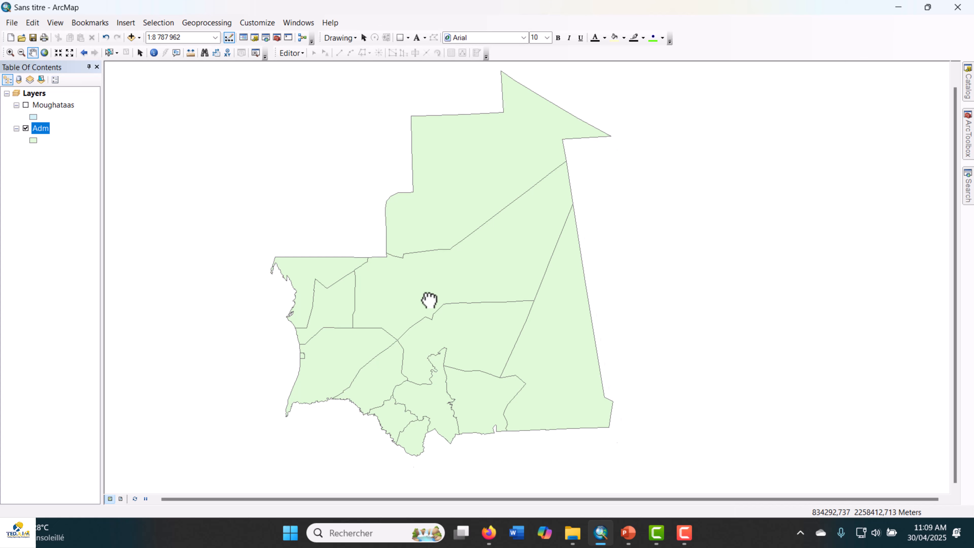
pyautogui.moveTo(426, 303); pyautogui.dragTo(480, 297)
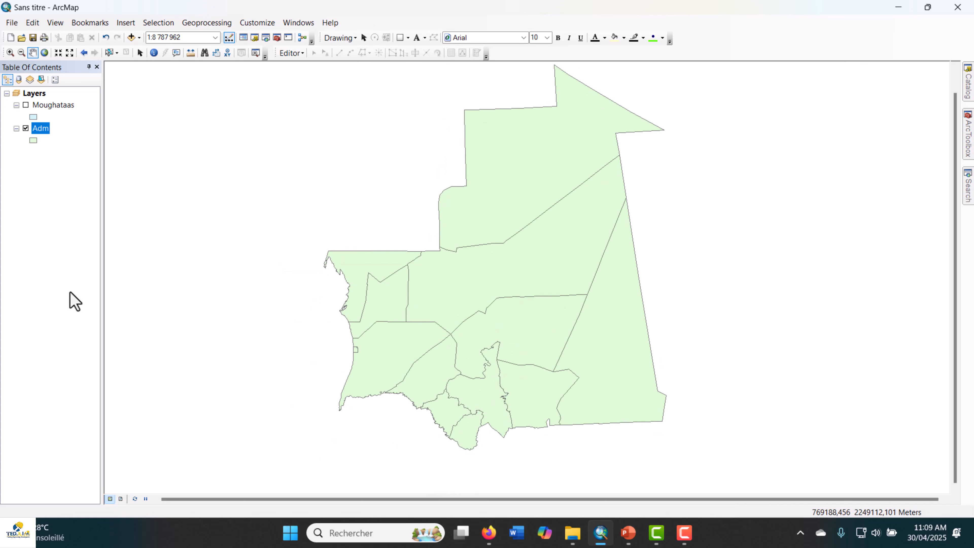
# Add a Long Integer field named Surface to the Adm layer's attribute table
pyautogui.rightClick(38, 127)
pyautogui.click(78, 161)
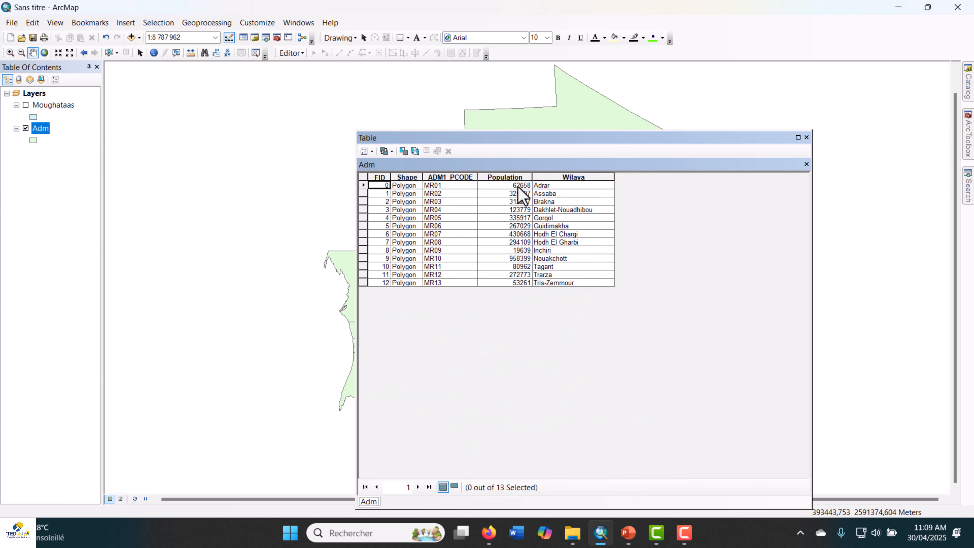
pyautogui.click(527, 178)
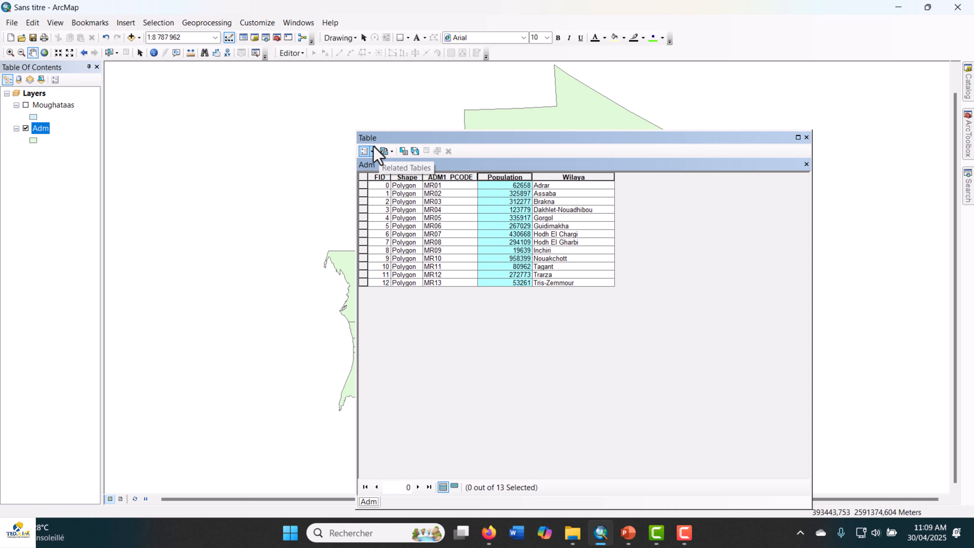
pyautogui.click(368, 151)
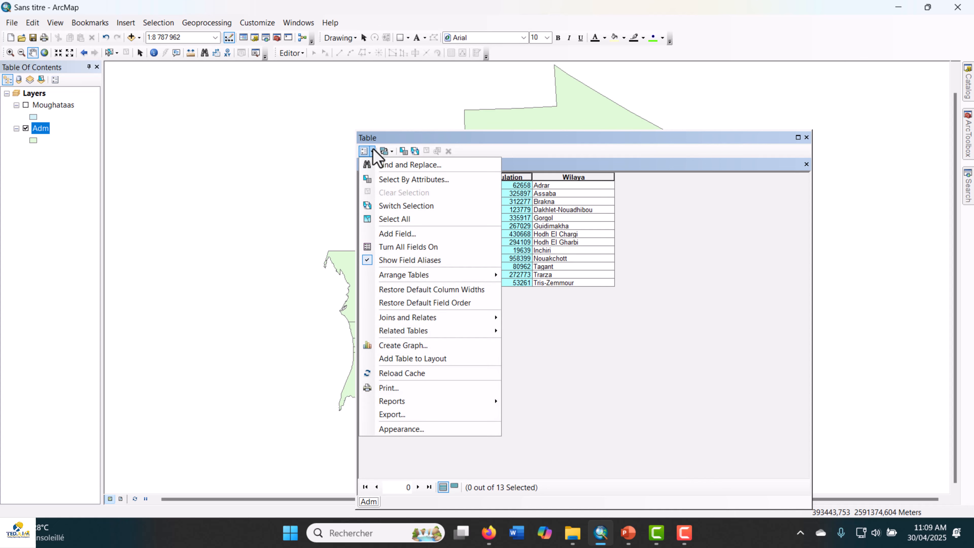
pyautogui.click(397, 234)
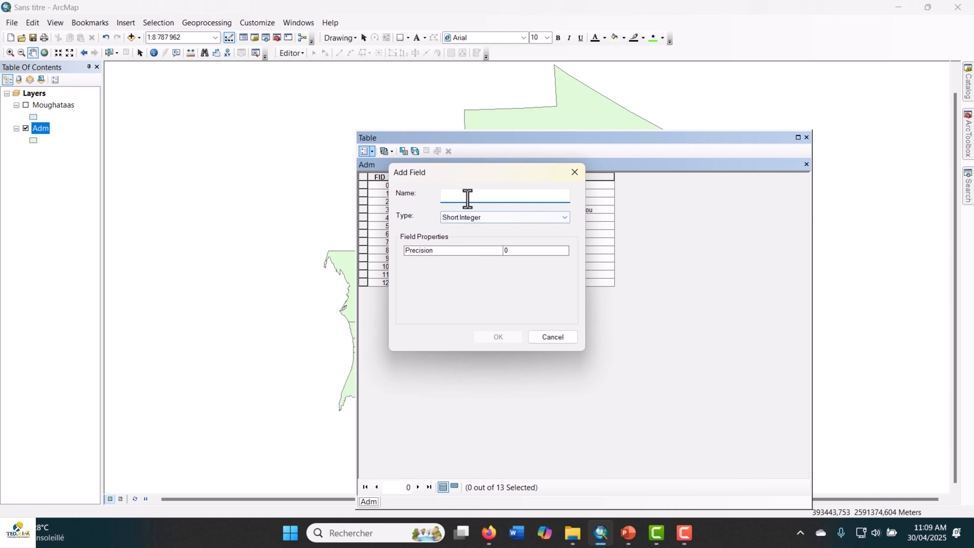
pyautogui.write('Surface')
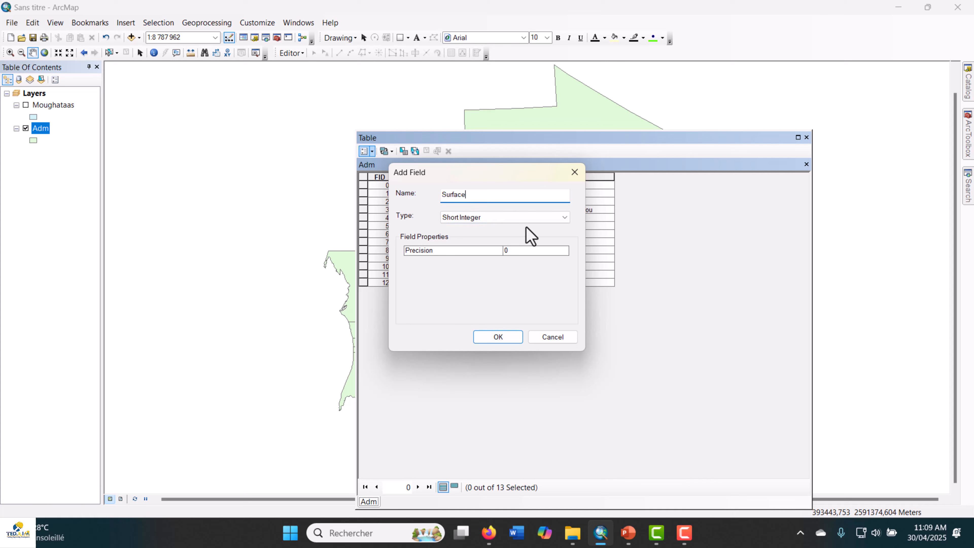
pyautogui.click(519, 217)
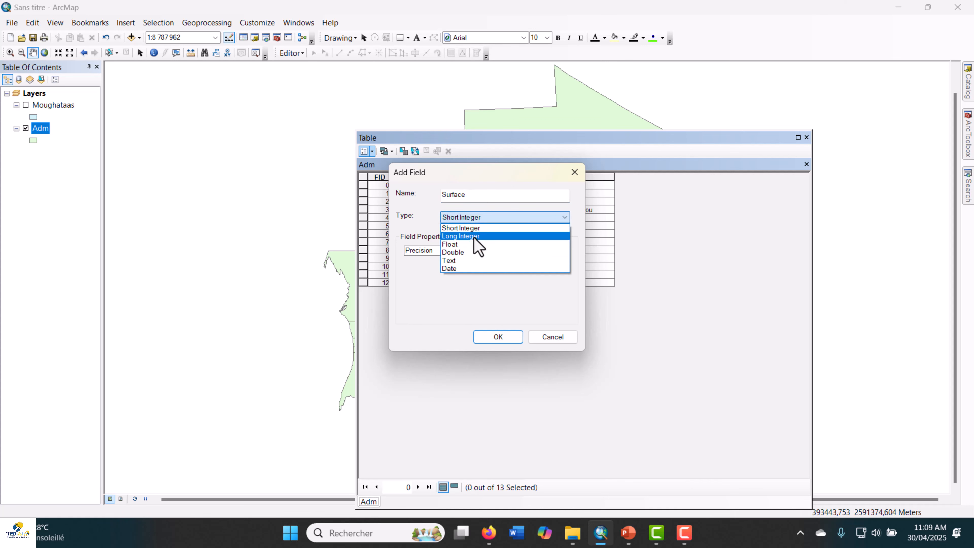
pyautogui.click(474, 237)
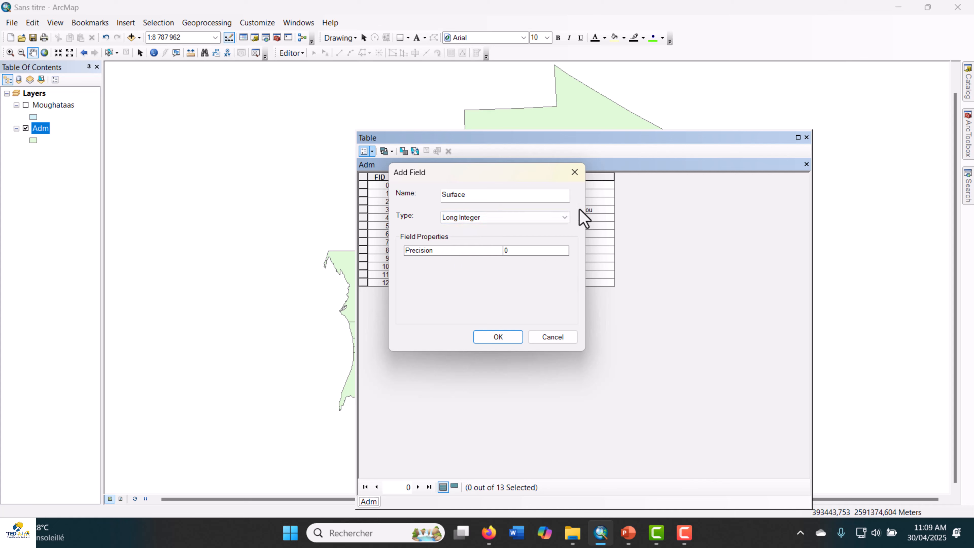
pyautogui.click(499, 338)
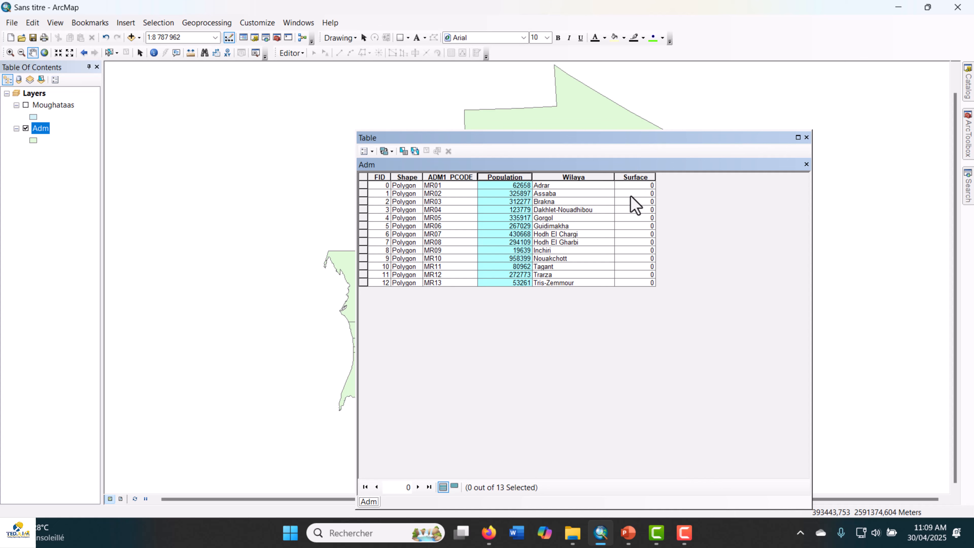
# Calculate the Adm table's Surface field as polygon area in square kilometers, using the data frame's WGS 1984 UTM Zone 28N coordinate system
pyautogui.moveTo(615, 142); pyautogui.dragTo(580, 121)
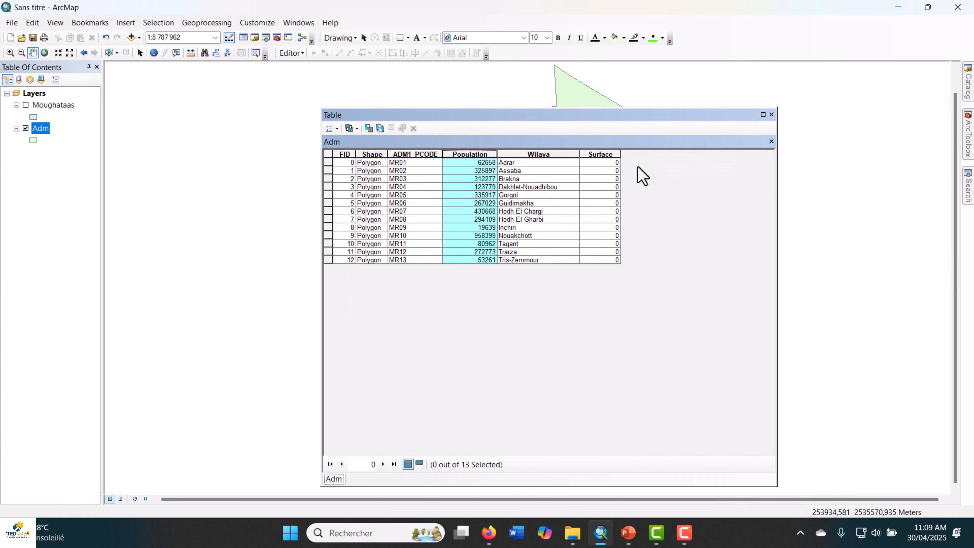
pyautogui.click(606, 154)
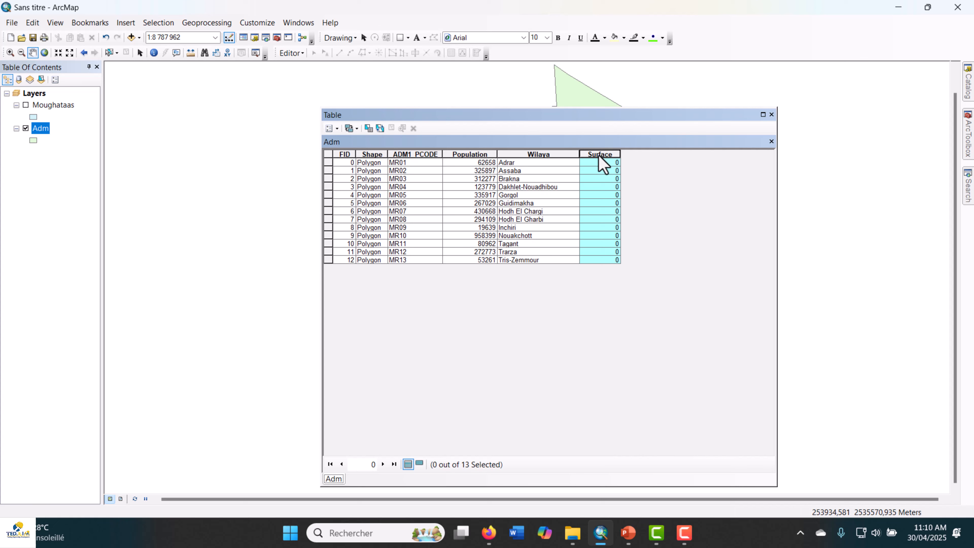
pyautogui.rightClick(602, 164)
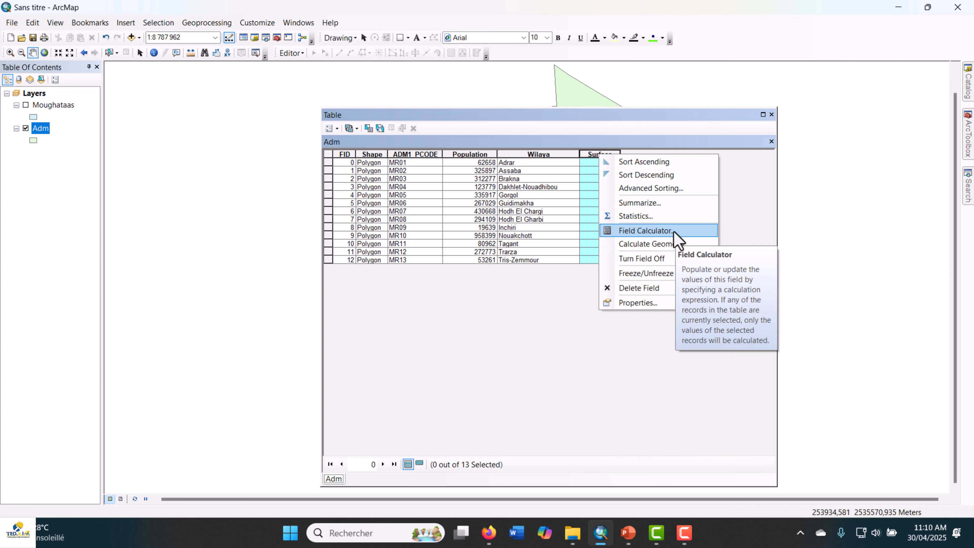
pyautogui.click(656, 245)
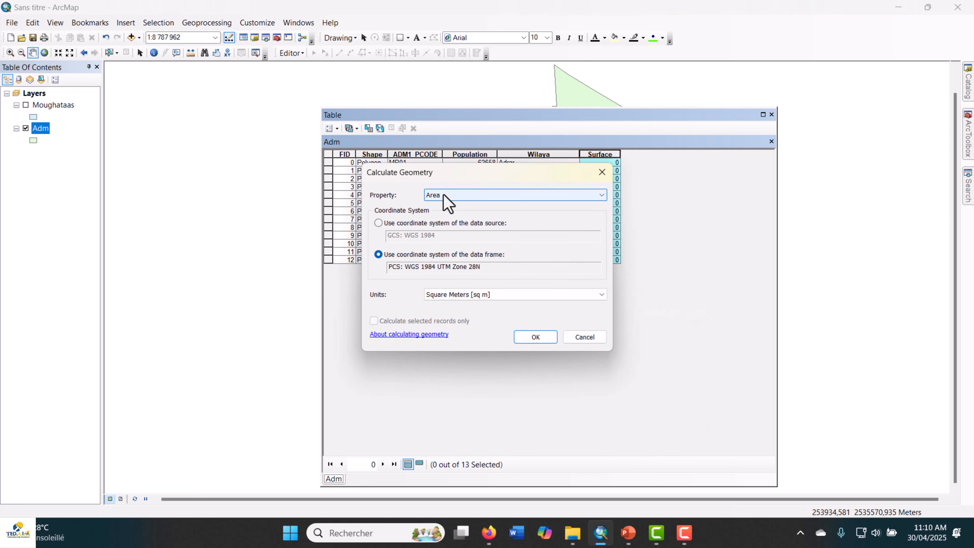
pyautogui.moveTo(446, 173); pyautogui.dragTo(585, 172)
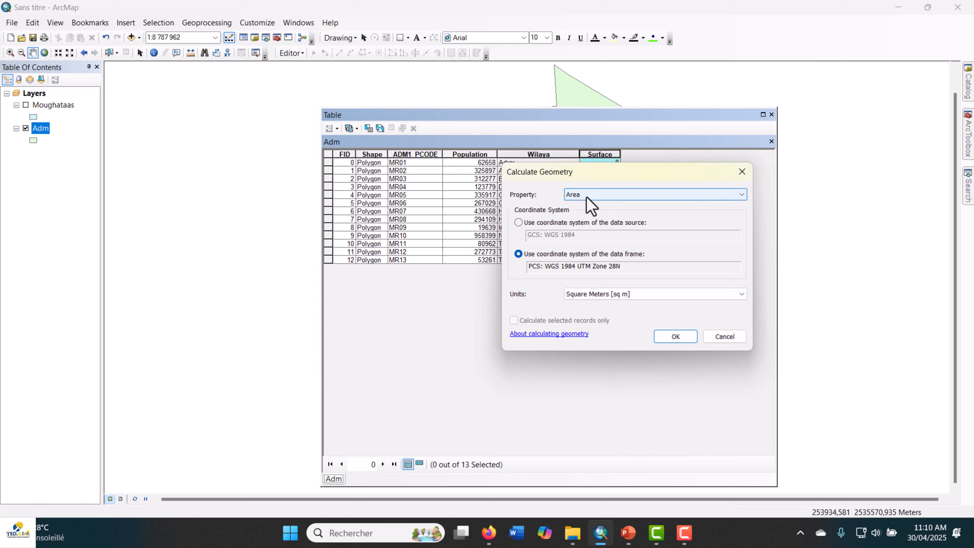
pyautogui.click(590, 195)
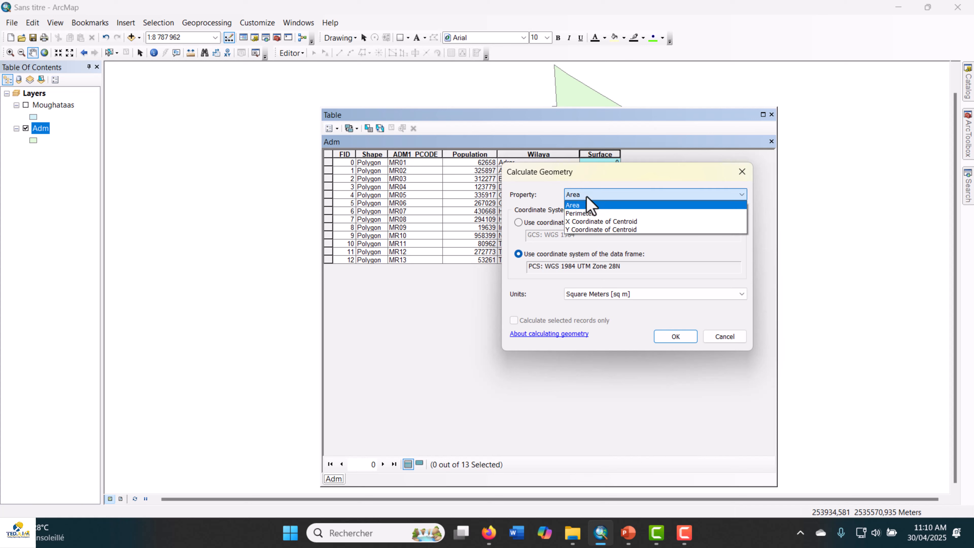
pyautogui.click(589, 204)
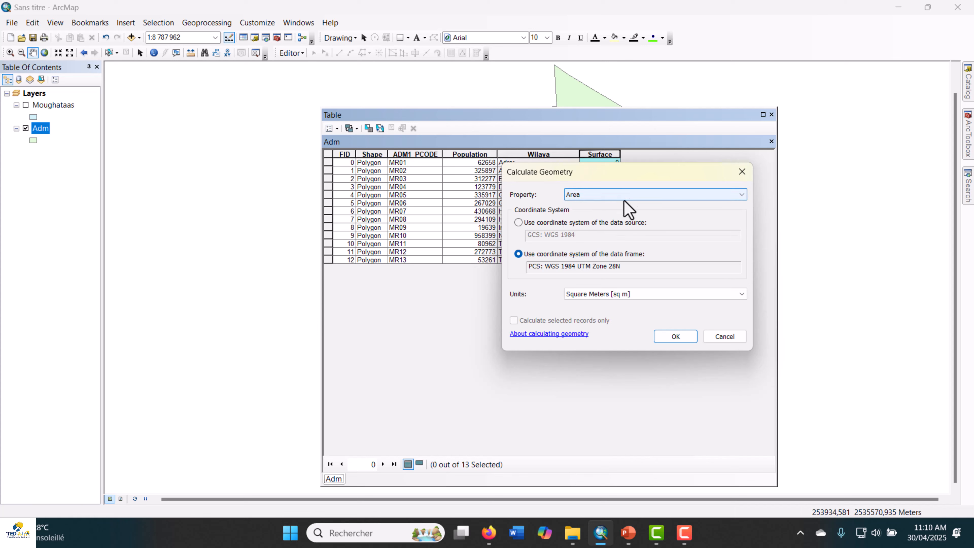
pyautogui.click(624, 195)
pyautogui.click(607, 205)
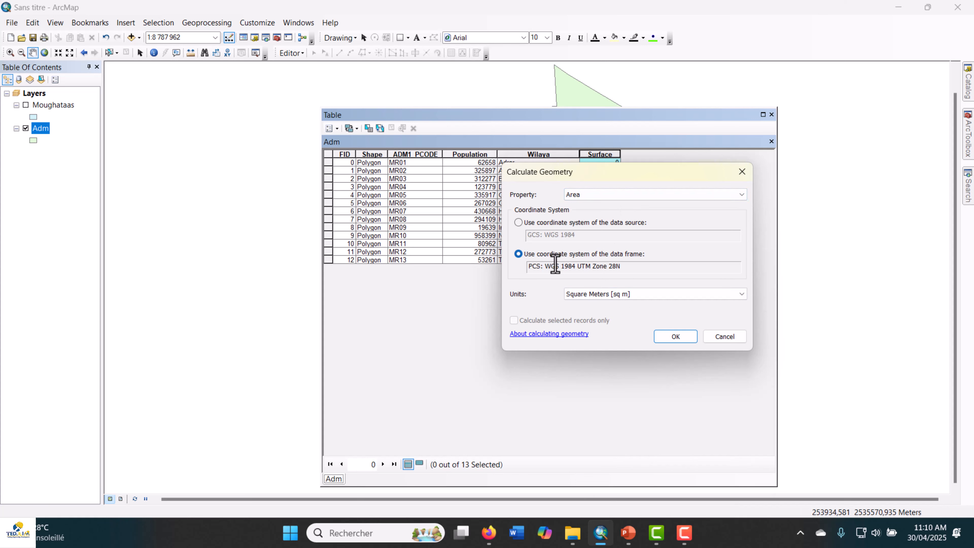
pyautogui.click(609, 295)
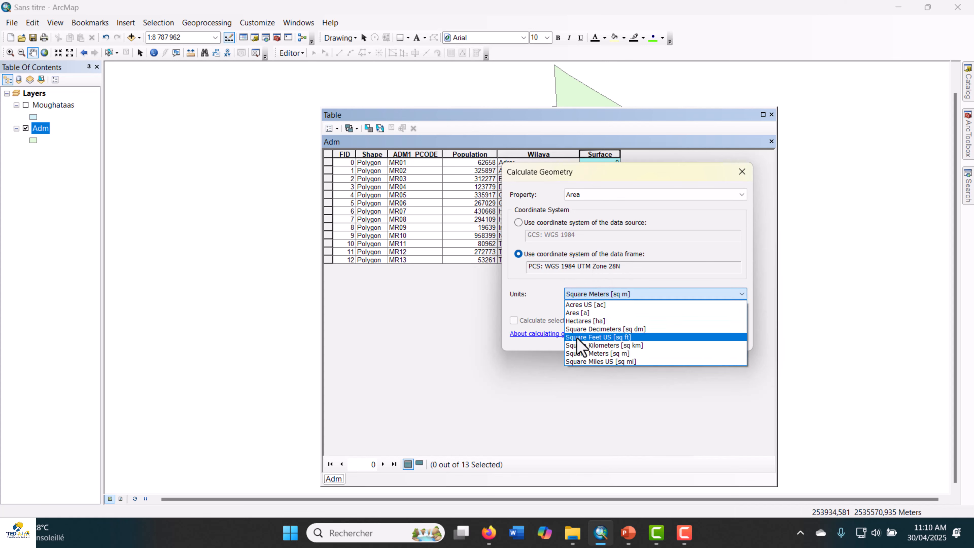
pyautogui.click(604, 346)
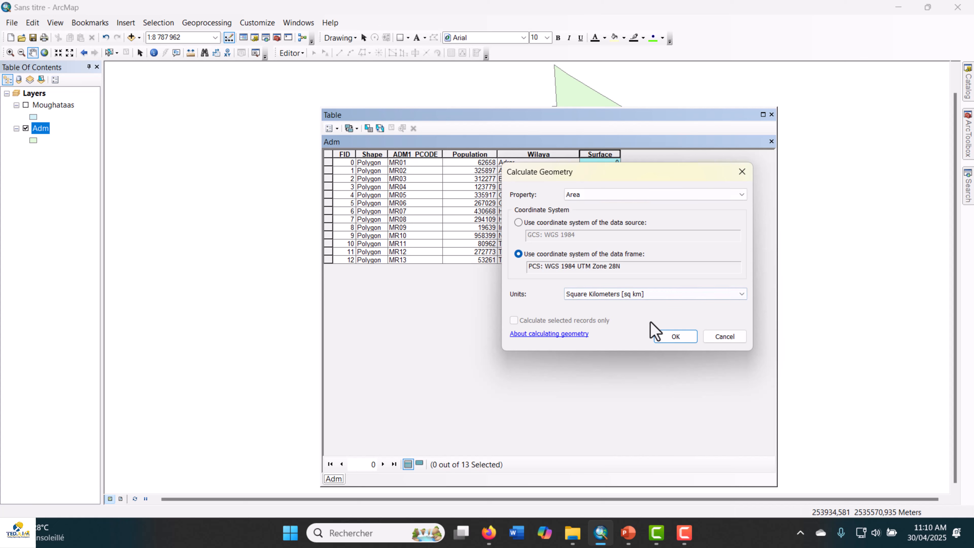
pyautogui.click(675, 337)
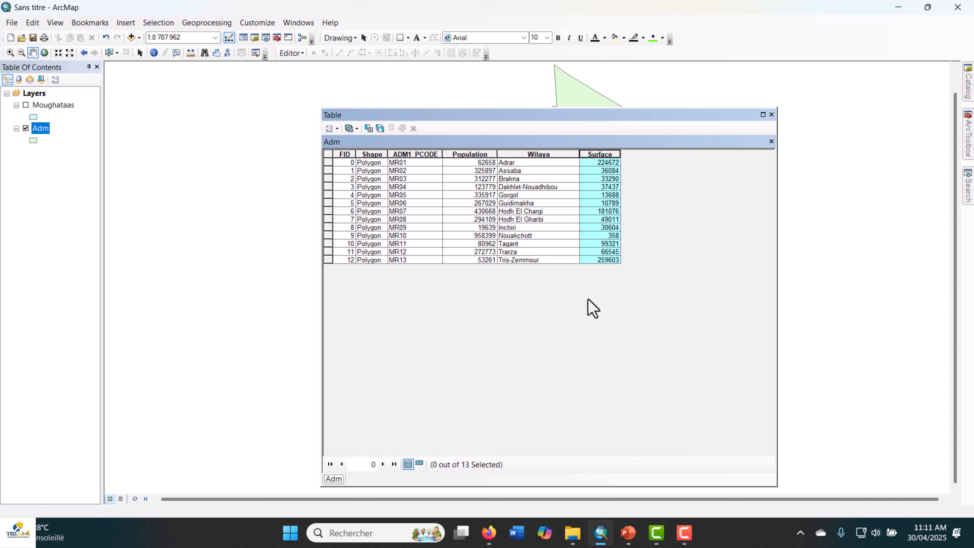
# Add a Short Integer field named Densité to the Adm attribute table
pyautogui.click(337, 130)
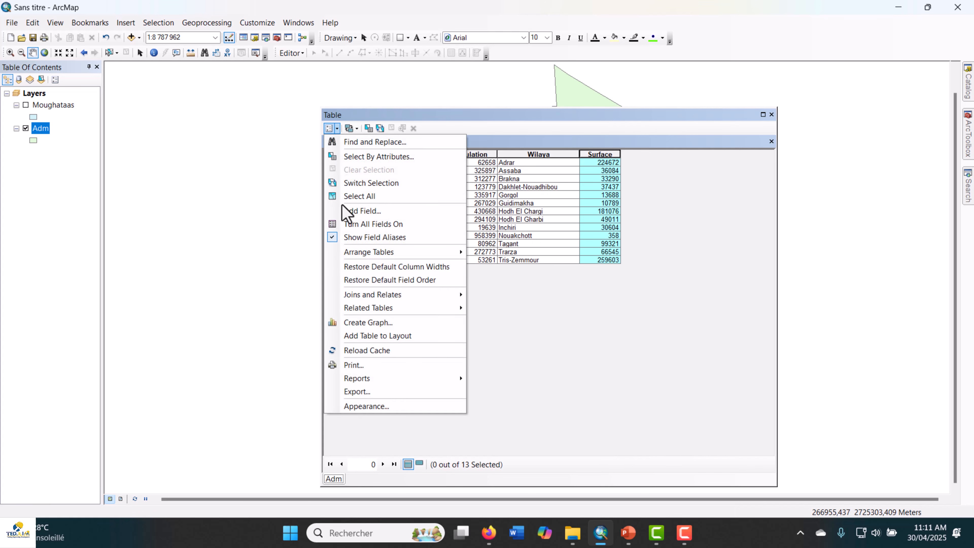
pyautogui.click(359, 212)
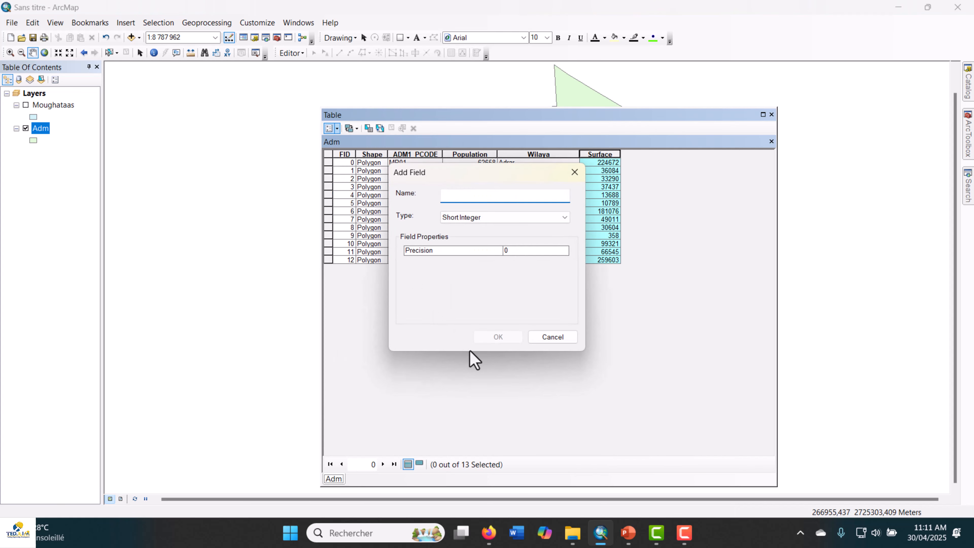
pyautogui.write('Densité')
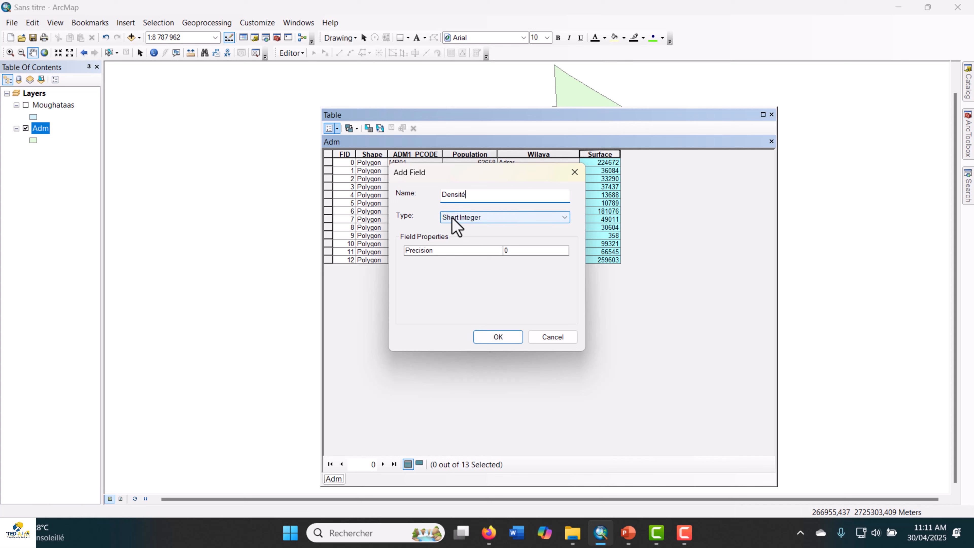
pyautogui.click(495, 337)
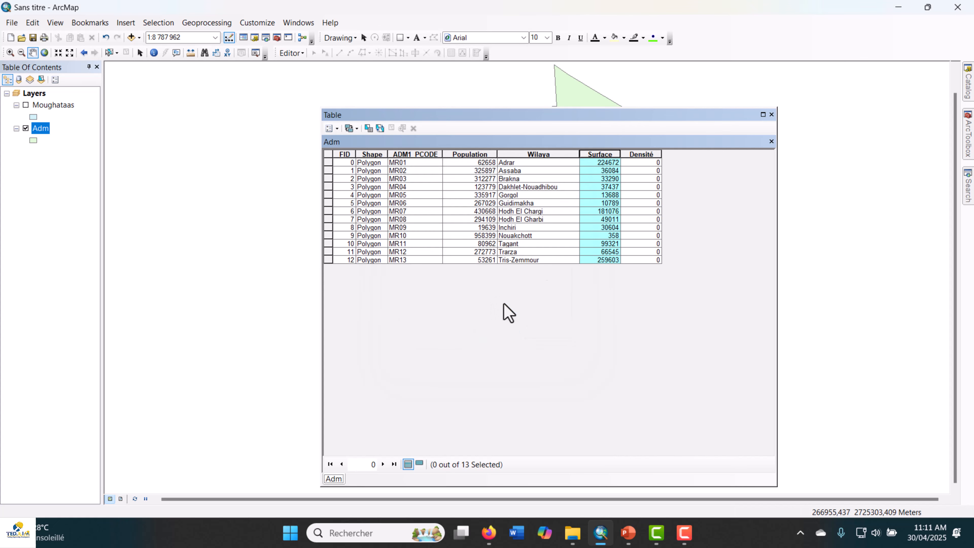
# Calculate the Densité field with the Field Calculator expression [Population] / [Surface]
pyautogui.click(643, 155)
pyautogui.rightClick(643, 155)
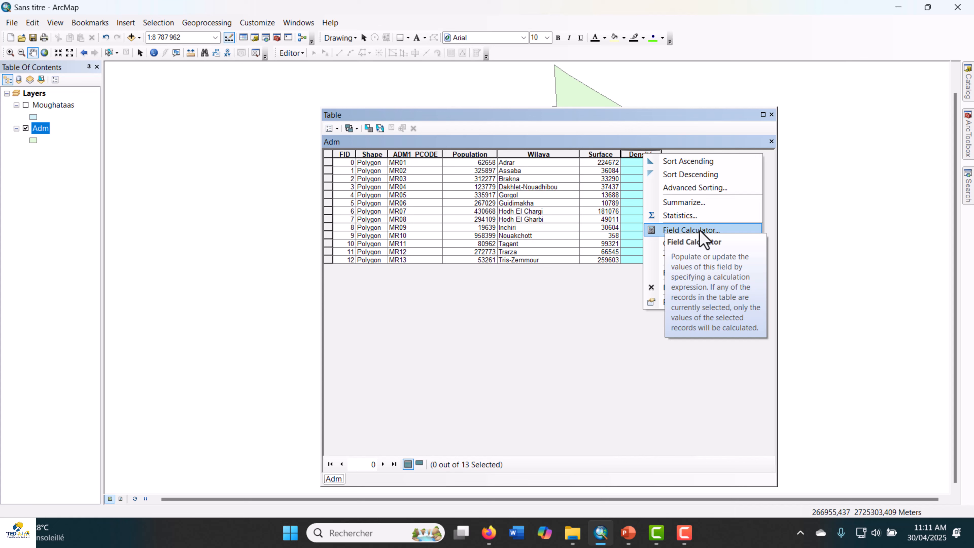
pyautogui.click(689, 230)
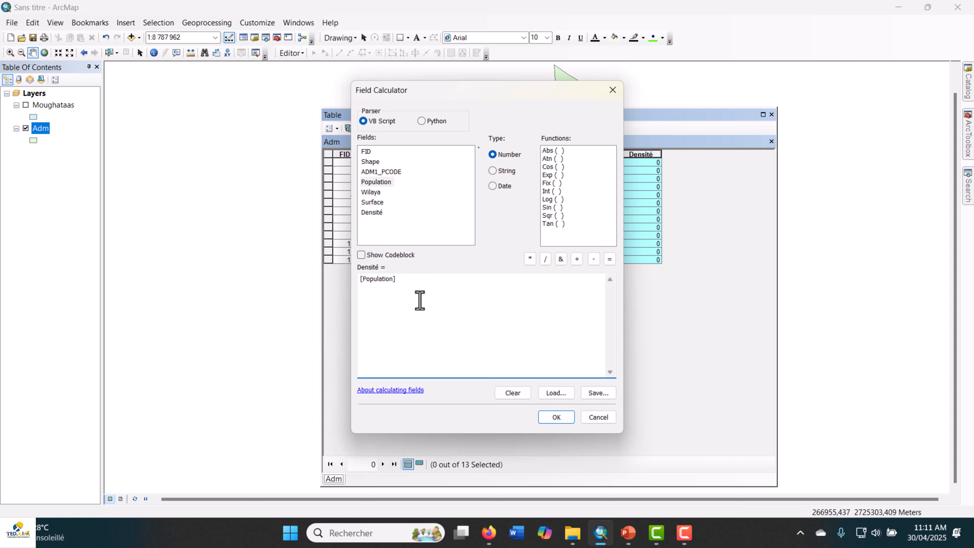
pyautogui.click(549, 262)
pyautogui.doubleClick(378, 202)
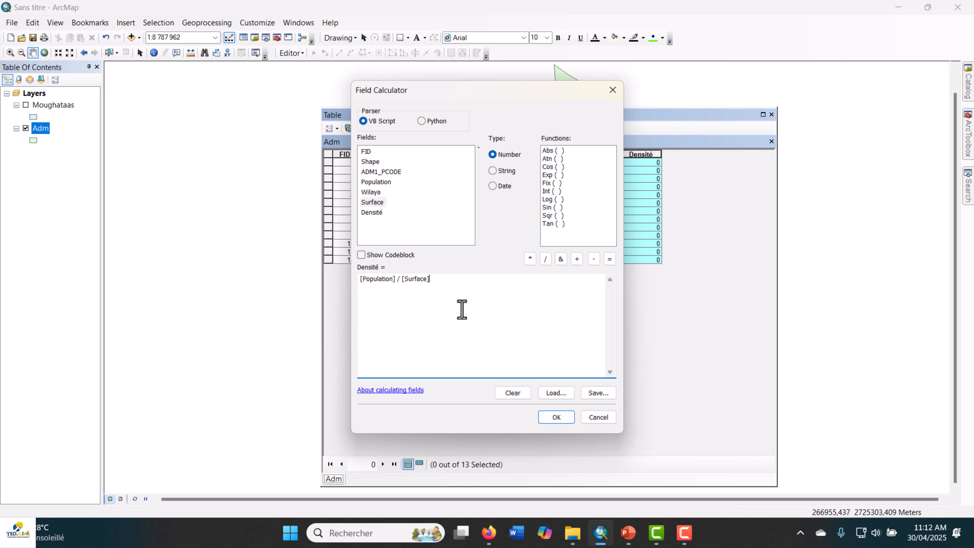
pyautogui.click(557, 417)
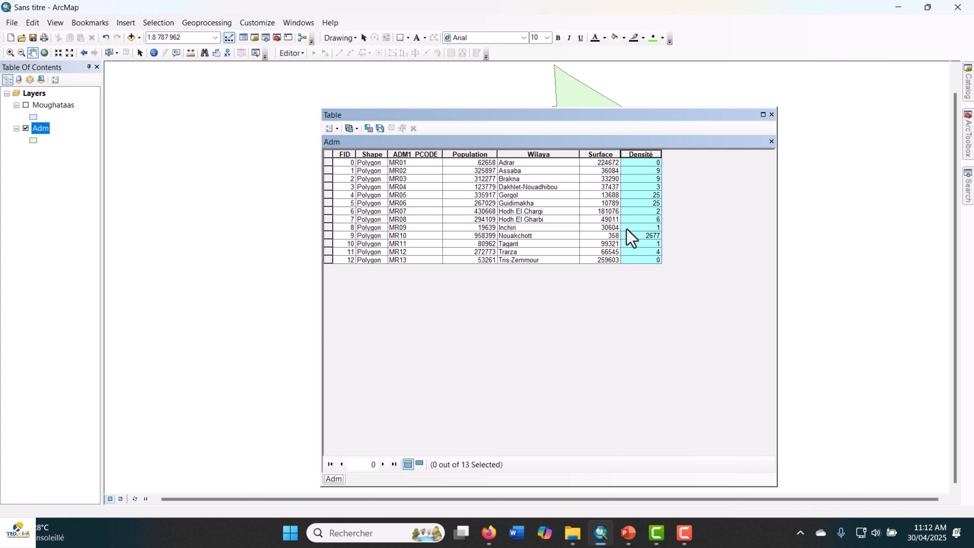
# Check the Densité values of Nouakchott, Guidimakha and Gorgol, and close the Adm attribute table
pyautogui.click(648, 236)
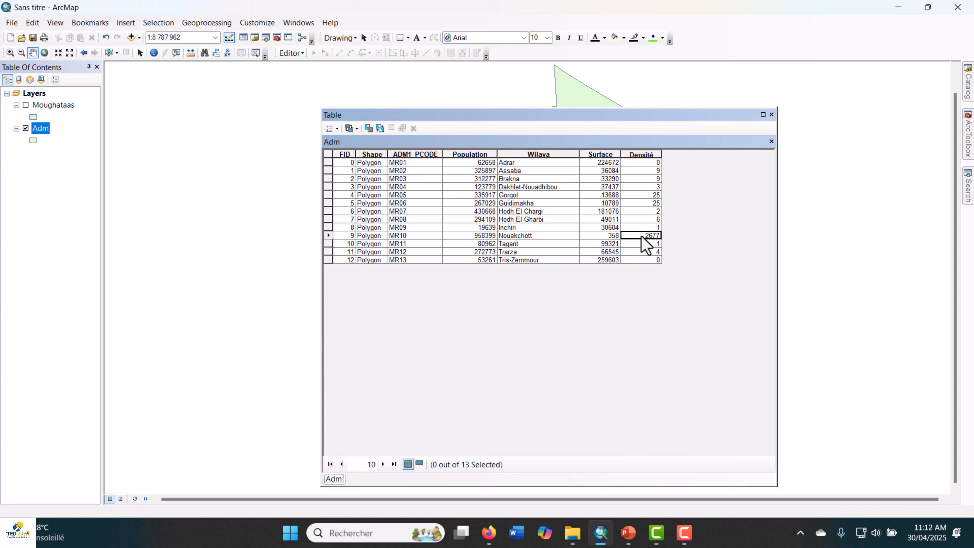
pyautogui.click(634, 205)
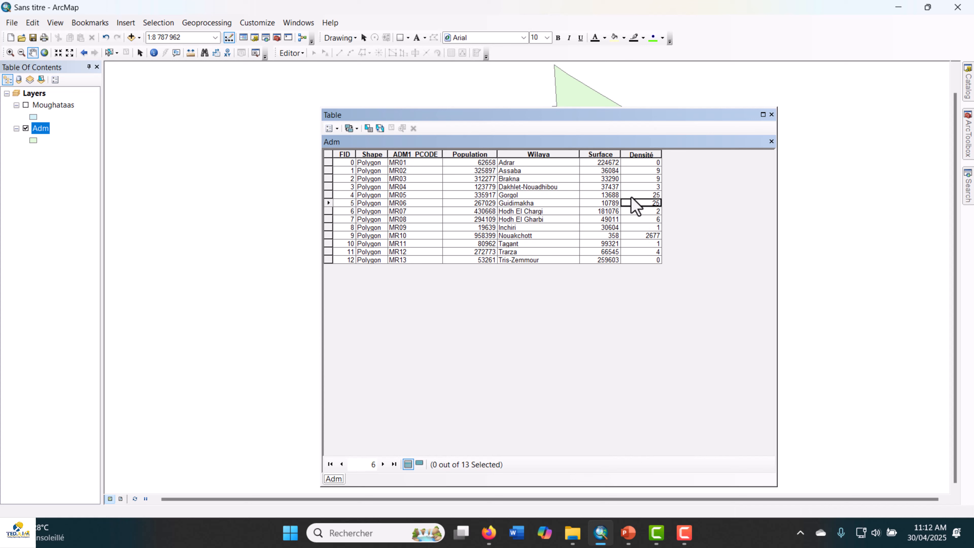
pyautogui.click(632, 196)
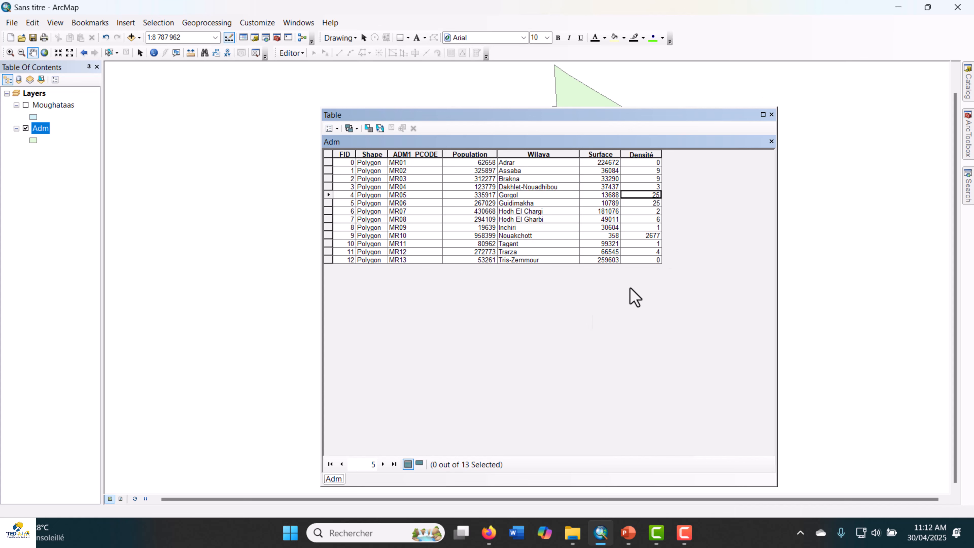
pyautogui.click(772, 115)
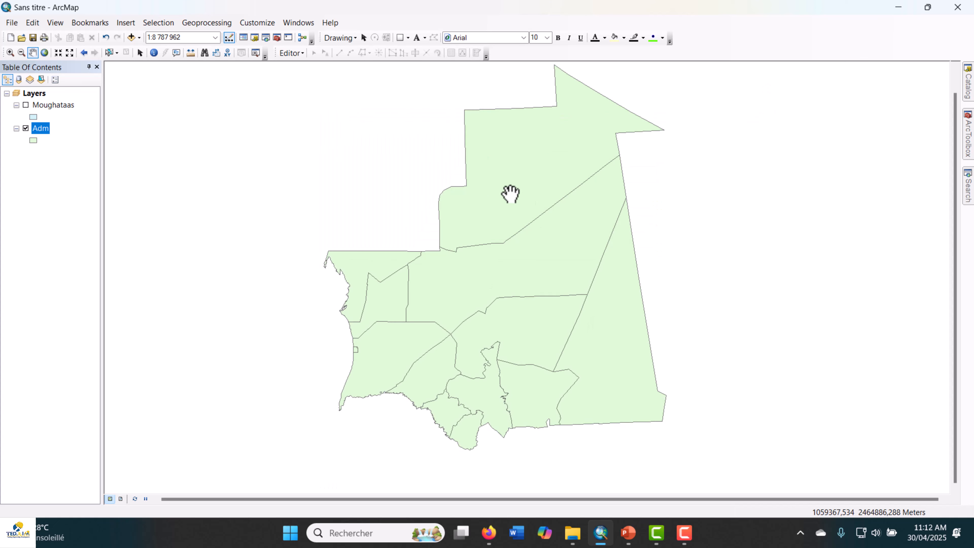
pyautogui.moveTo(456, 244); pyautogui.dragTo(479, 240)
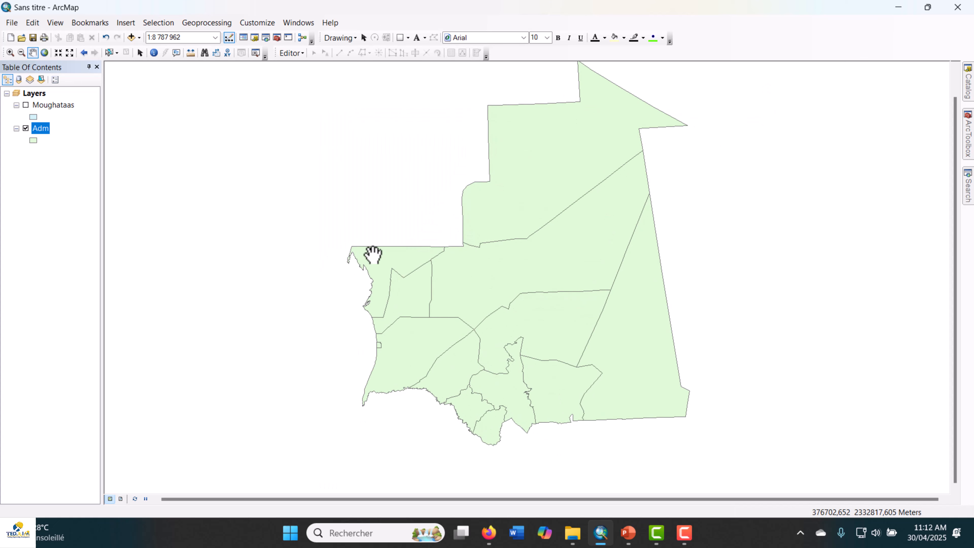
pyautogui.moveTo(517, 362); pyautogui.dragTo(500, 374)
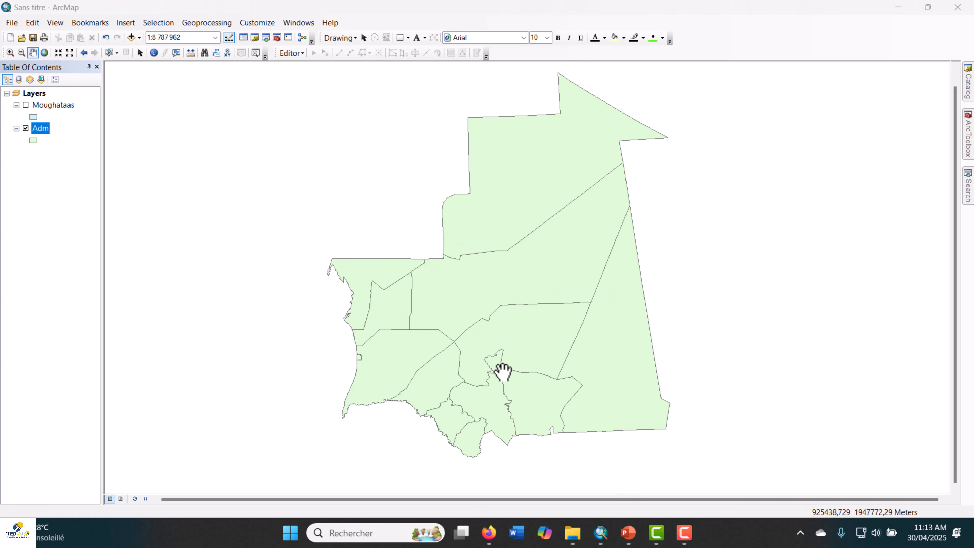
pyautogui.moveTo(494, 296); pyautogui.dragTo(476, 311)
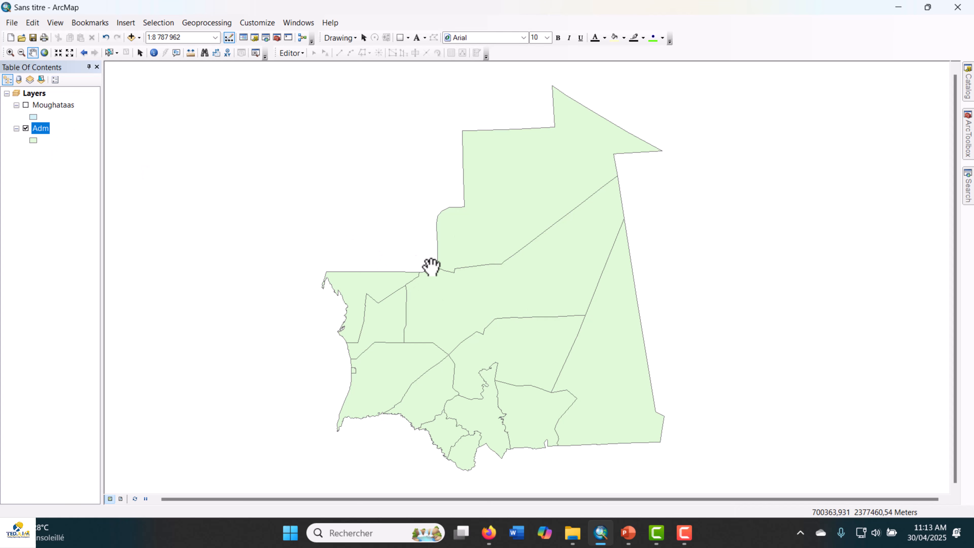
pyautogui.moveTo(486, 300); pyautogui.dragTo(461, 274)
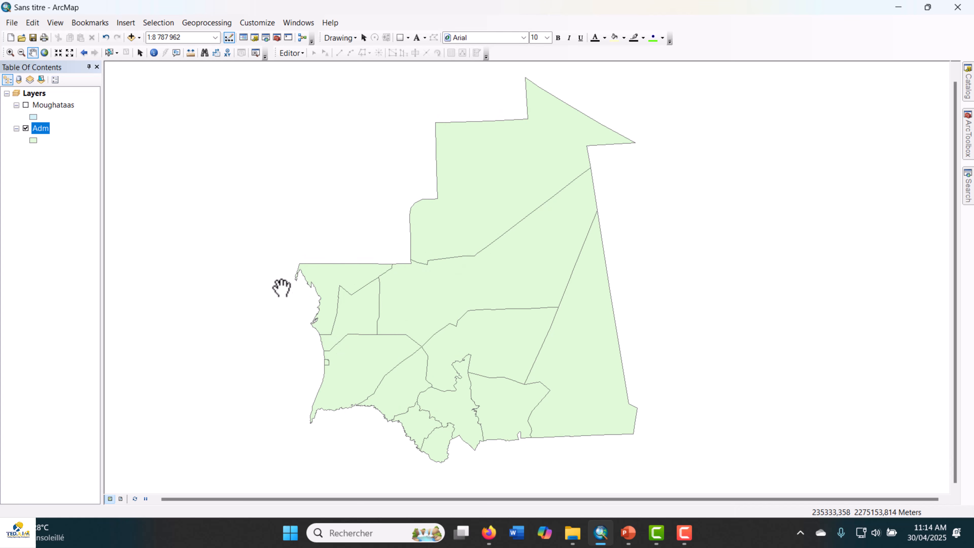
# Turn on feature labels for the Adm layer and look over them on the map
pyautogui.rightClick(41, 137)
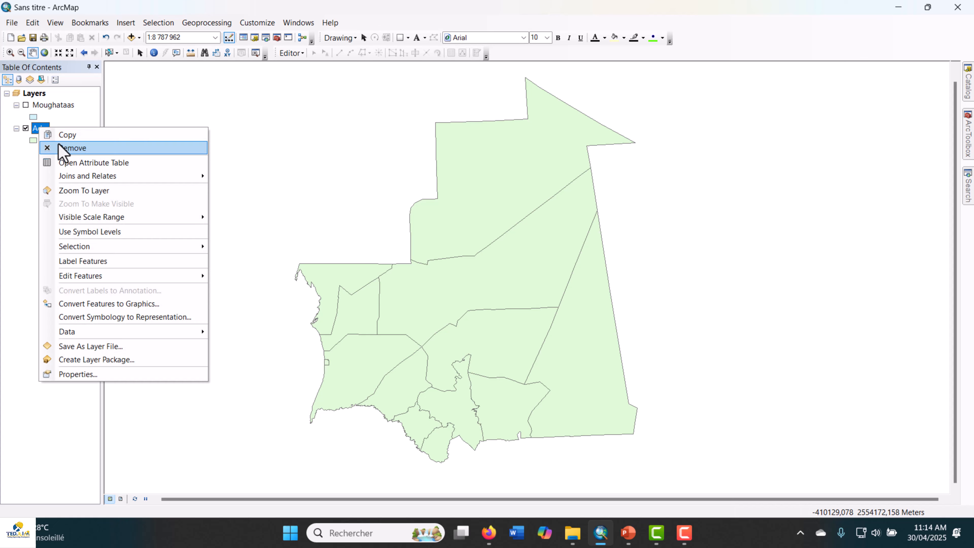
pyautogui.click(49, 263)
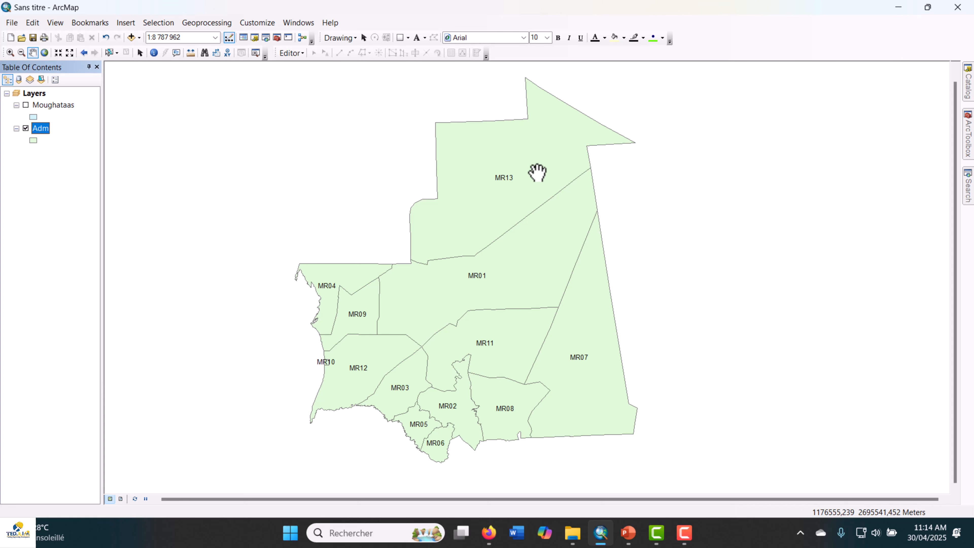
pyautogui.scroll(-2, 426, 338)
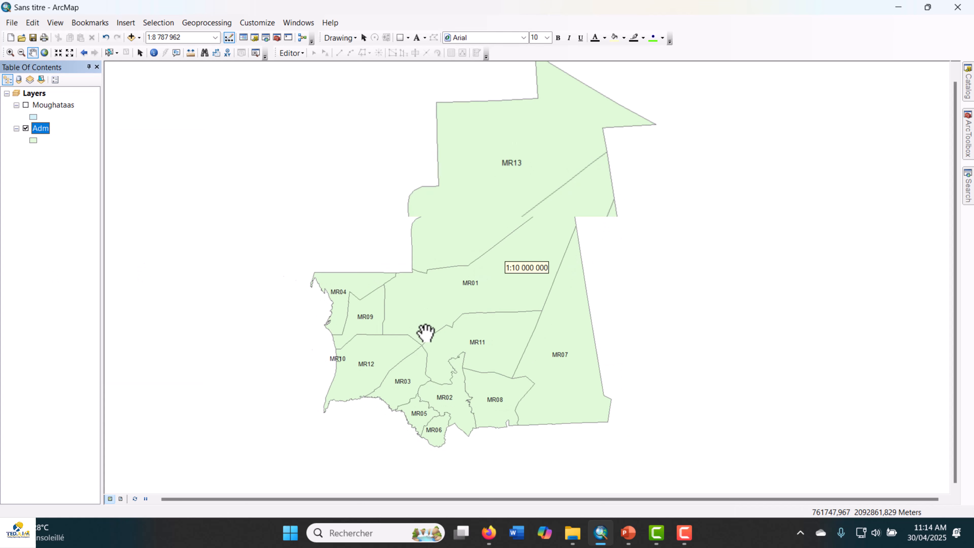
pyautogui.scroll(-1, 334, 318)
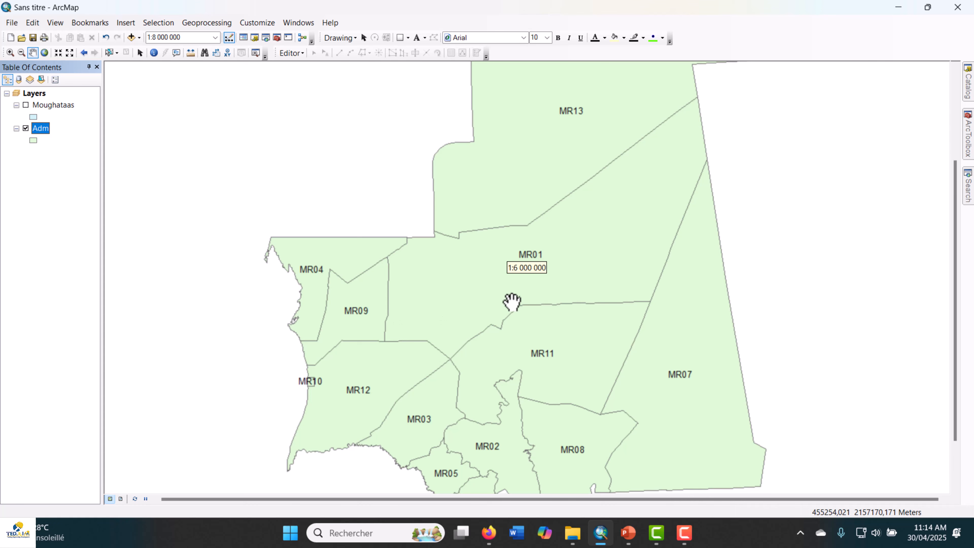
pyautogui.scroll(1, 511, 300)
pyautogui.scroll(-1, 561, 188)
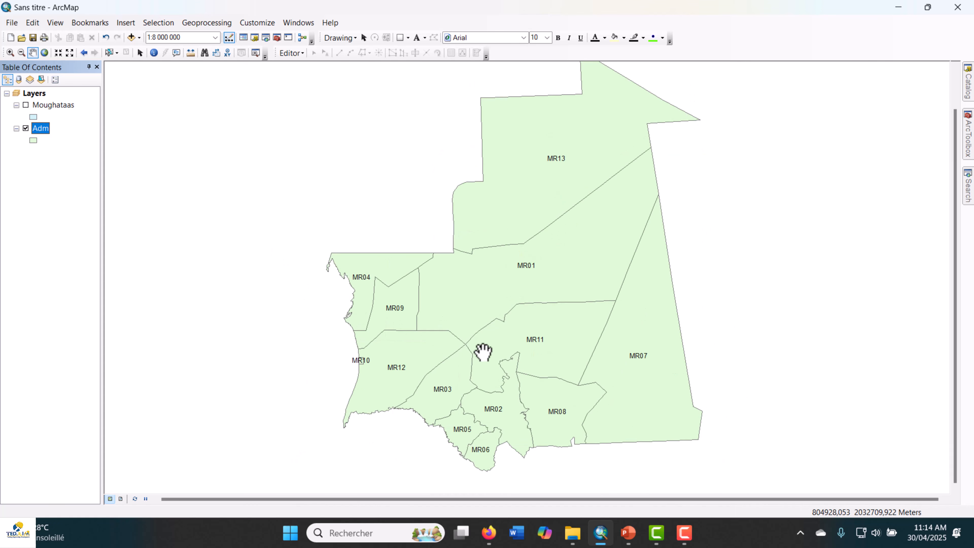
# Open the Adm attribute table and place it beside the labelled polygons to compare its columns with the map labels
pyautogui.rightClick(35, 126)
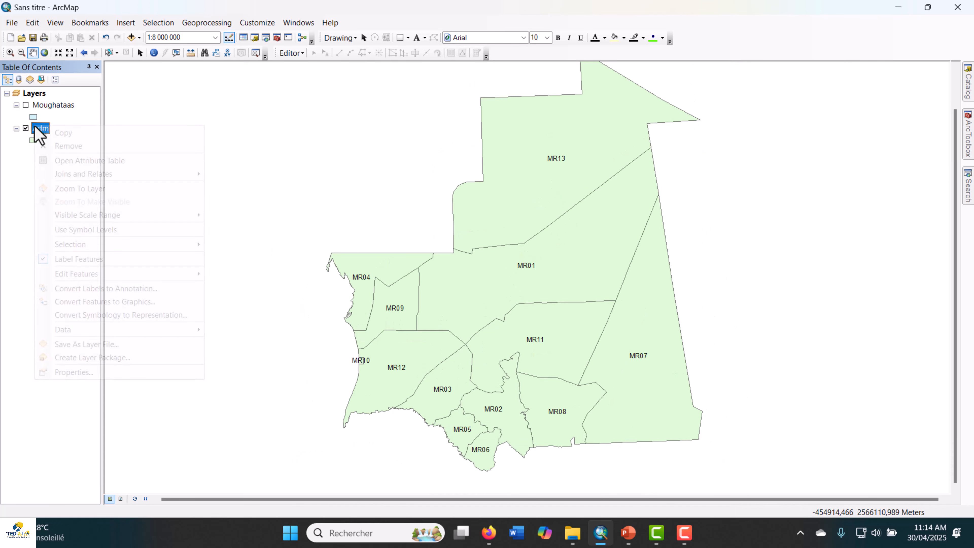
pyautogui.click(92, 161)
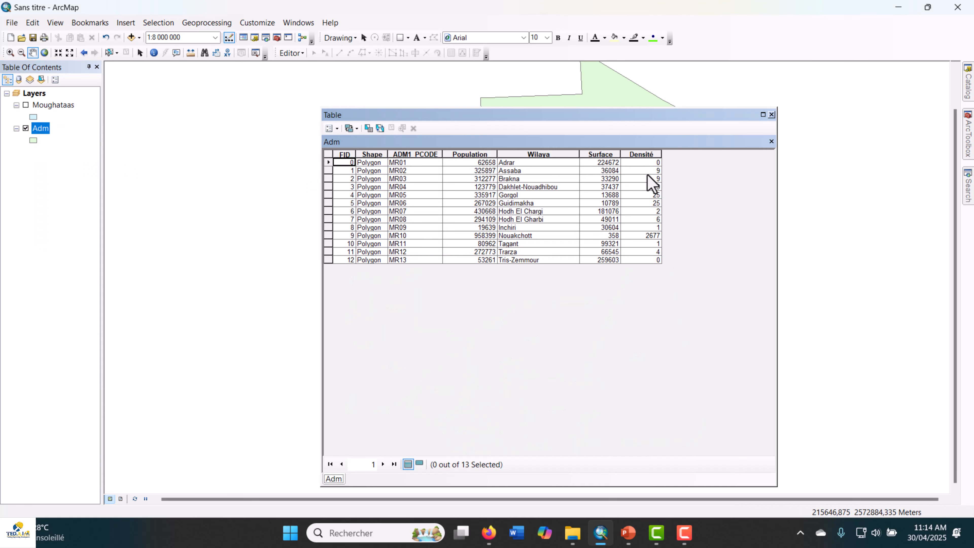
pyautogui.moveTo(664, 119); pyautogui.dragTo(447, 133)
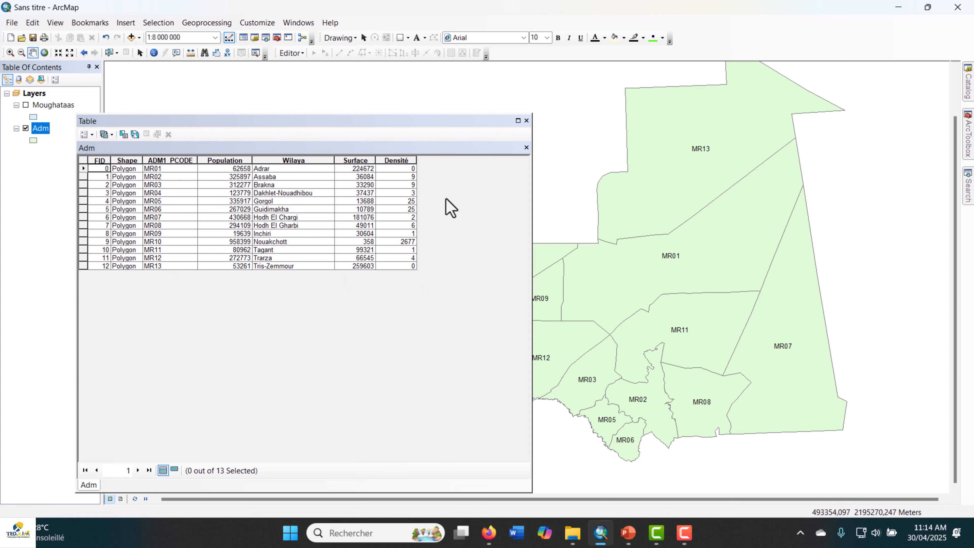
# Close the attribute table and set the Adm layer's label field to Wilaya in its layer properties
pyautogui.click(527, 120)
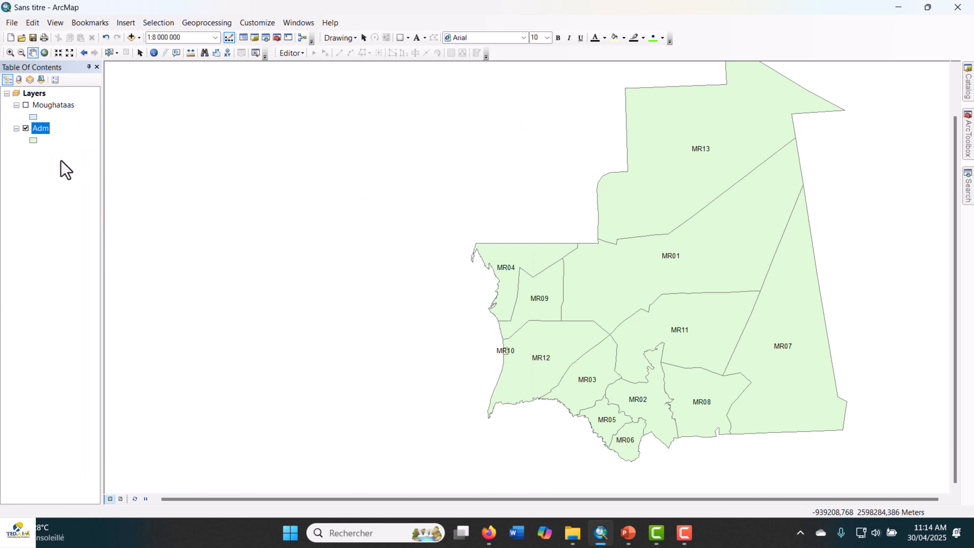
pyautogui.rightClick(45, 130)
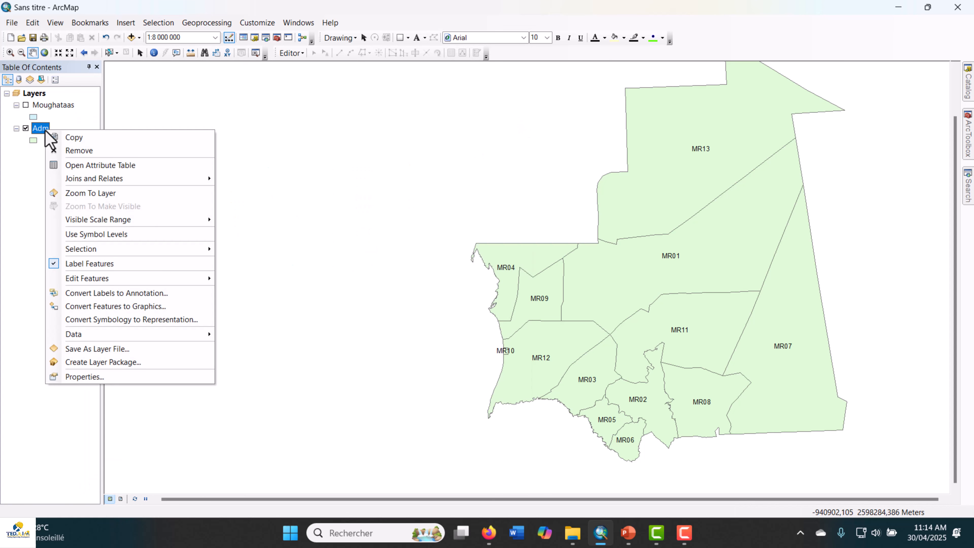
pyautogui.click(144, 378)
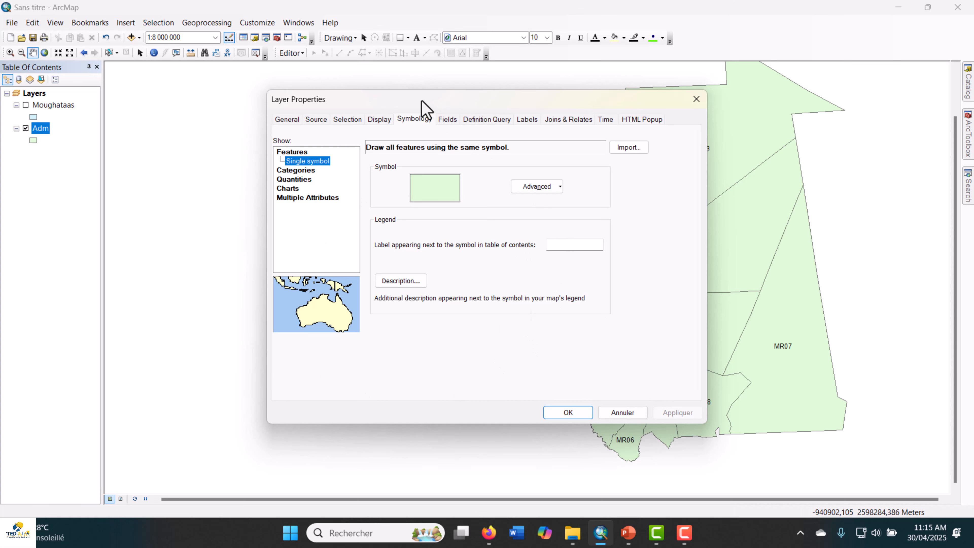
pyautogui.moveTo(422, 101); pyautogui.dragTo(394, 114)
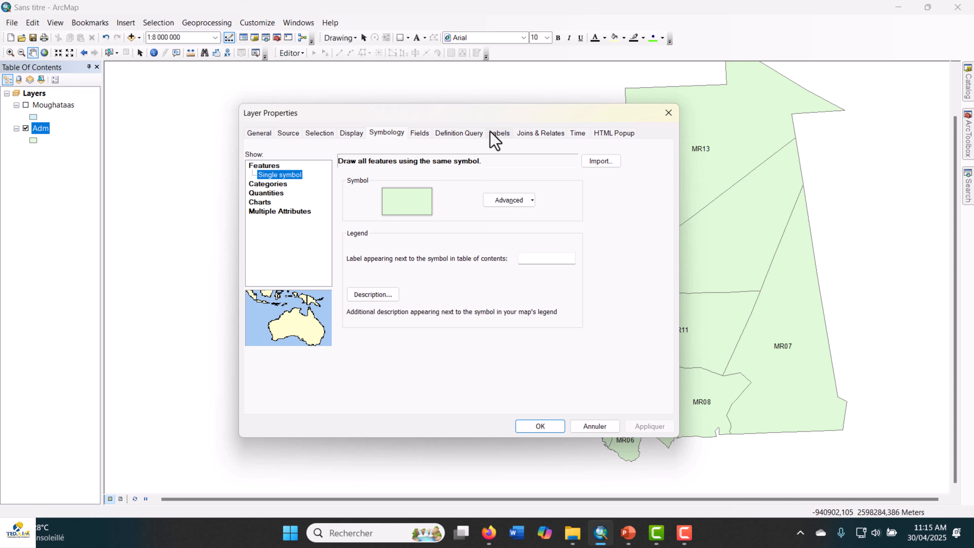
pyautogui.click(495, 138)
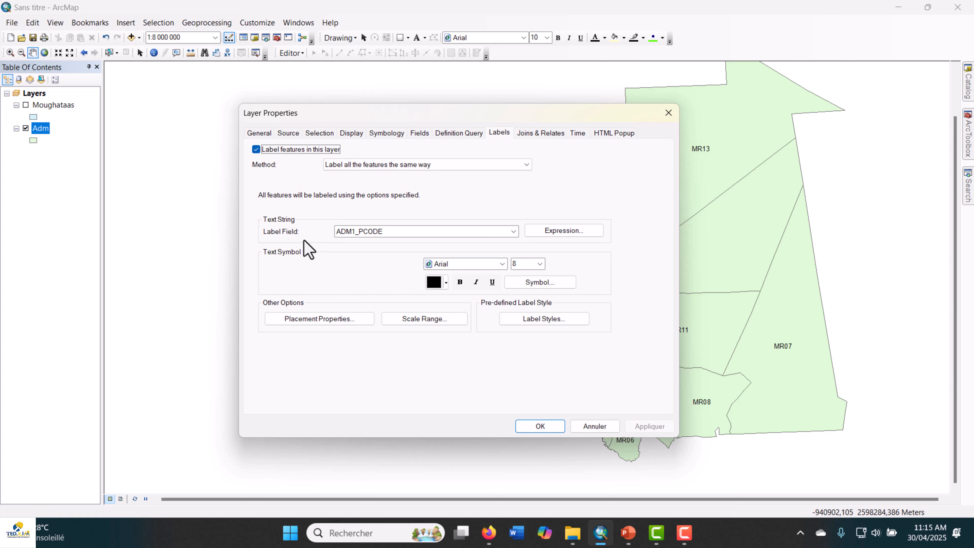
pyautogui.click(380, 233)
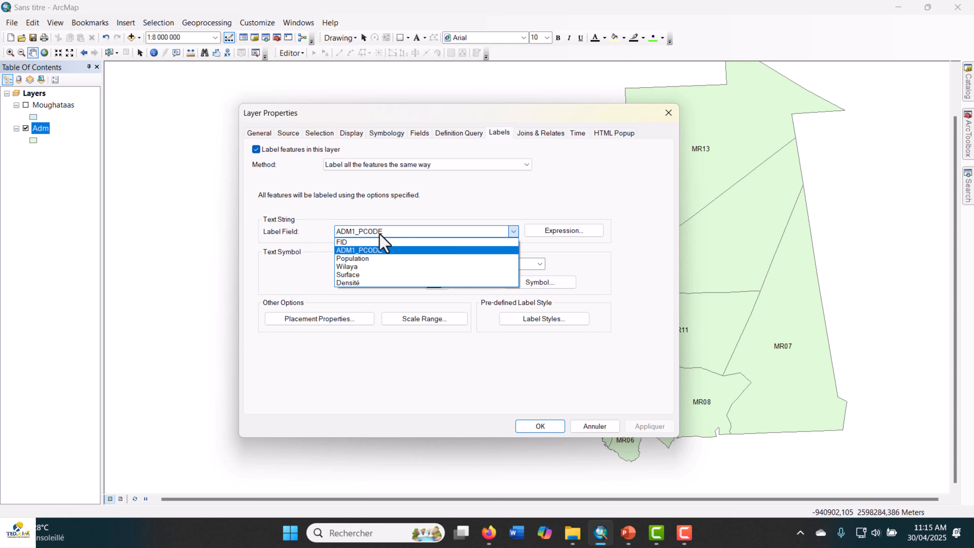
pyautogui.click(360, 266)
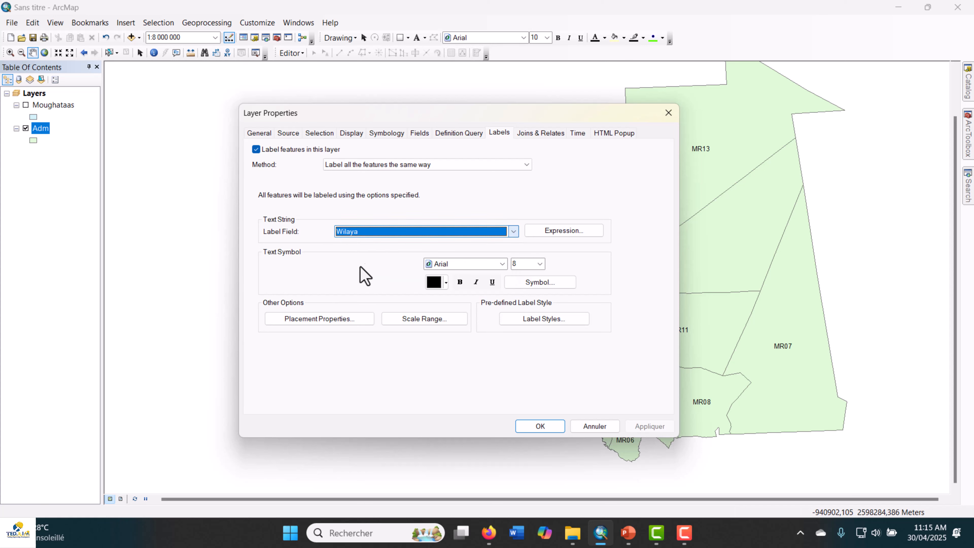
# Format the Adm layer's labels as bold 12-point text and apply them to the map
pyautogui.click(460, 282)
pyautogui.click(540, 263)
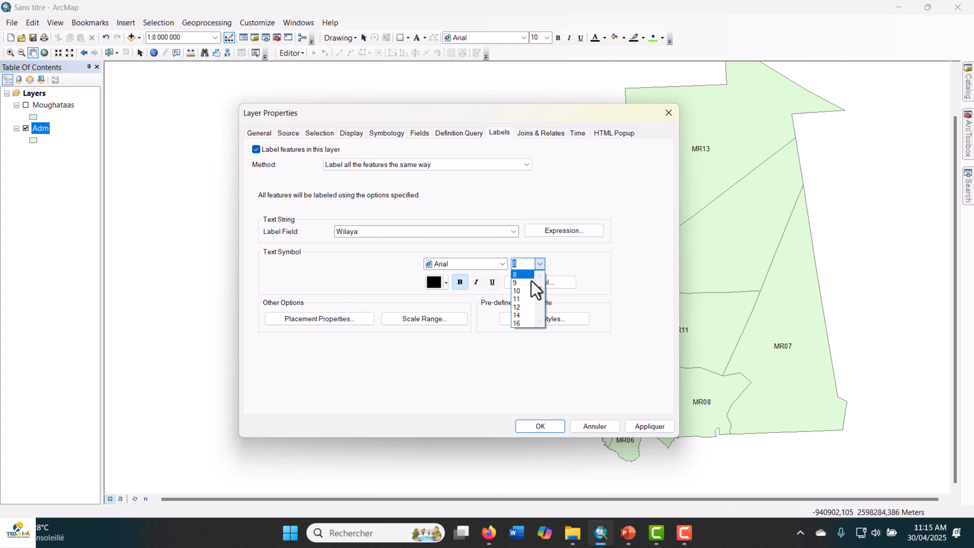
pyautogui.click(522, 307)
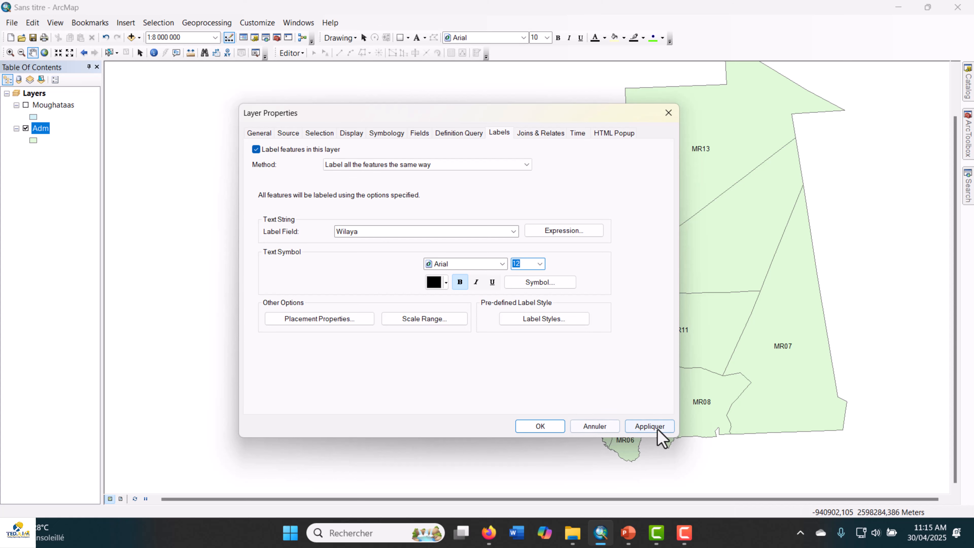
pyautogui.click(650, 426)
pyautogui.moveTo(631, 107); pyautogui.dragTo(226, 84)
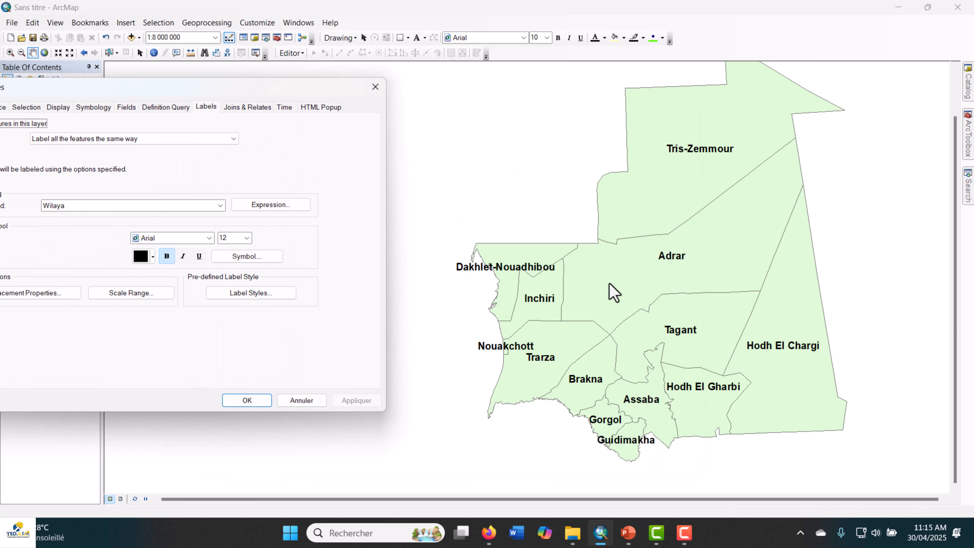
pyautogui.click(261, 401)
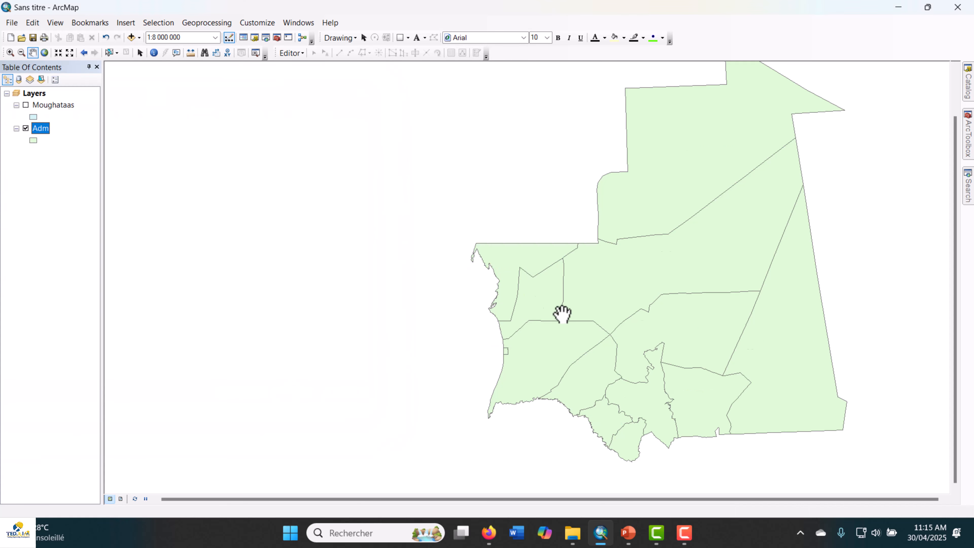
# Symbolize the Adm layer by quantities with graduated colors, using Densité as the value field
pyautogui.scroll(2, 676, 334)
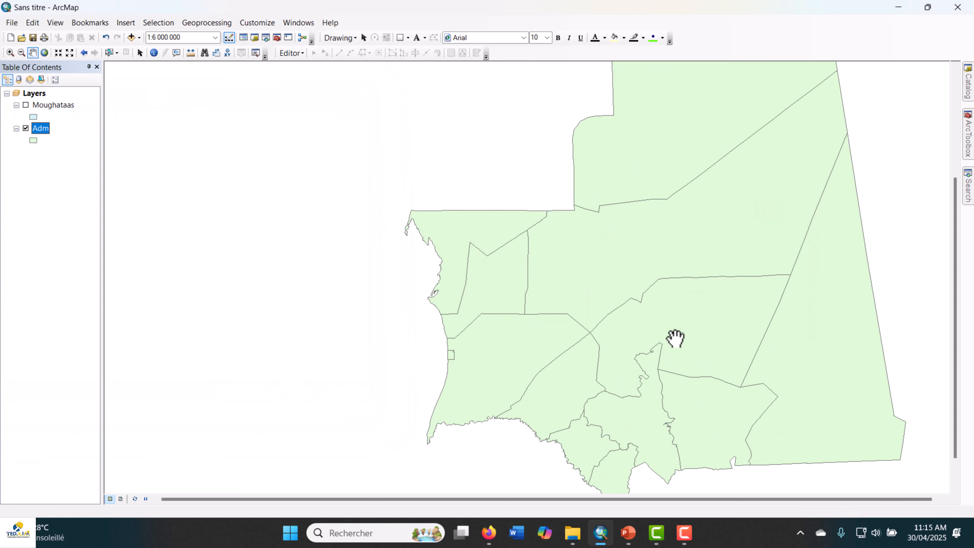
pyautogui.moveTo(685, 330); pyautogui.dragTo(537, 318)
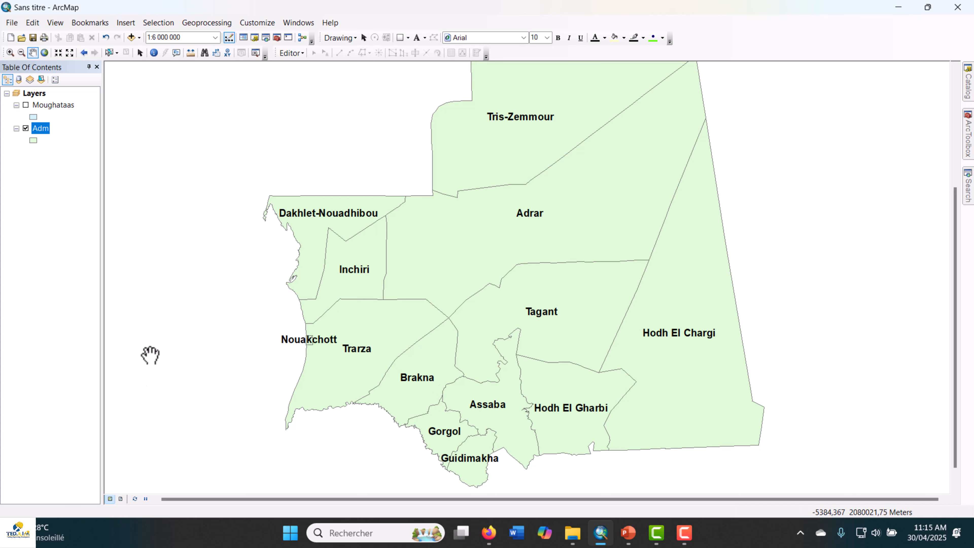
pyautogui.moveTo(398, 249); pyautogui.dragTo(400, 271)
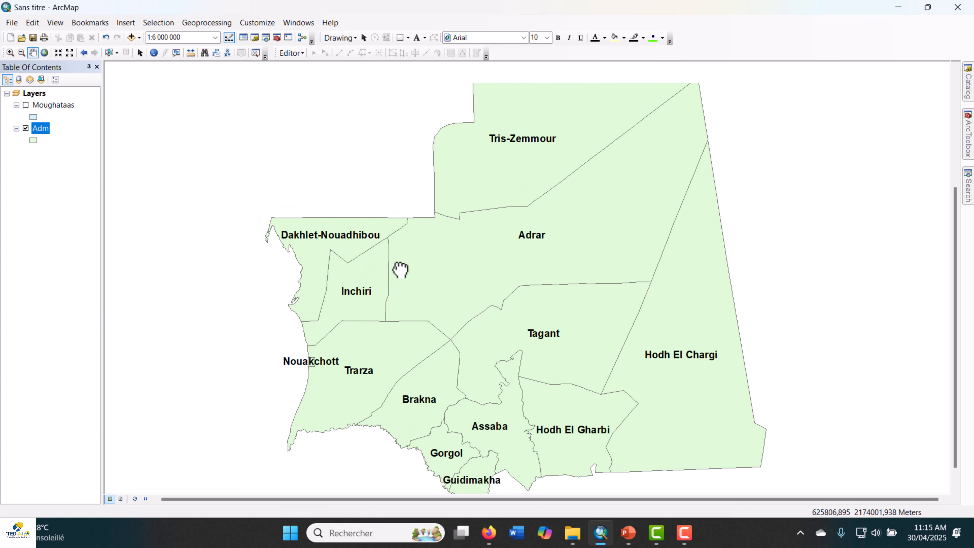
pyautogui.scroll(1, 494, 287)
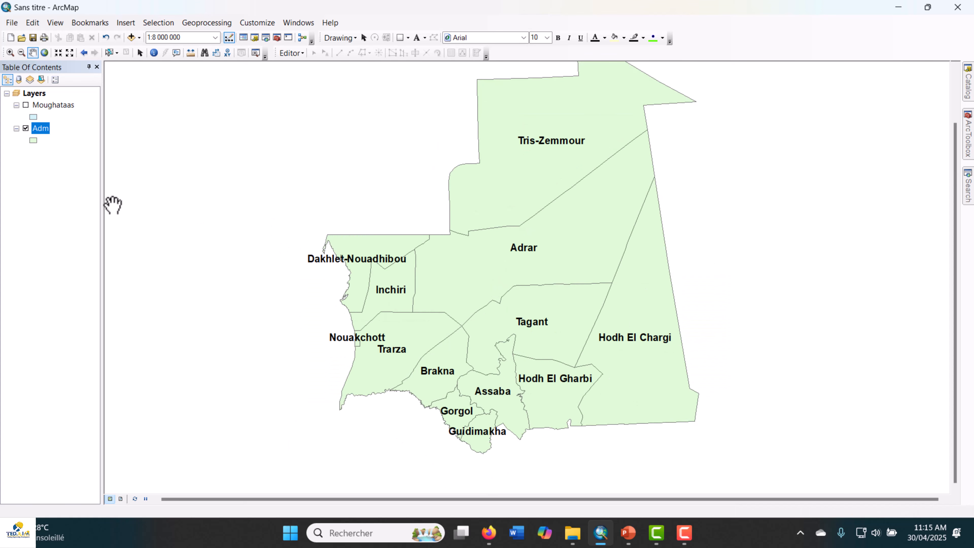
pyautogui.rightClick(42, 132)
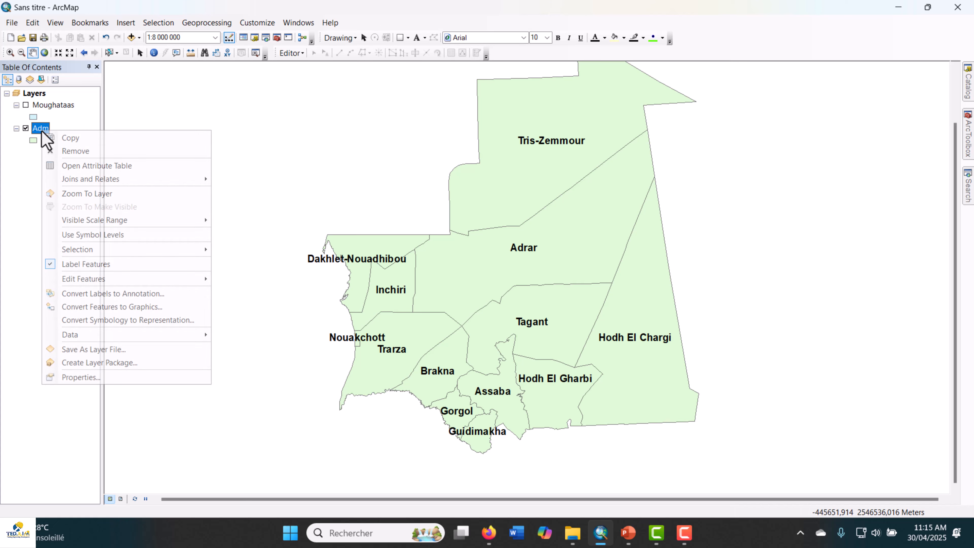
pyautogui.click(77, 378)
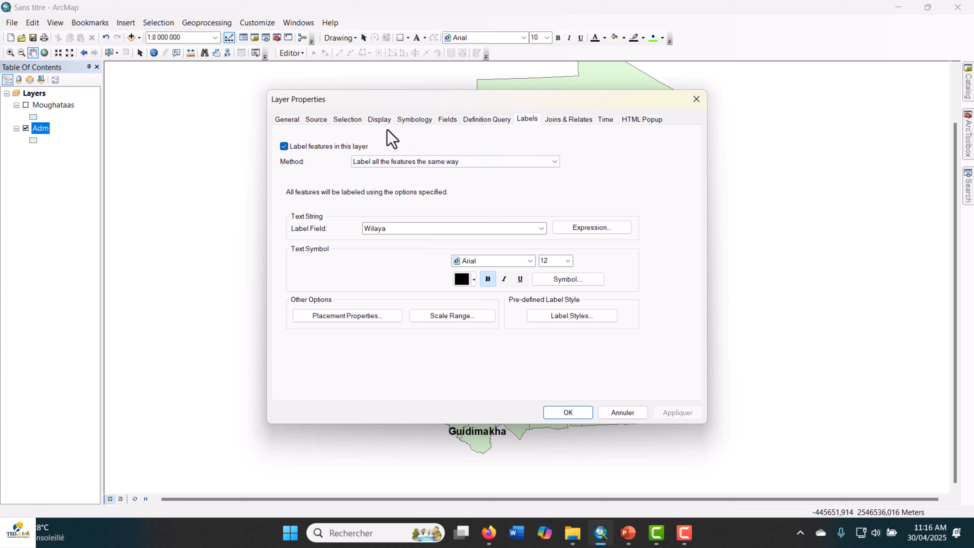
pyautogui.click(414, 119)
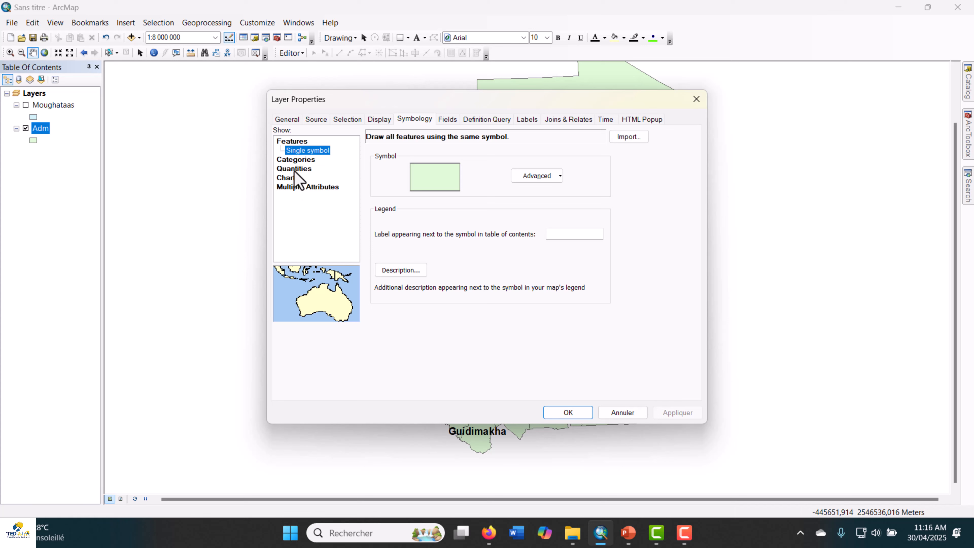
pyautogui.click(303, 169)
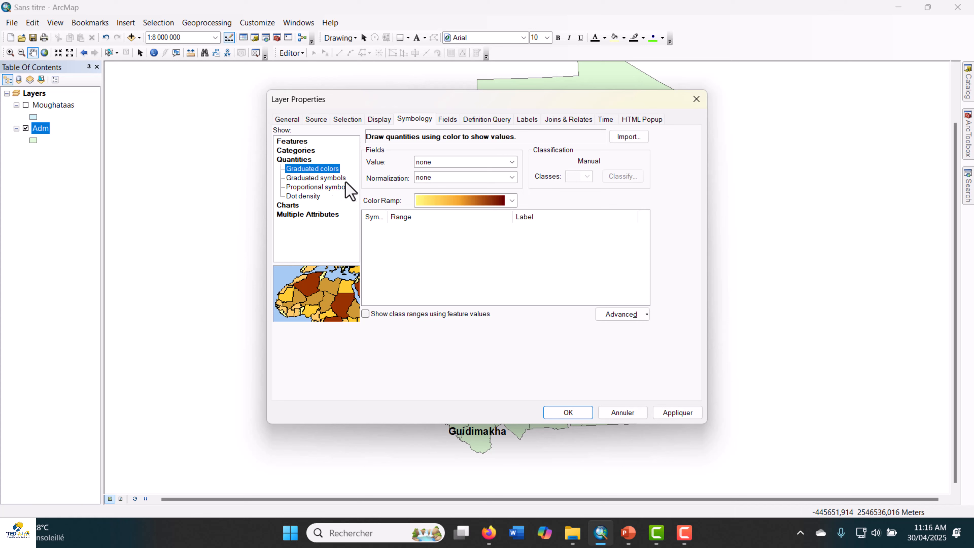
pyautogui.click(458, 166)
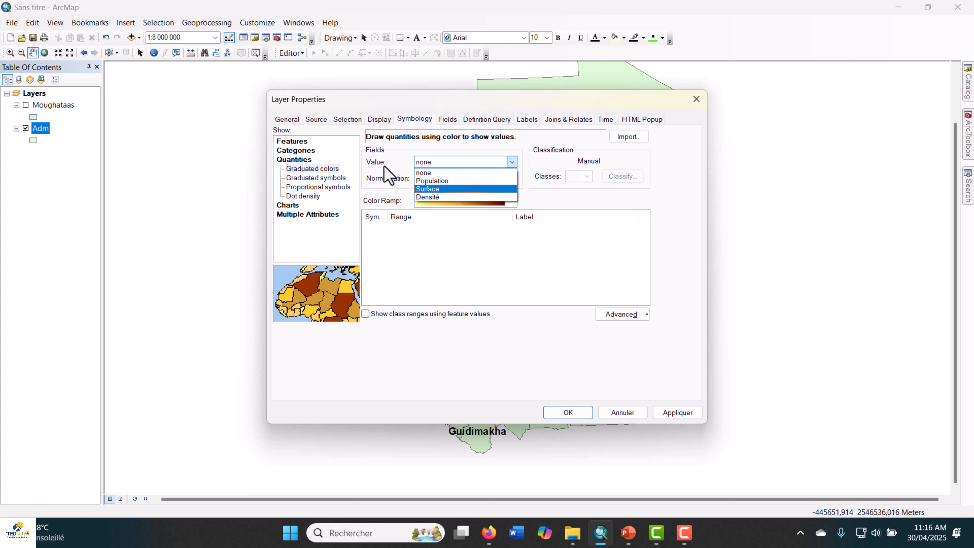
pyautogui.click(435, 197)
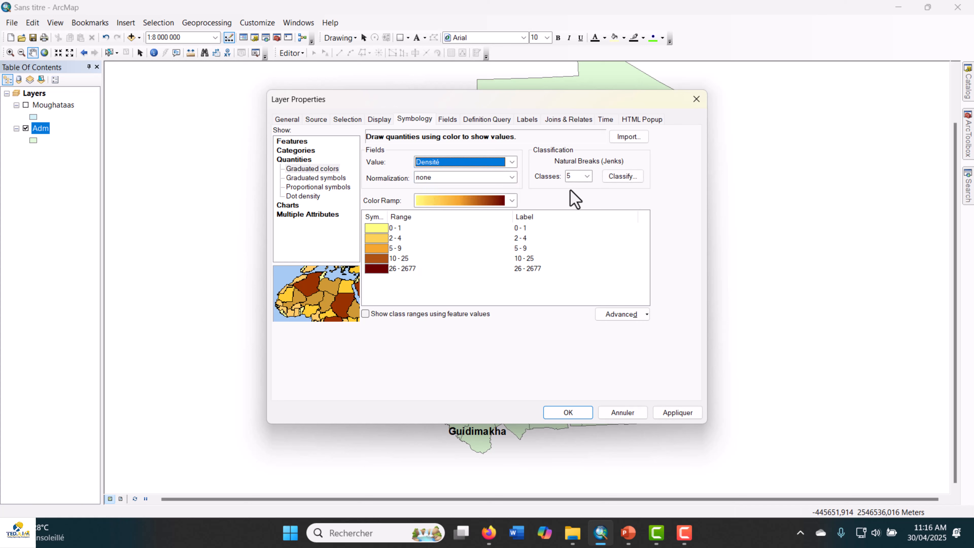
# Set the number of Densité classes to 4 in the graduated colors symbology
pyautogui.click(587, 176)
pyautogui.scroll(1, 572, 203)
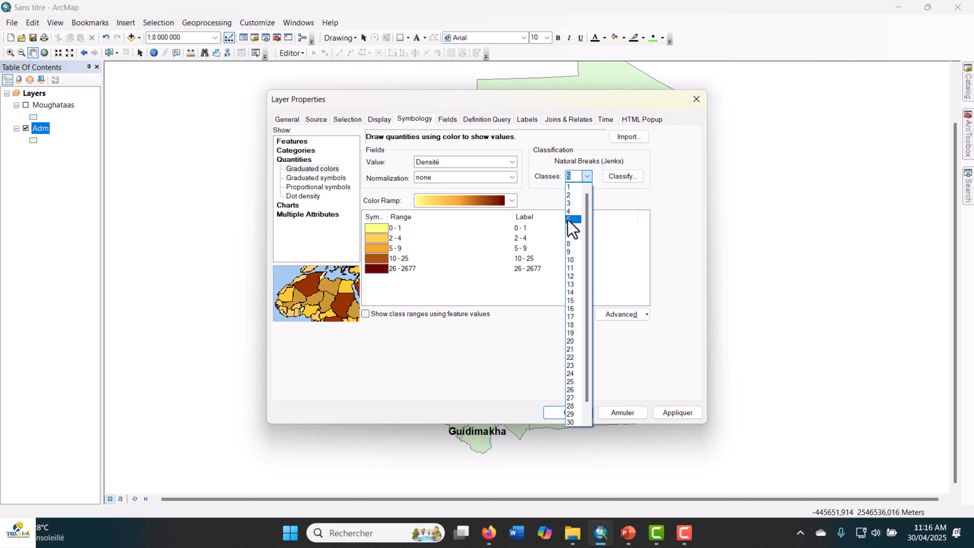
pyautogui.click(571, 211)
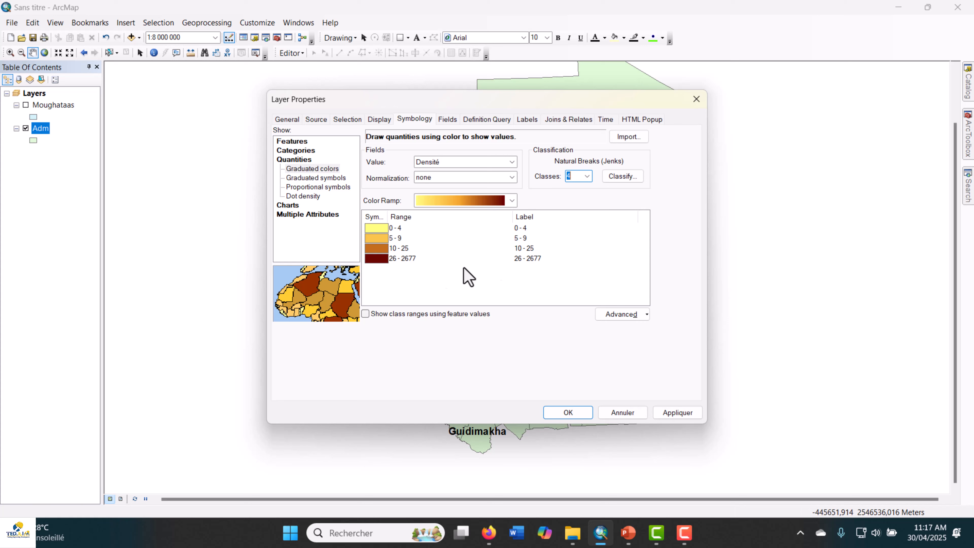
# Try a division of the Densité values into 3 classes
pyautogui.click(588, 179)
pyautogui.click(587, 179)
pyautogui.click(588, 178)
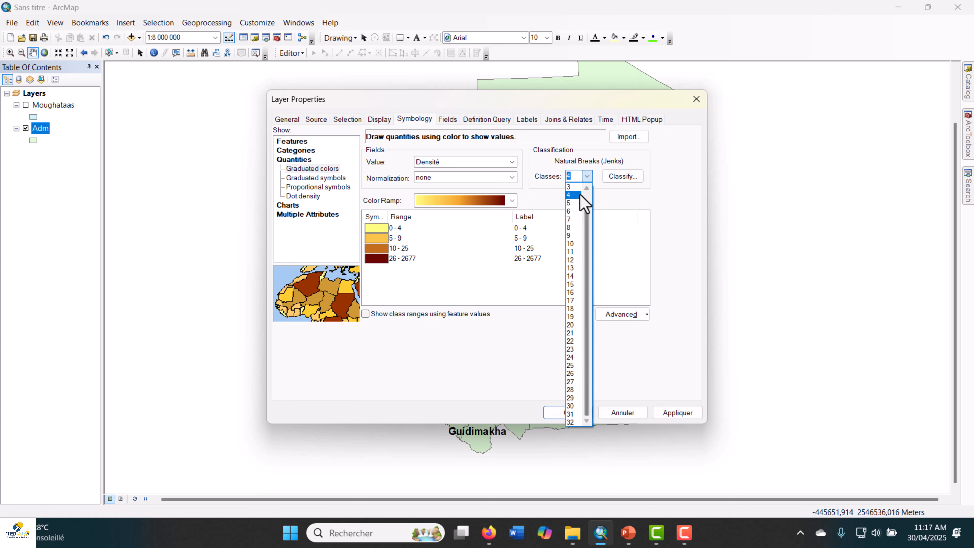
pyautogui.click(569, 187)
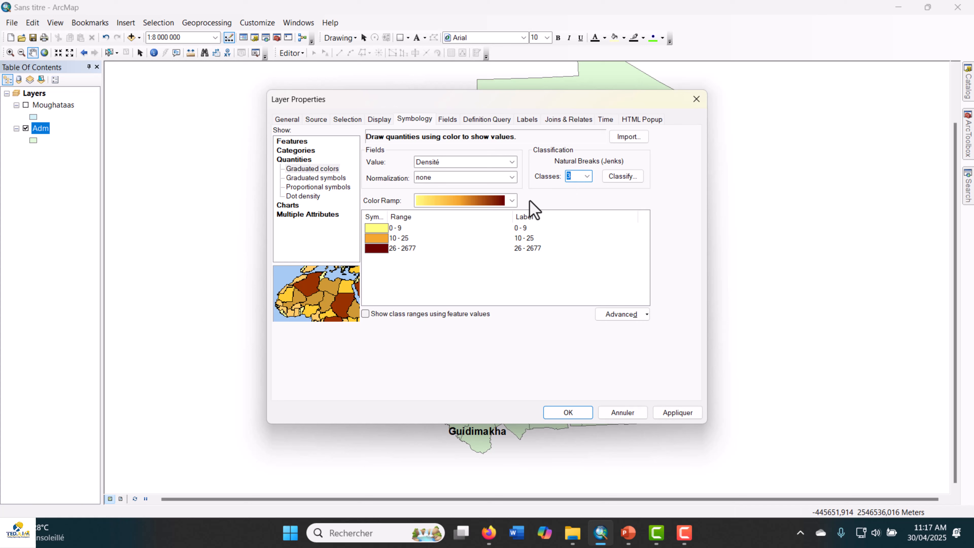
# Return the Densité classification to 4 classes and apply the symbology to the Adm layer
pyautogui.click(587, 176)
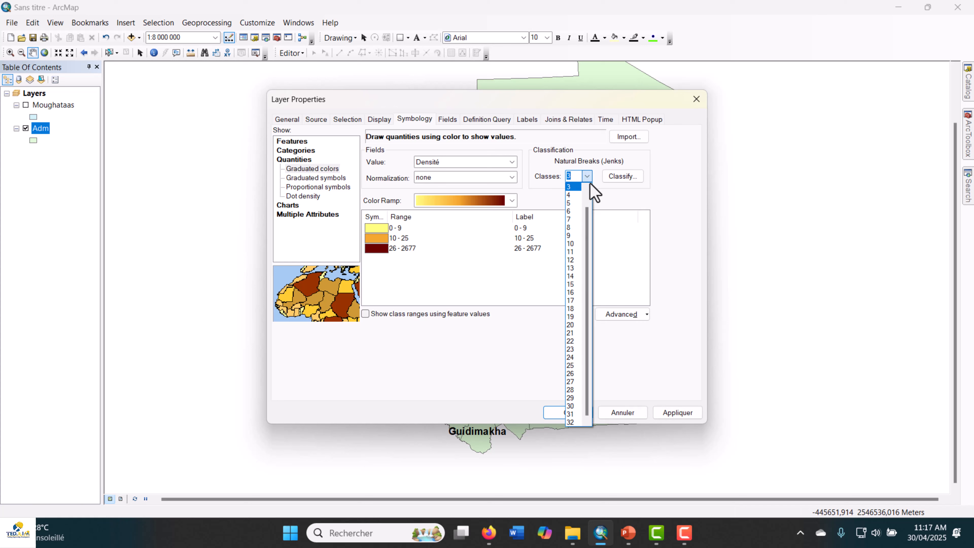
pyautogui.click(574, 195)
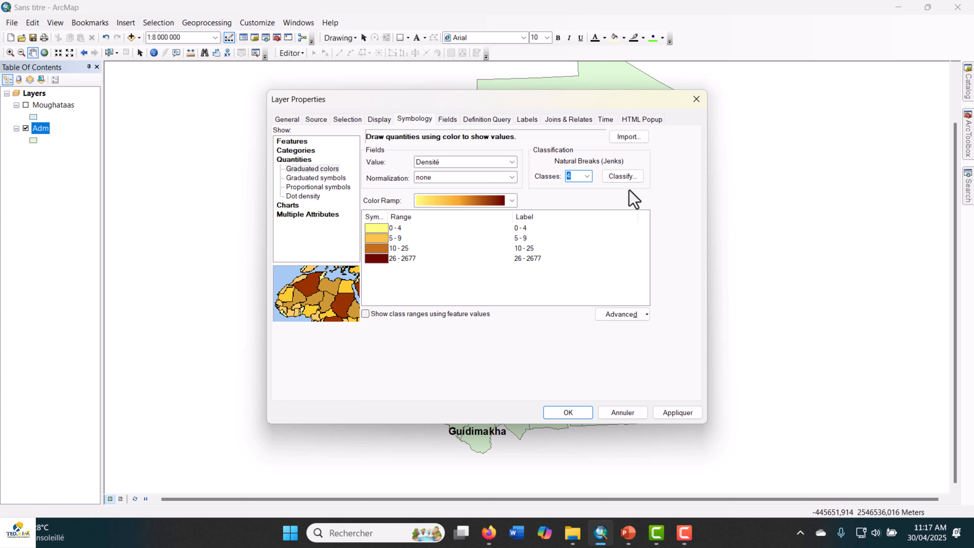
pyautogui.click(671, 413)
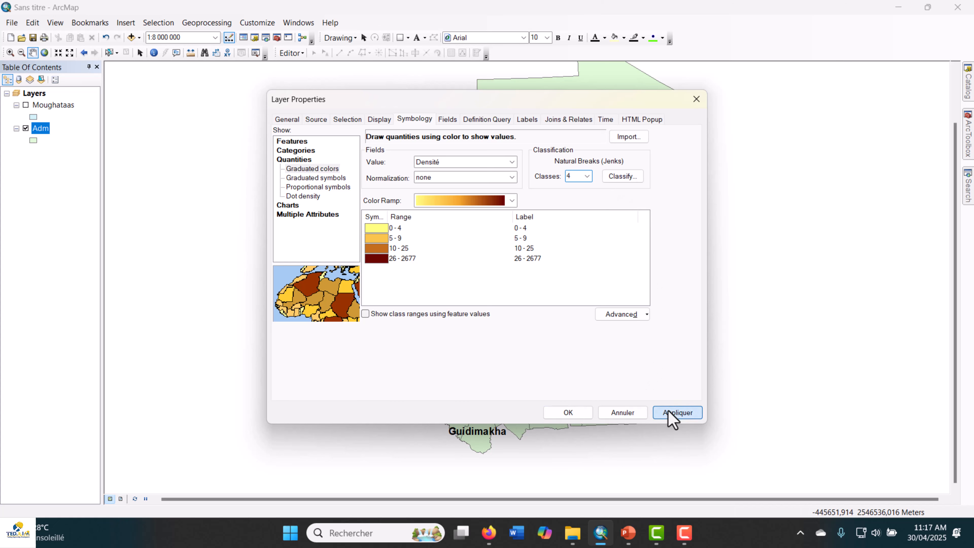
pyautogui.click(562, 416)
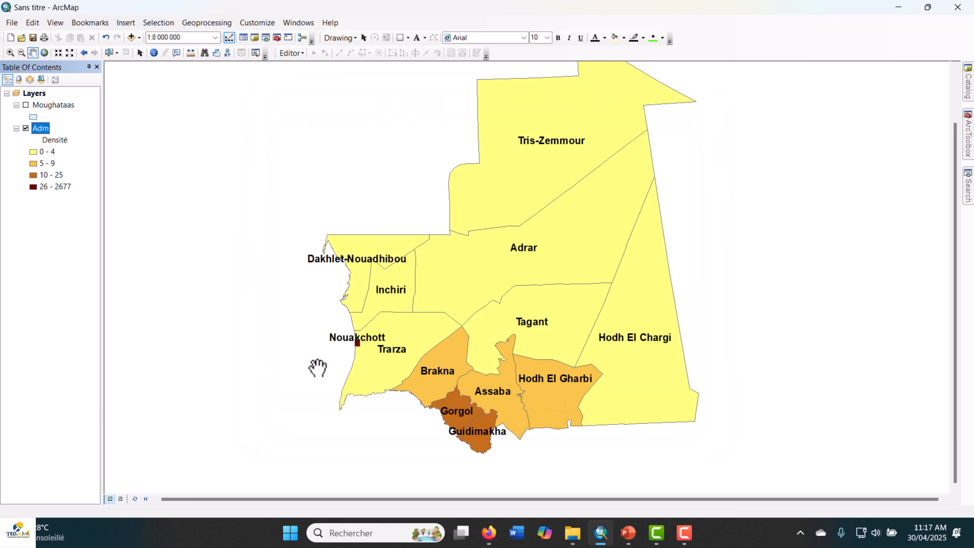
# Examine the density colors of the labelled regions on the map, looking closely at Nouakchott
pyautogui.moveTo(526, 346); pyautogui.dragTo(490, 352)
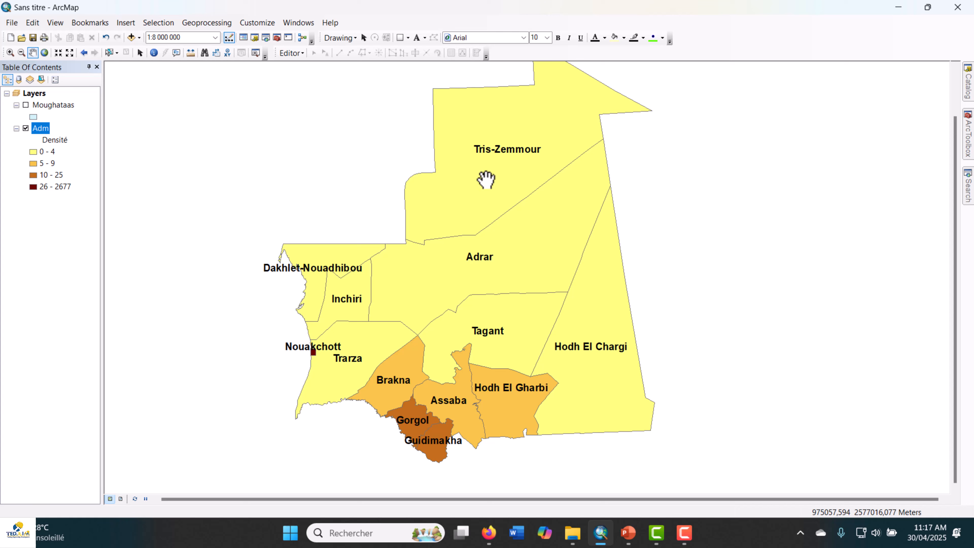
pyautogui.scroll(2, 518, 357)
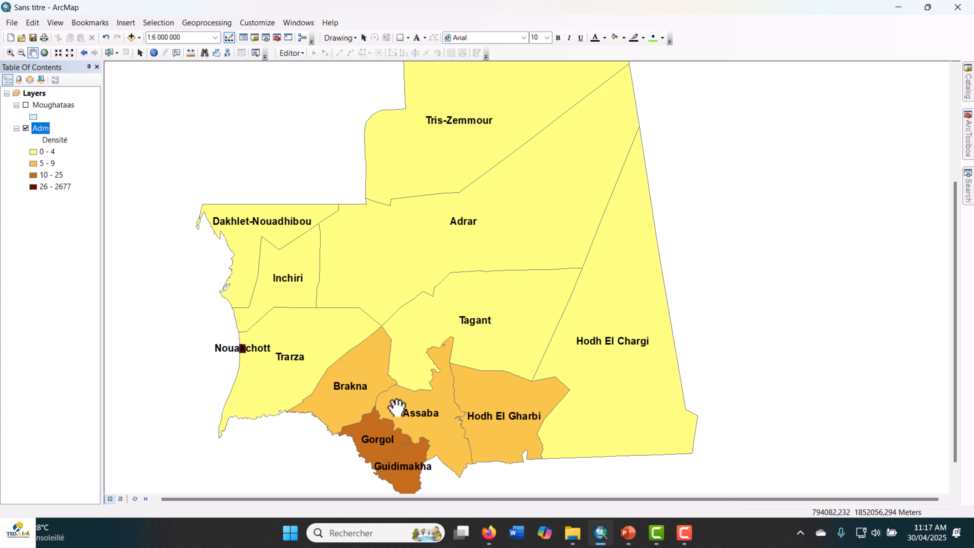
pyautogui.scroll(-5, 249, 347)
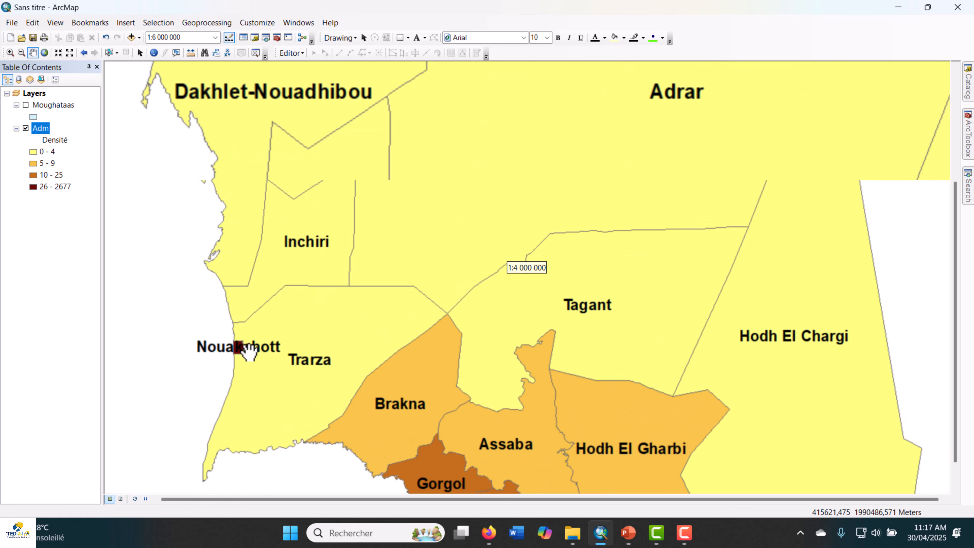
pyautogui.scroll(-2, 250, 348)
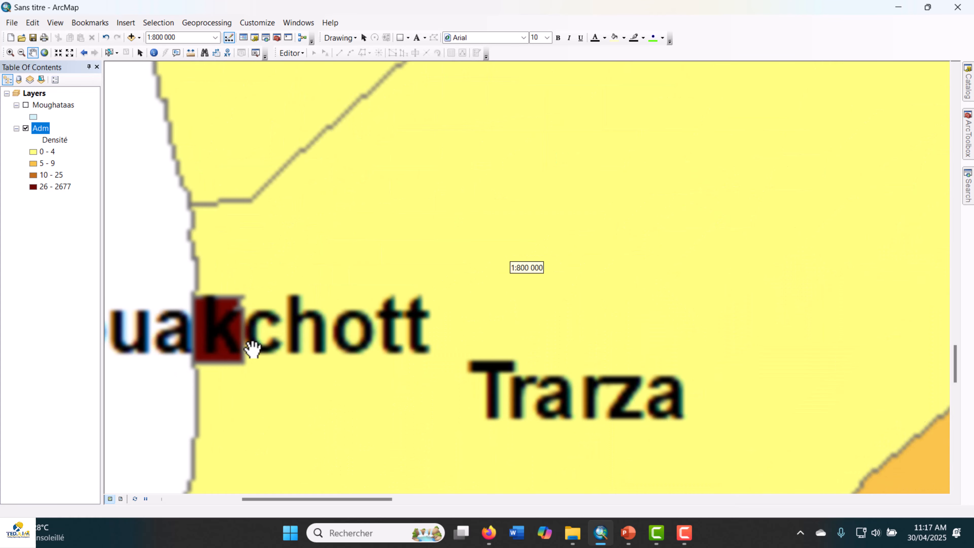
pyautogui.scroll(4, 227, 338)
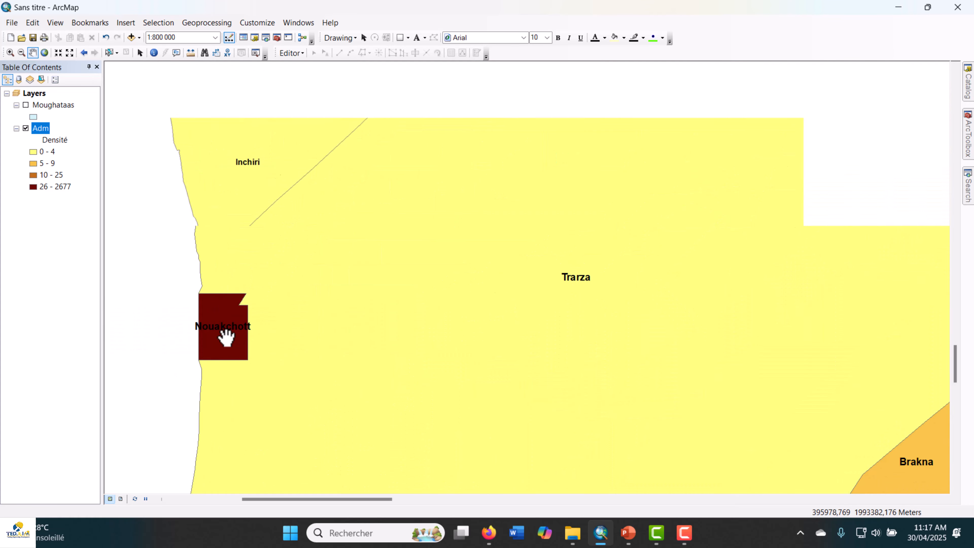
pyautogui.scroll(4, 324, 374)
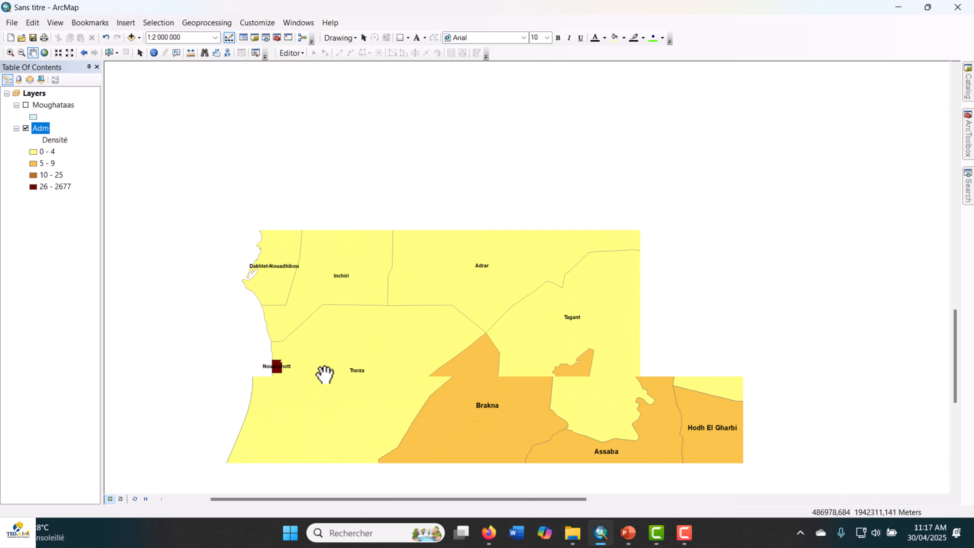
# Bring the whole density map of Mauritania into view and switch from data view to layout view
pyautogui.moveTo(377, 399); pyautogui.dragTo(321, 327)
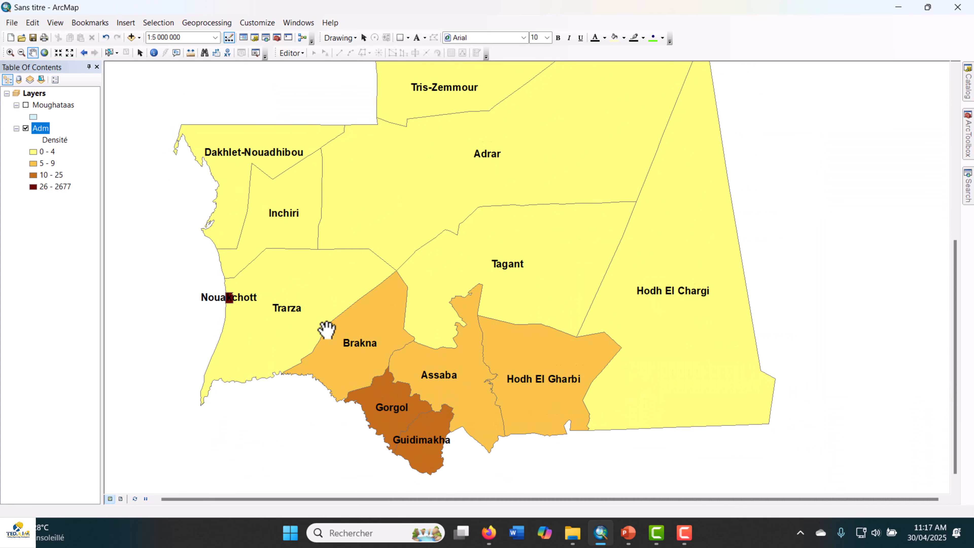
pyautogui.moveTo(383, 318); pyautogui.dragTo(386, 337)
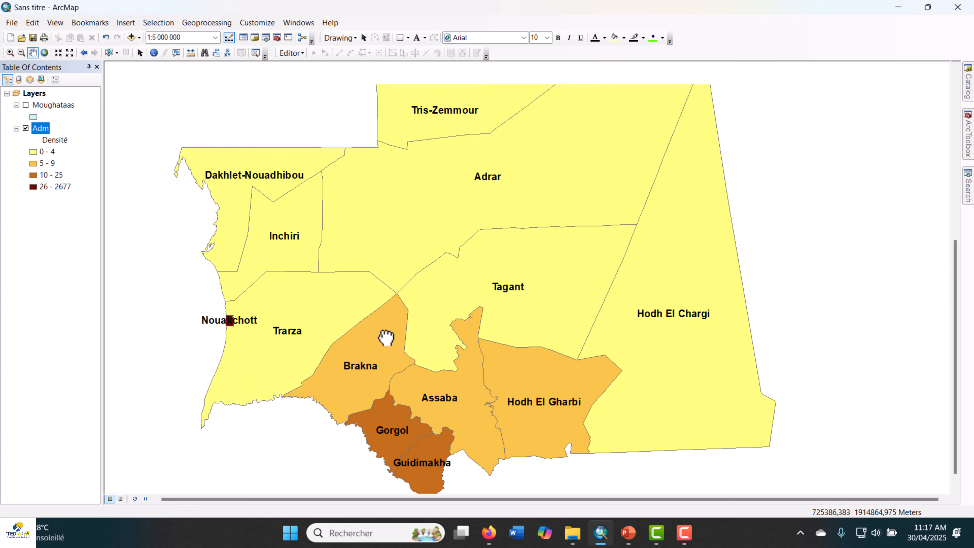
pyautogui.scroll(3, 458, 361)
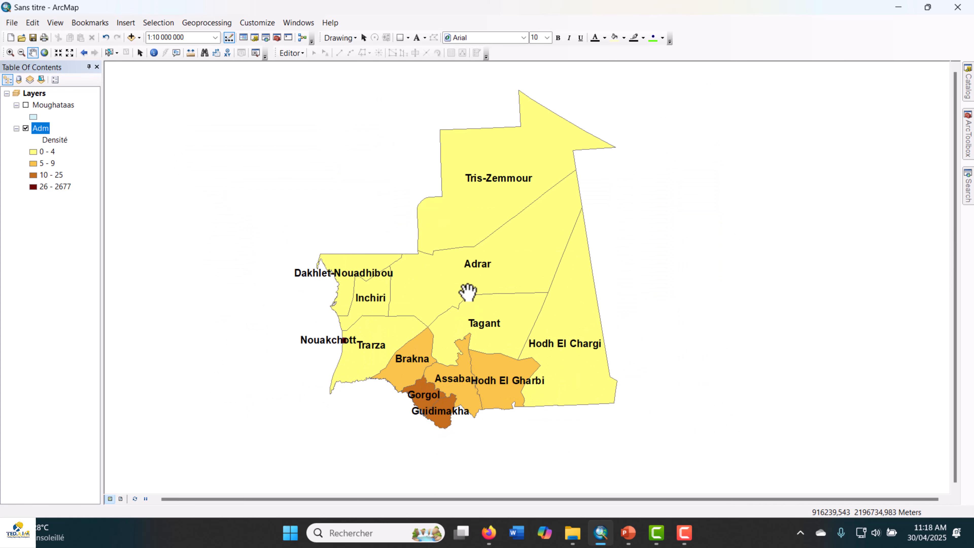
pyautogui.moveTo(480, 279); pyautogui.dragTo(464, 291)
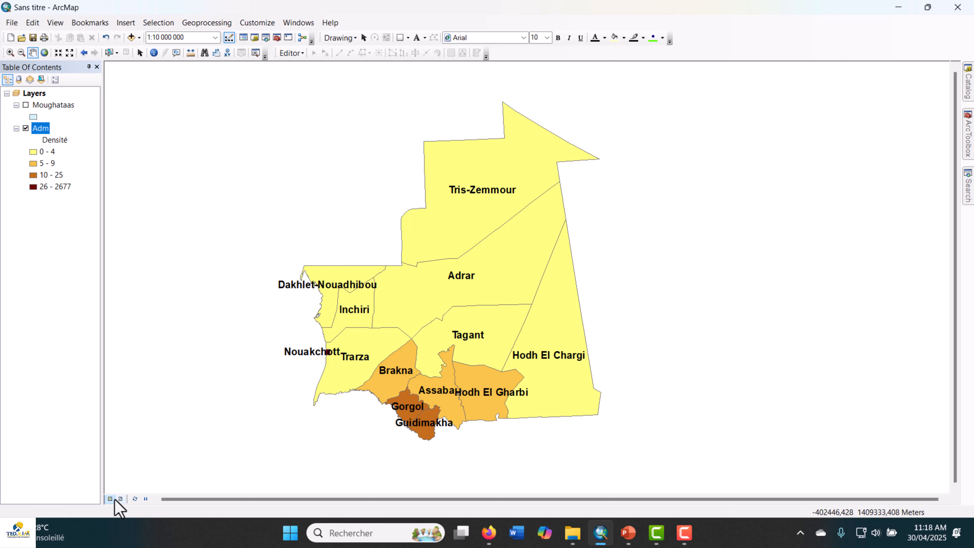
pyautogui.click(122, 500)
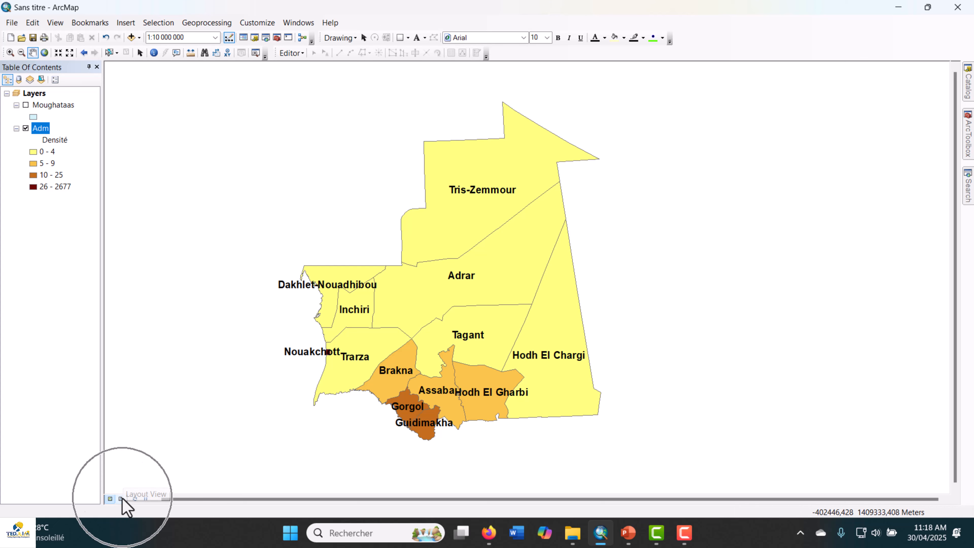
pyautogui.click(122, 500)
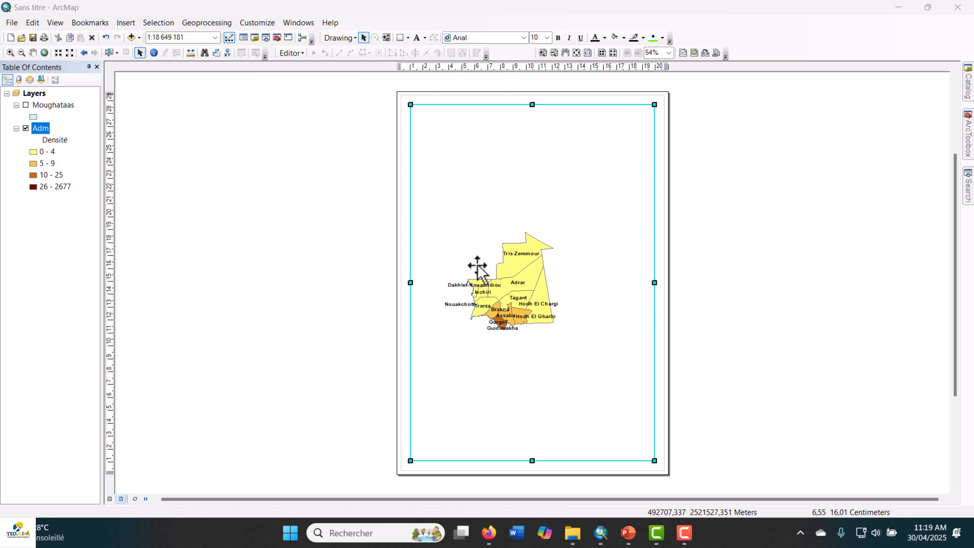
# Set up the layout page as A4 in portrait orientation, using the printer paper settings
pyautogui.click(12, 23)
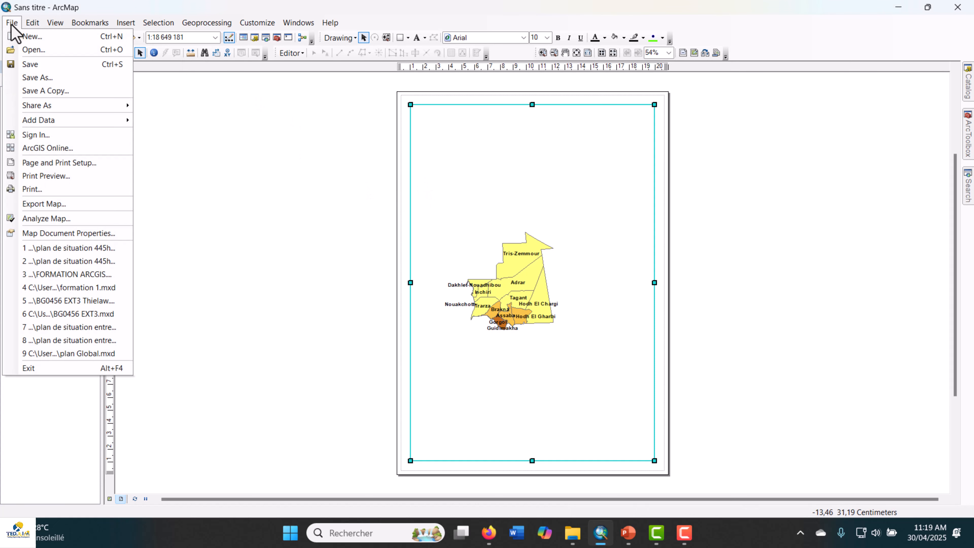
pyautogui.click(55, 163)
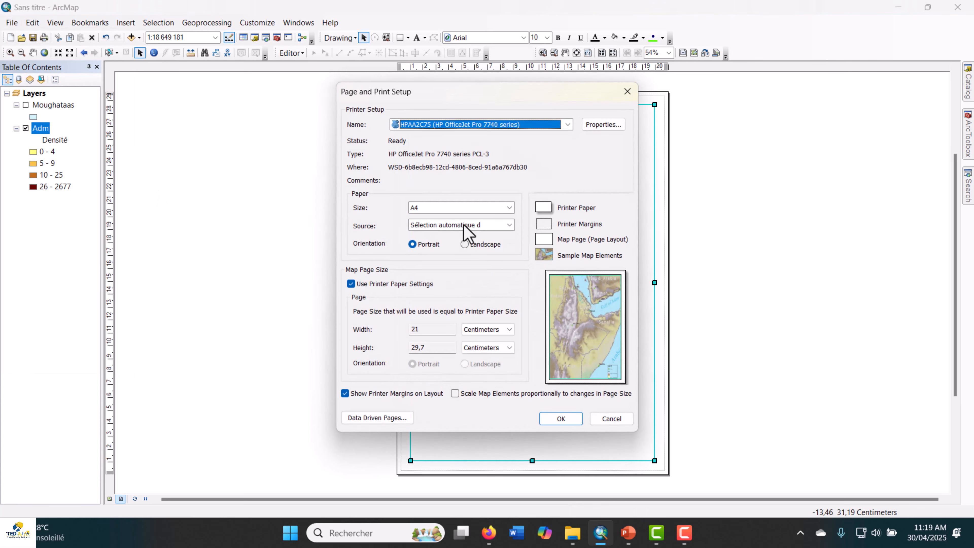
pyautogui.click(463, 211)
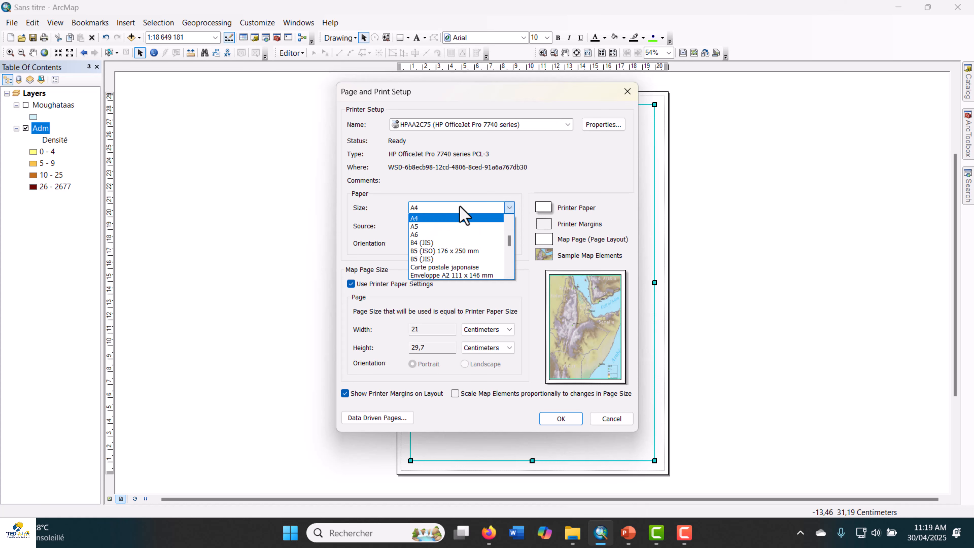
pyautogui.scroll(1, 436, 231)
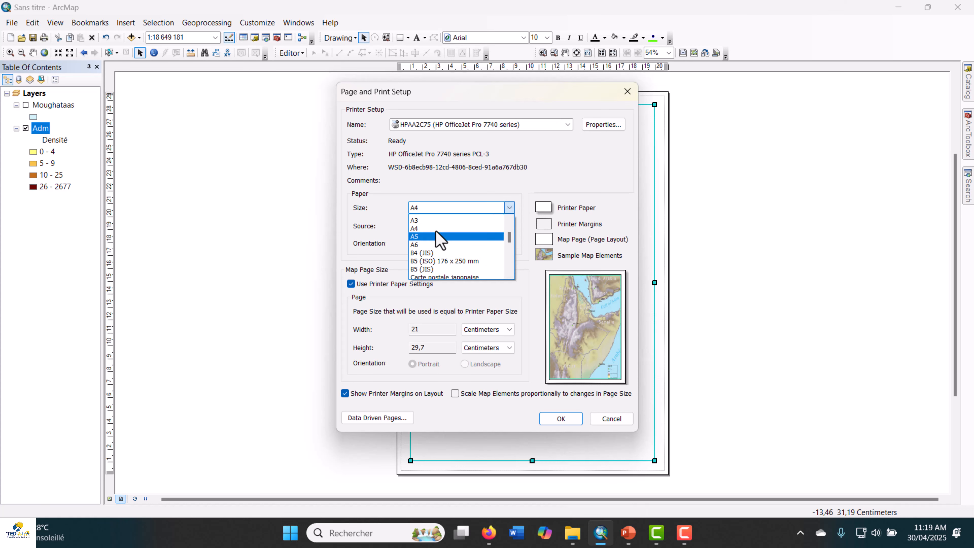
pyautogui.click(506, 174)
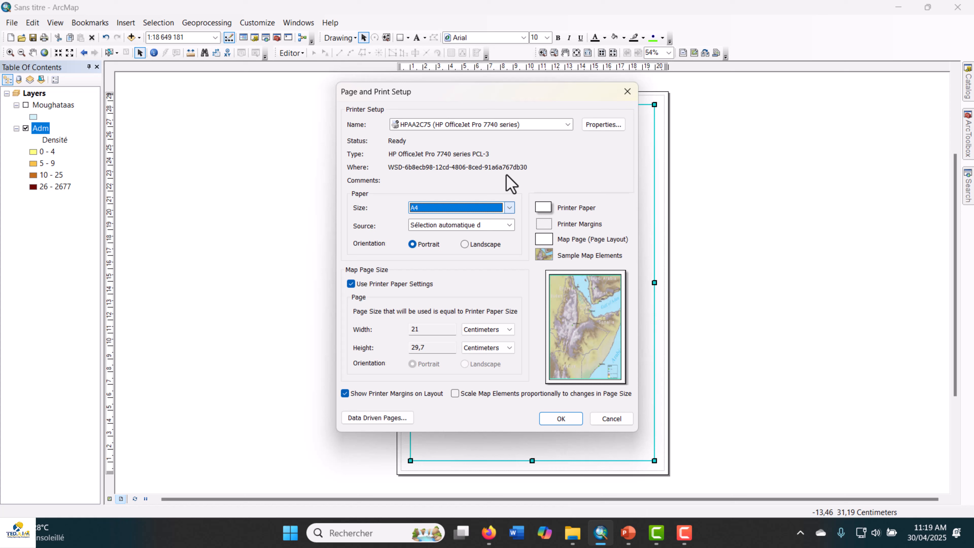
pyautogui.click(482, 227)
pyautogui.click(478, 226)
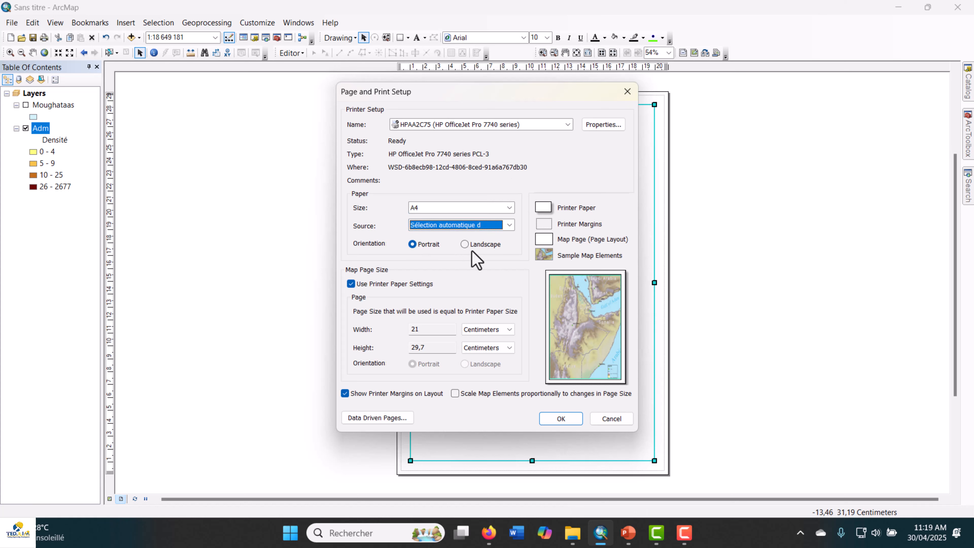
pyautogui.click(465, 245)
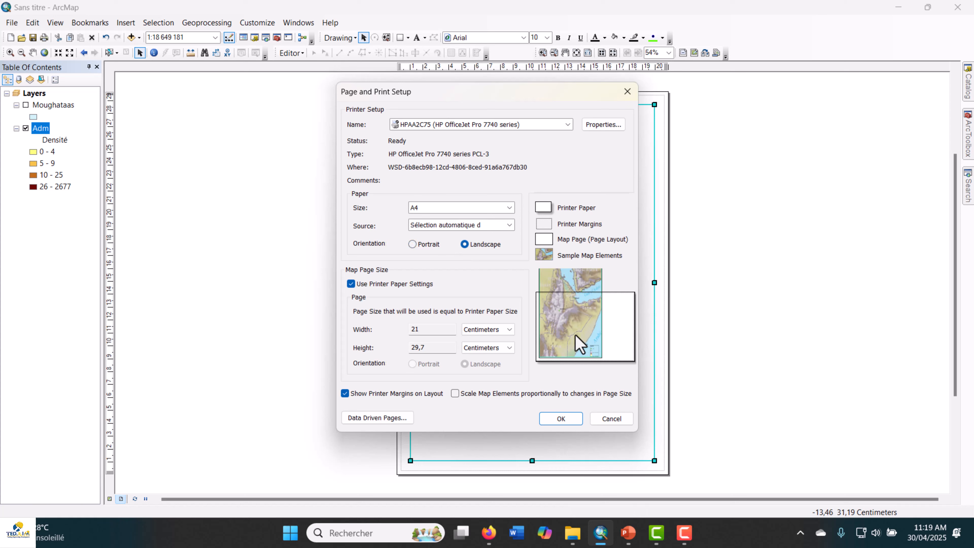
pyautogui.click(419, 248)
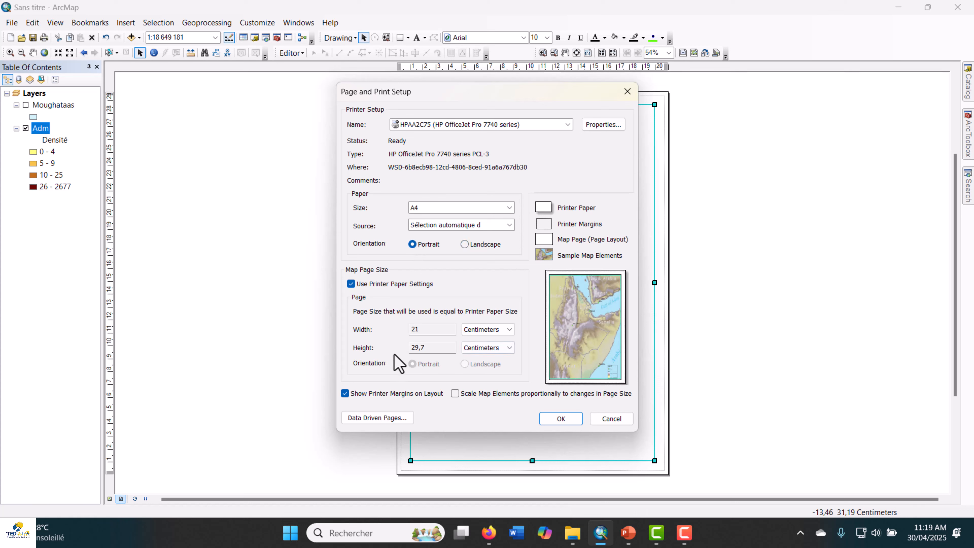
pyautogui.click(576, 420)
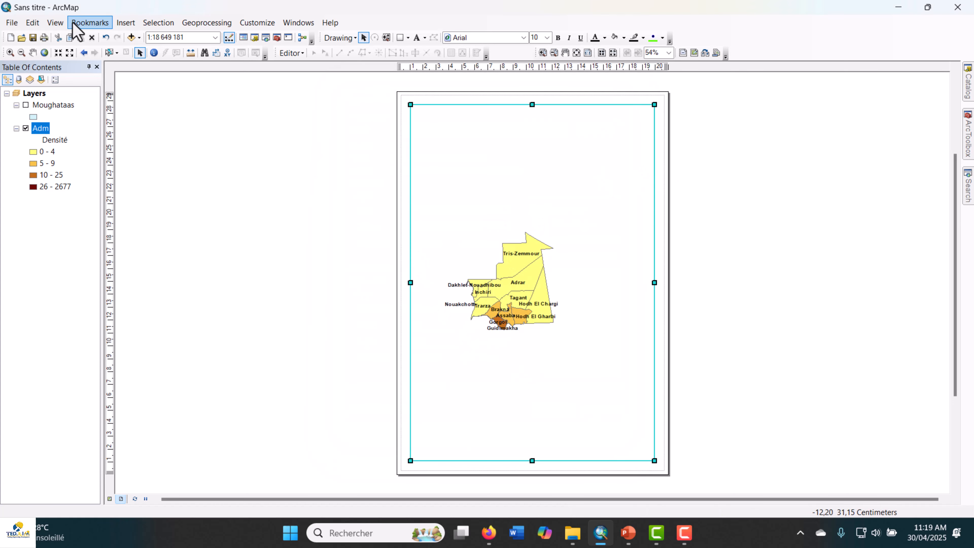
# Enlarge and reposition the country inside the layout's data frame, to a scale of about 1:7 152 000
pyautogui.click(10, 52)
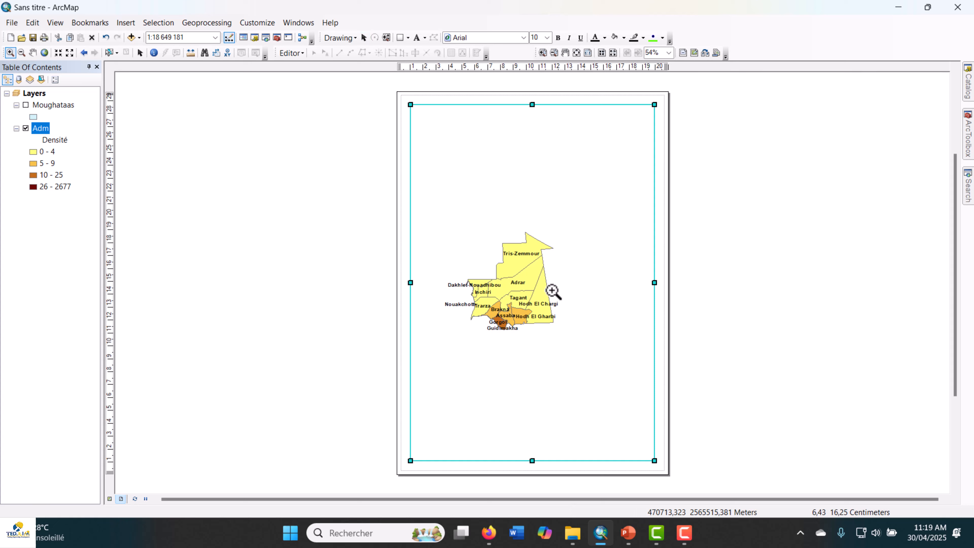
pyautogui.moveTo(458, 192); pyautogui.dragTo(560, 330)
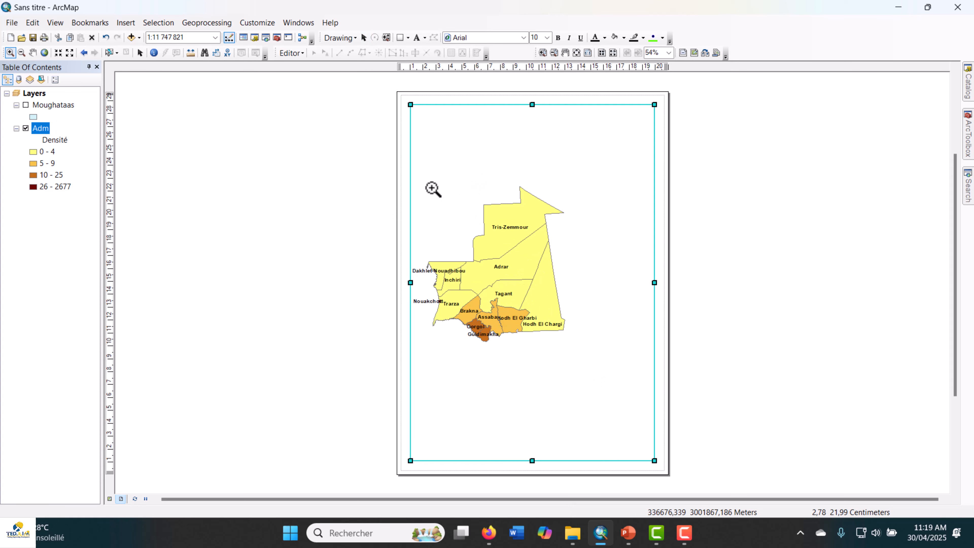
pyautogui.moveTo(426, 153); pyautogui.dragTo(606, 394)
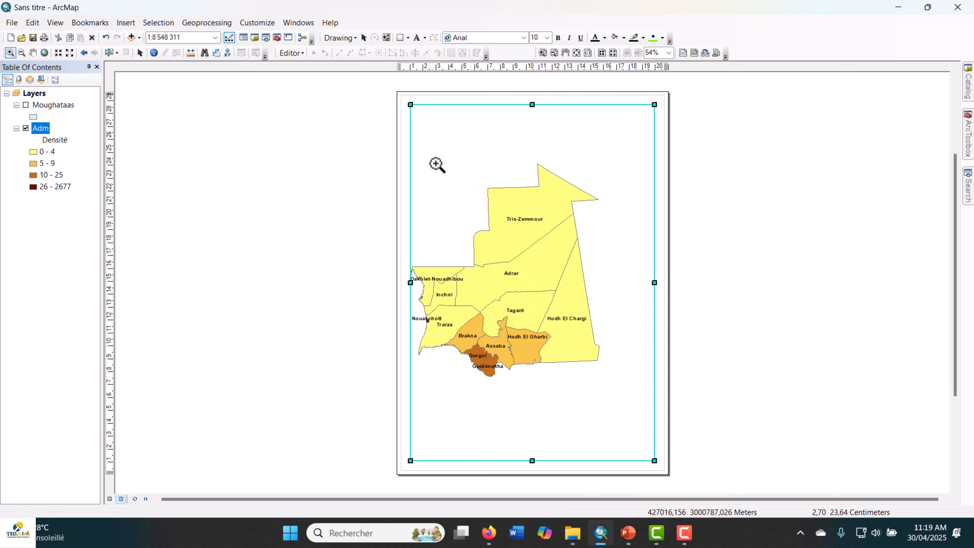
pyautogui.moveTo(436, 162); pyautogui.dragTo(657, 425)
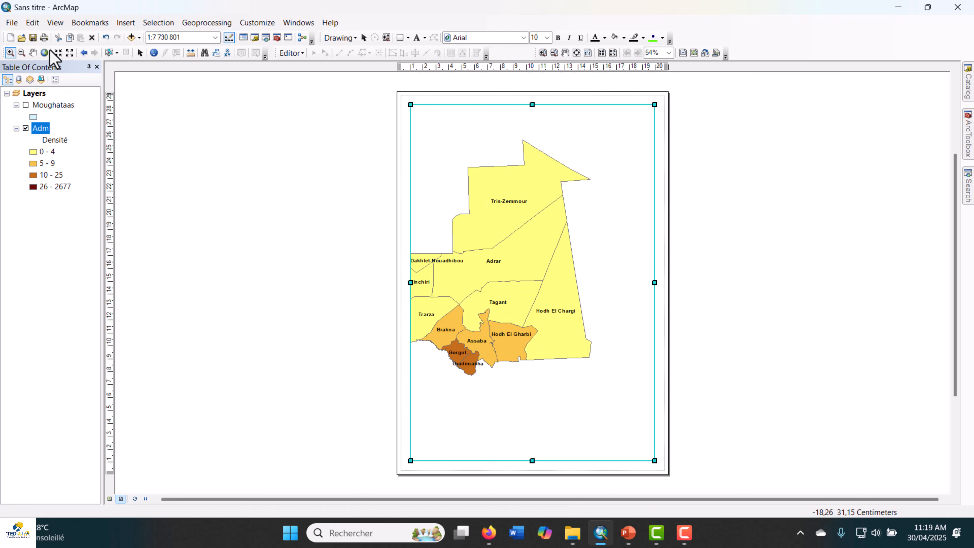
pyautogui.moveTo(473, 251); pyautogui.dragTo(485, 317)
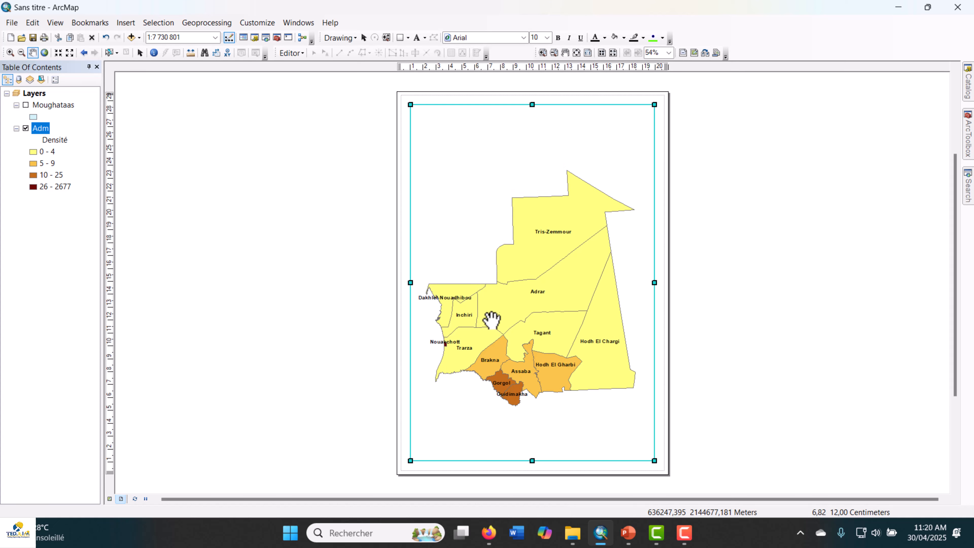
pyautogui.moveTo(551, 333)
pyautogui.mouseDown()
pyautogui.moveTo(541, 327)
pyautogui.moveTo(543, 339)
pyautogui.mouseUp()
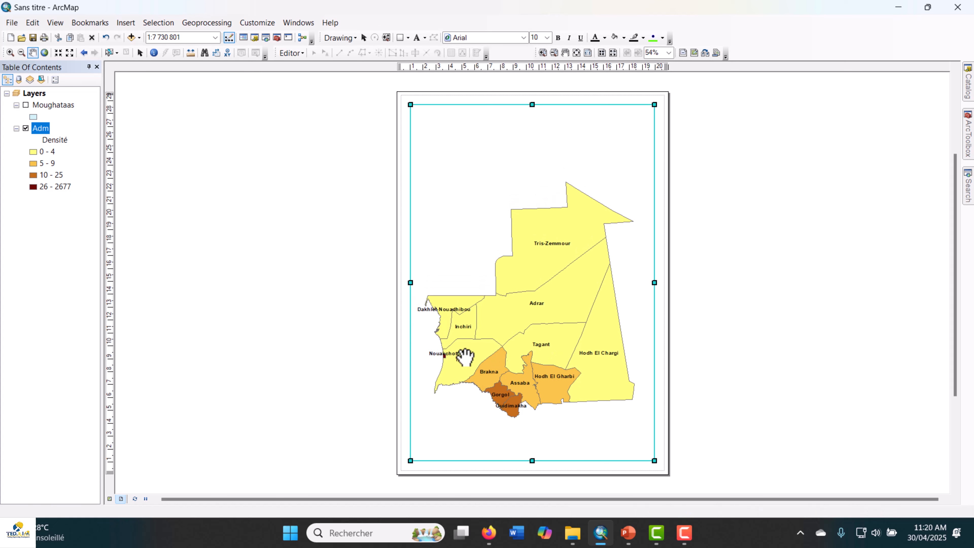
pyautogui.click(9, 53)
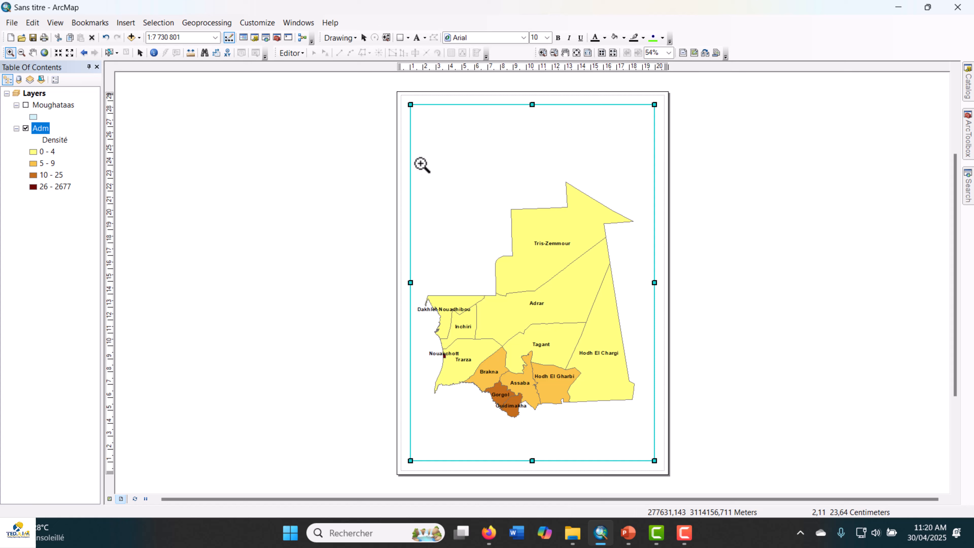
pyautogui.moveTo(419, 141); pyautogui.dragTo(646, 436)
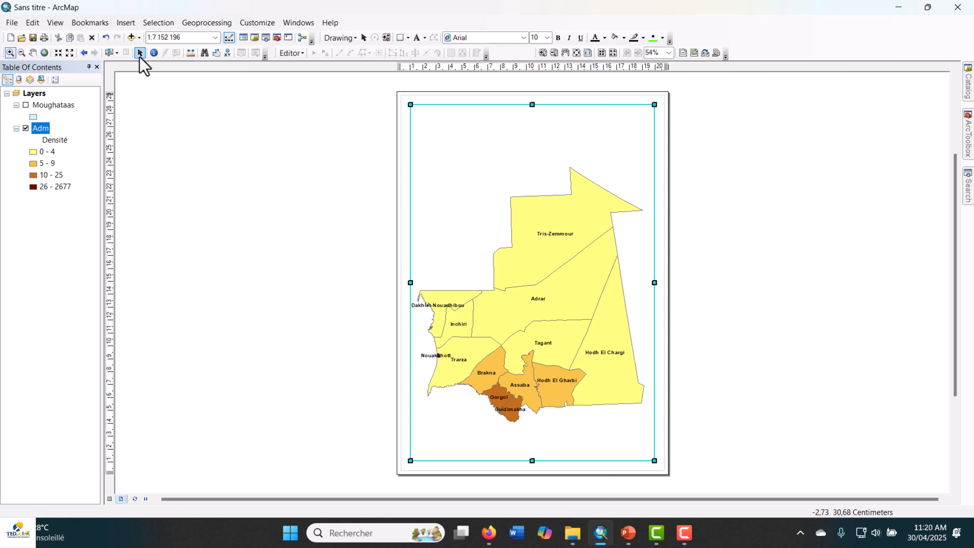
# Stretch the data frame's side and lower edges to the page margins and lower its upper edge by about 3 cm
pyautogui.click(139, 53)
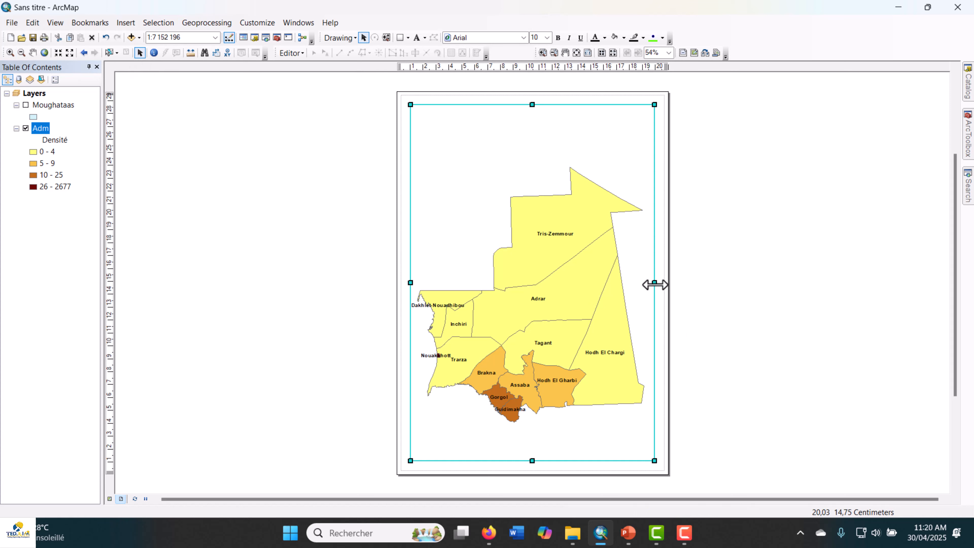
pyautogui.moveTo(655, 284)
pyautogui.mouseDown()
pyautogui.moveTo(663, 283)
pyautogui.moveTo(665, 301)
pyautogui.moveTo(663, 285)
pyautogui.mouseUp()
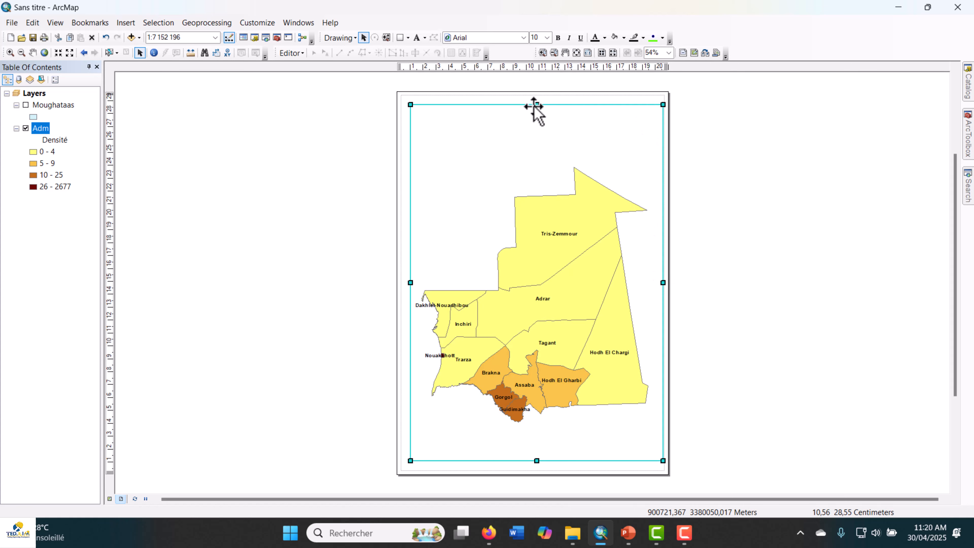
pyautogui.moveTo(537, 105); pyautogui.dragTo(537, 143)
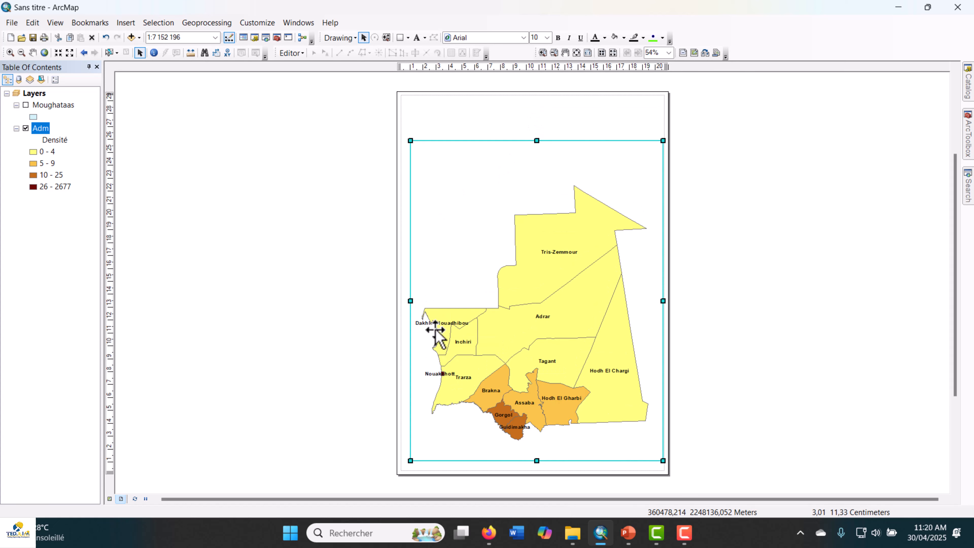
pyautogui.moveTo(411, 301); pyautogui.dragTo(402, 306)
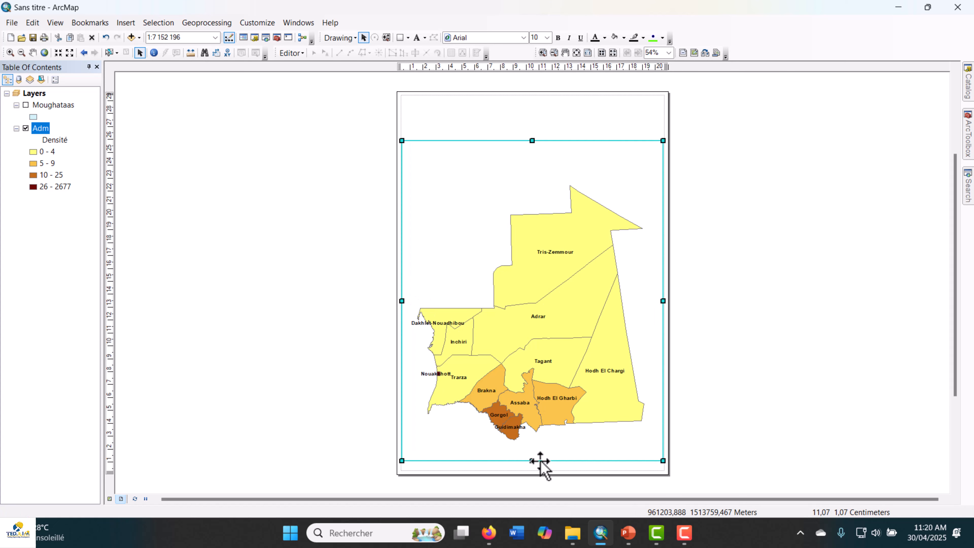
pyautogui.moveTo(533, 461); pyautogui.dragTo(531, 471)
pyautogui.moveTo(531, 470); pyautogui.dragTo(532, 469)
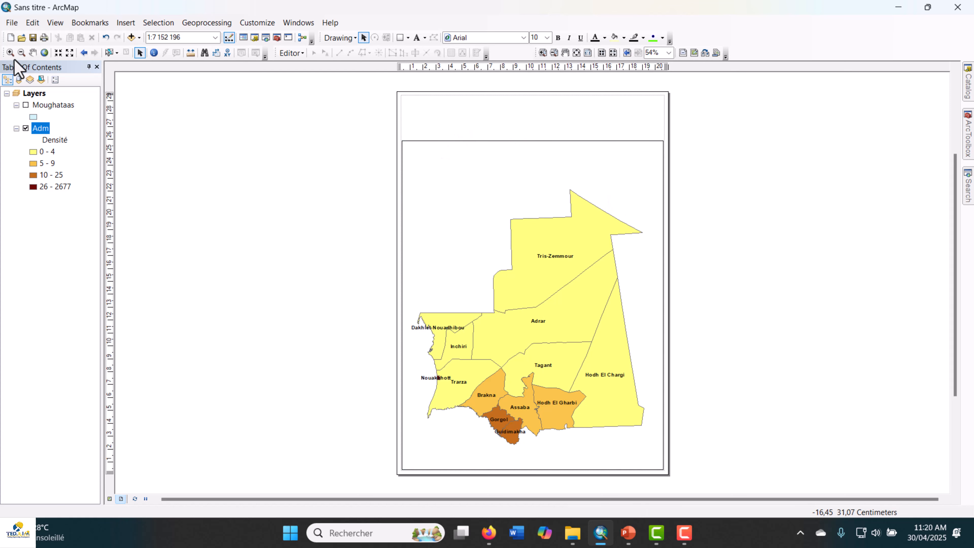
# Enlarge the map to about 1:6 465 500 and centre it so the country fills the resized data frame
pyautogui.click(10, 53)
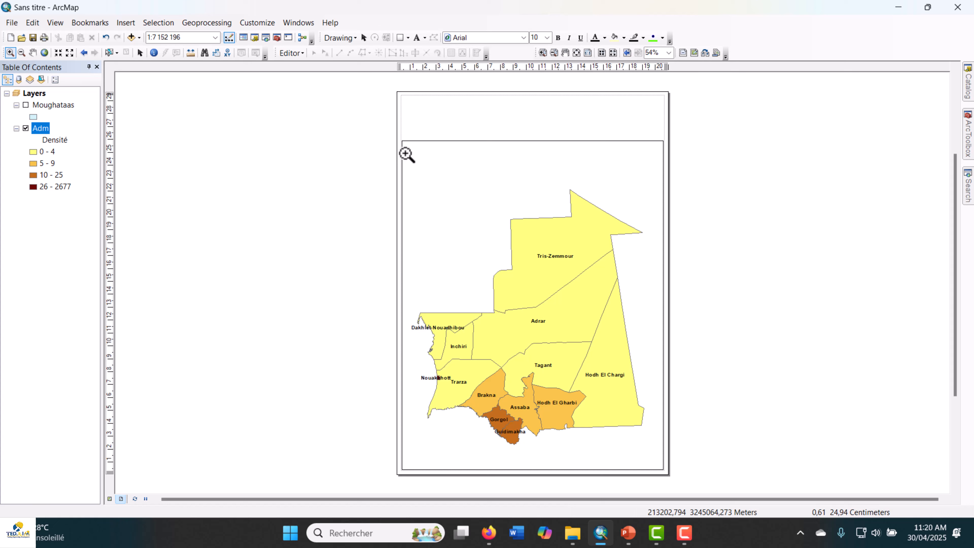
pyautogui.moveTo(406, 153); pyautogui.dragTo(654, 462)
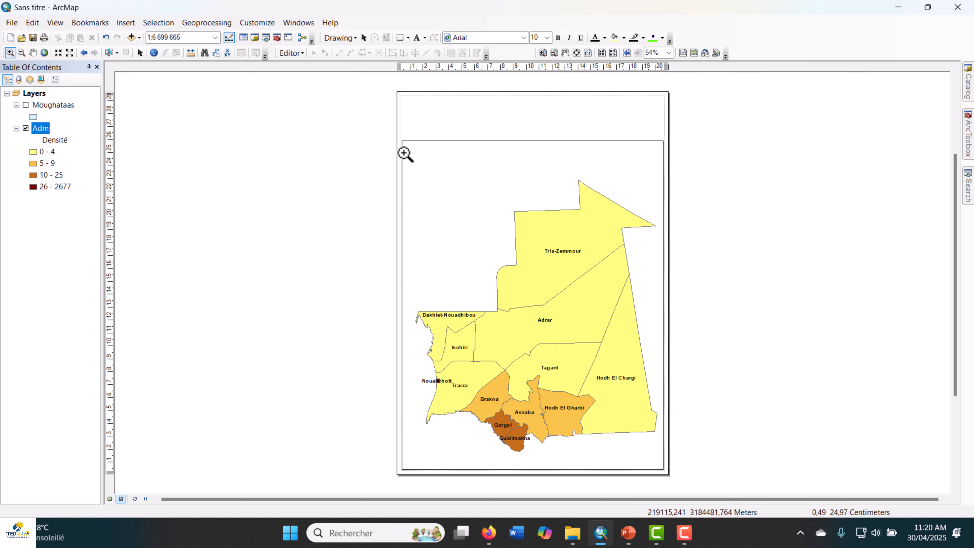
pyautogui.moveTo(406, 150); pyautogui.dragTo(659, 465)
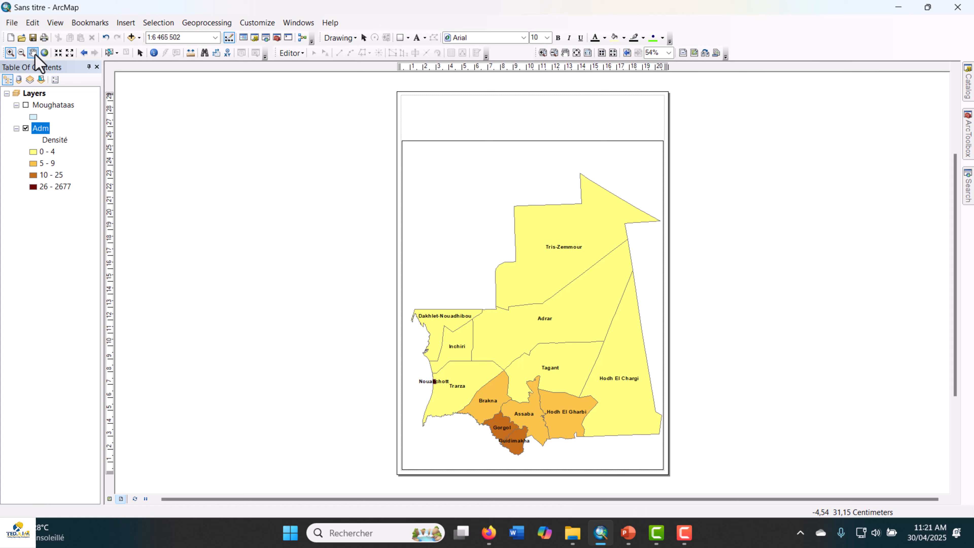
pyautogui.moveTo(608, 349); pyautogui.dragTo(592, 336)
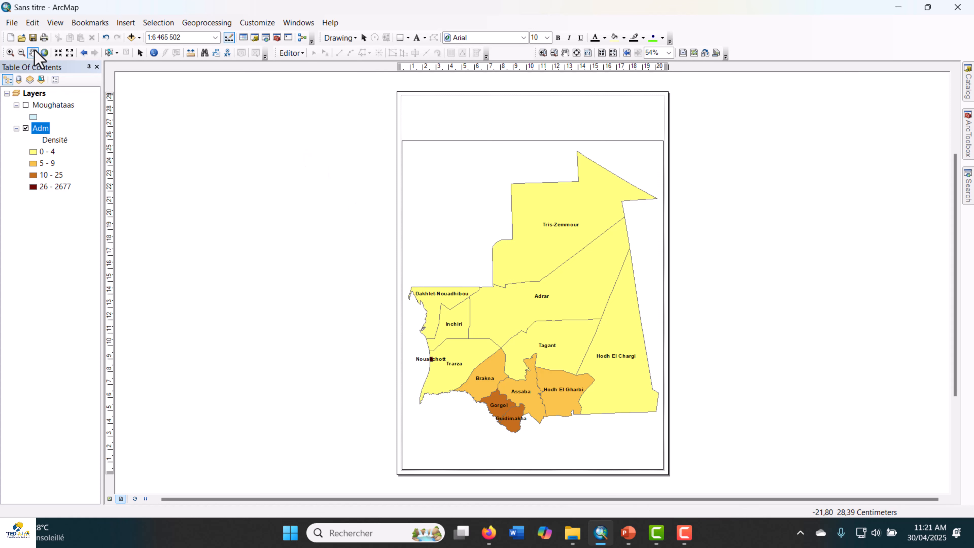
# Start a new legend for the layout that contains only the Adm layer, leaving out Moughataas
pyautogui.click(130, 27)
pyautogui.click(131, 26)
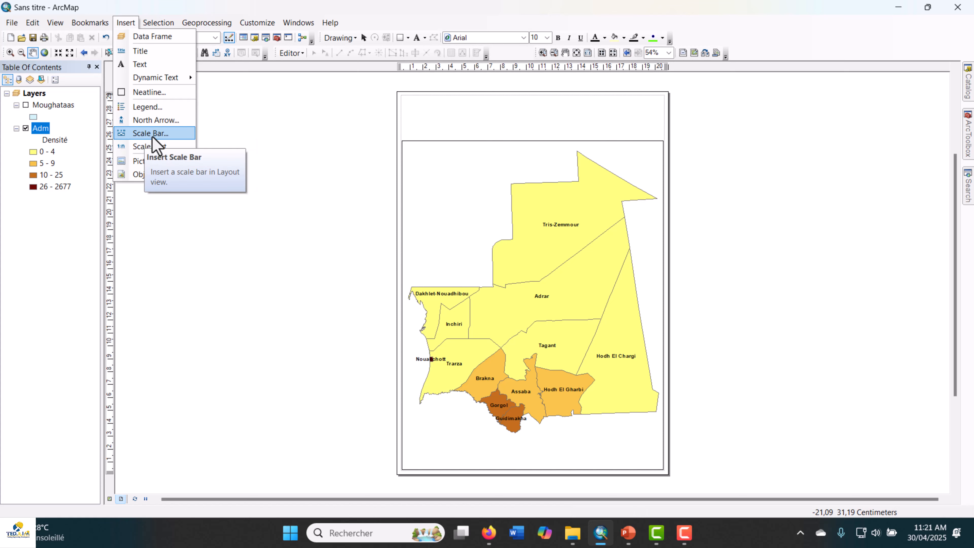
pyautogui.click(153, 110)
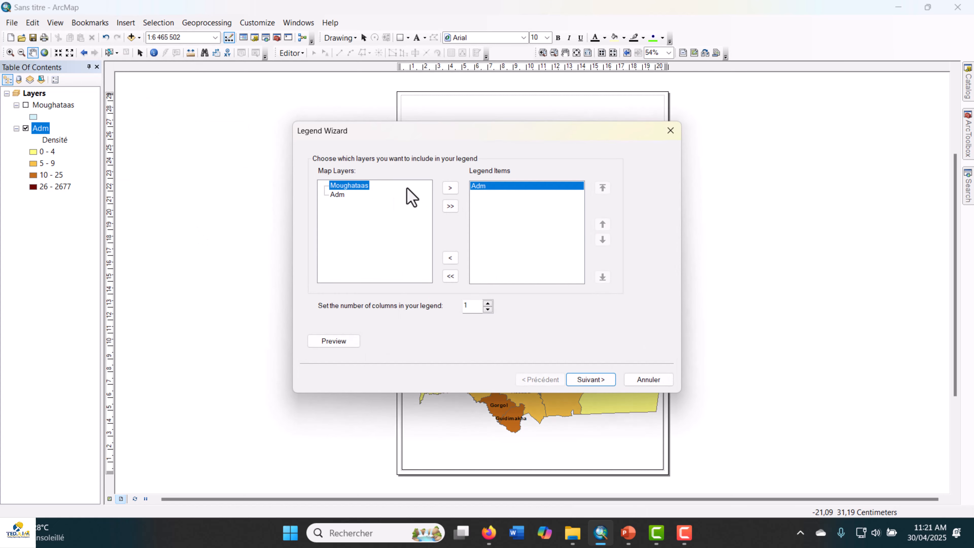
pyautogui.click(338, 195)
pyautogui.click(450, 187)
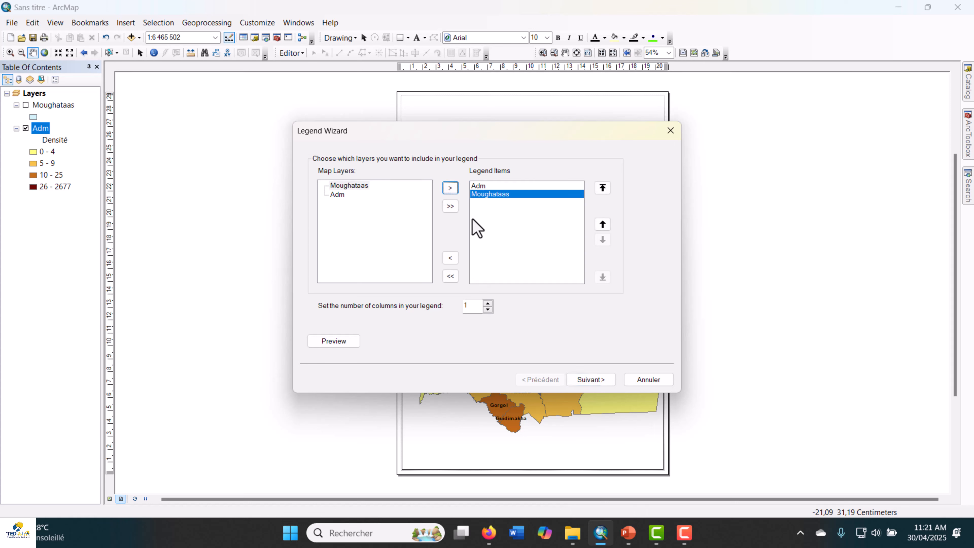
pyautogui.click(452, 260)
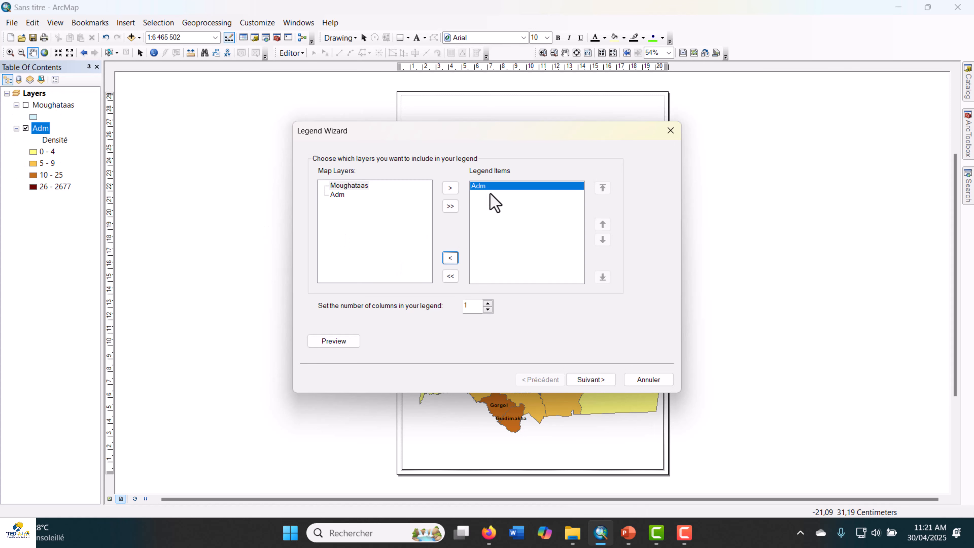
pyautogui.click(590, 380)
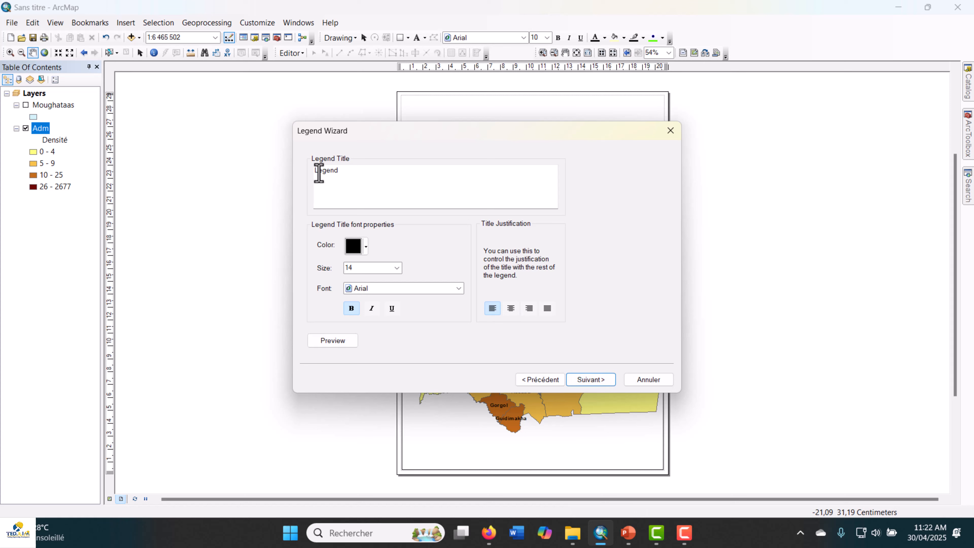
# Title the legend "Légende" and finish creating it with the default frame and spacing settings
pyautogui.click(319, 178)
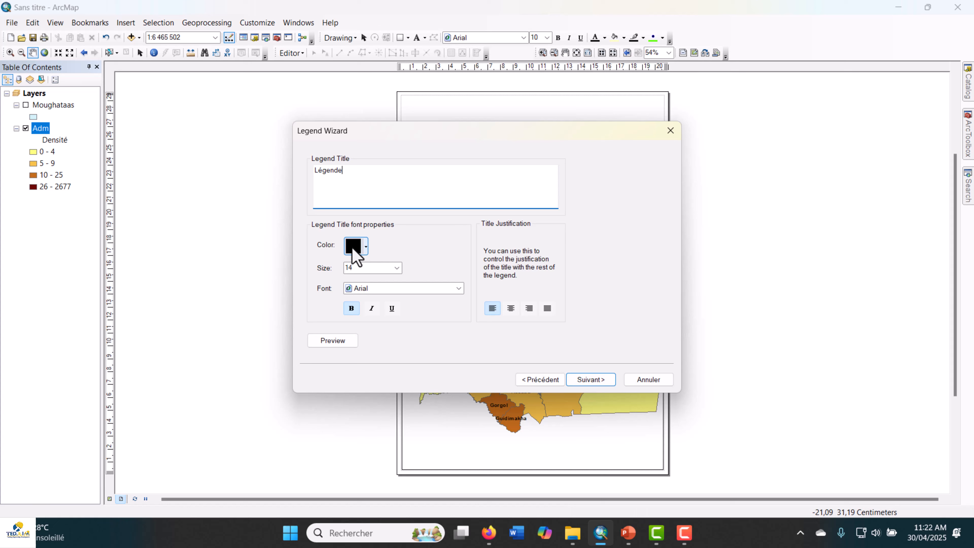
pyautogui.click(592, 381)
pyautogui.click(593, 379)
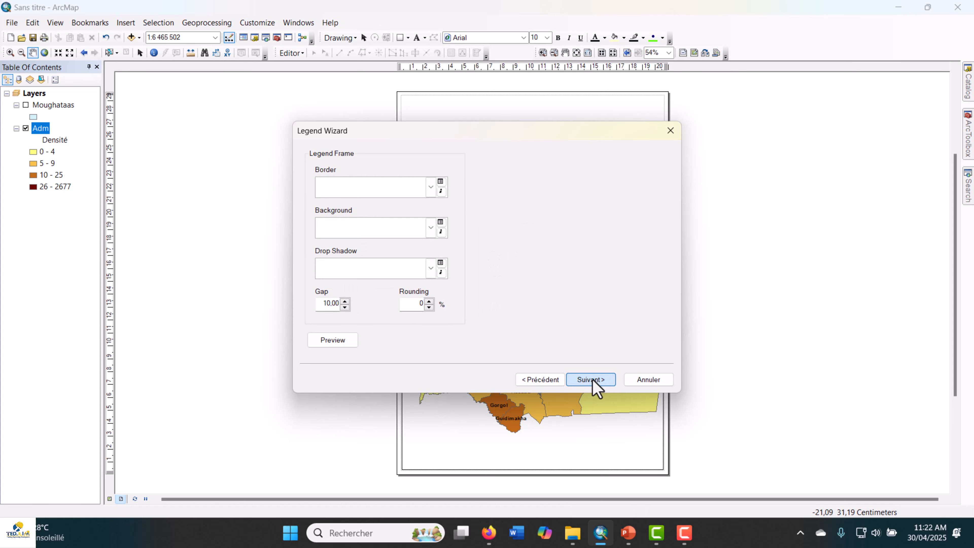
pyautogui.click(593, 379)
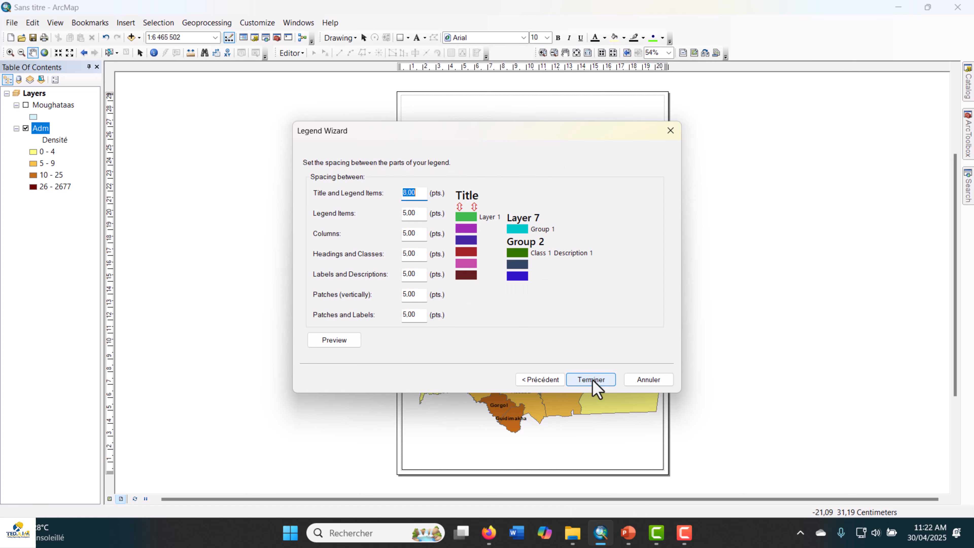
pyautogui.click(591, 380)
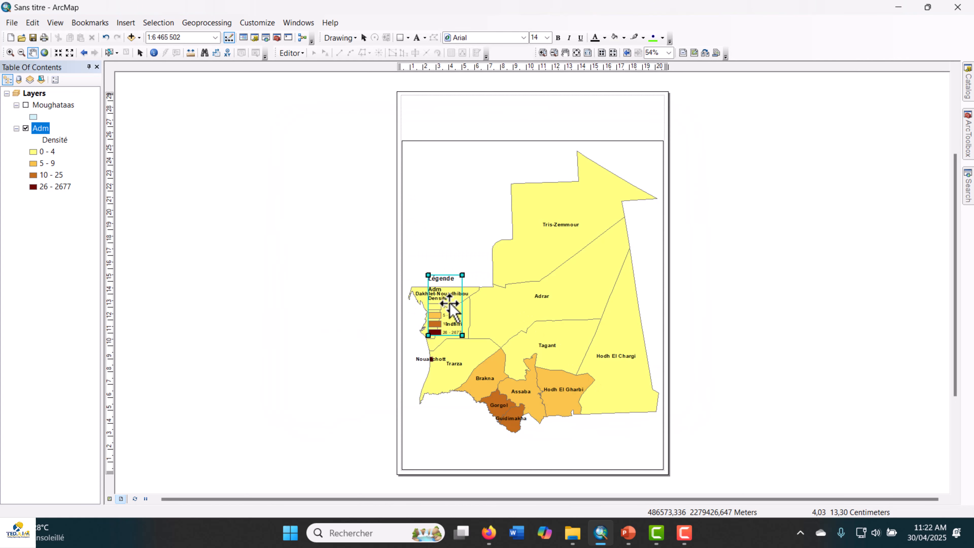
# Move the legend into the empty area northwest of the country and enlarge it to about 4 by 7 cm
pyautogui.moveTo(448, 295); pyautogui.dragTo(441, 183)
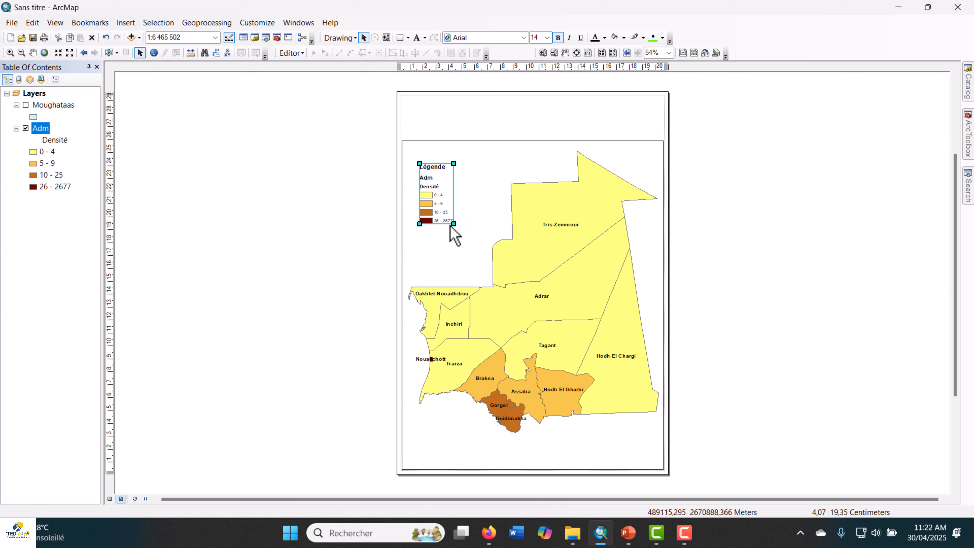
pyautogui.moveTo(453, 224); pyautogui.dragTo(482, 254)
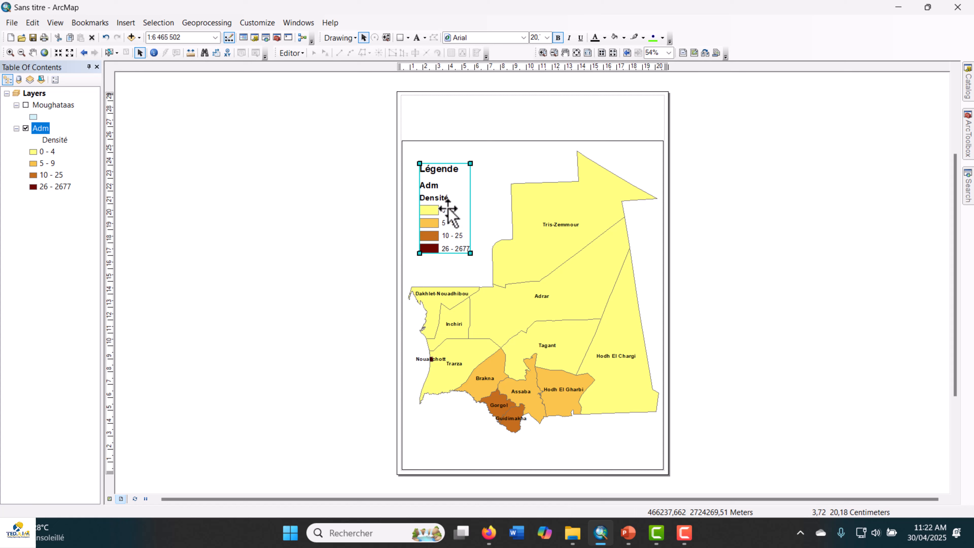
pyautogui.click(485, 209)
pyautogui.click(445, 207)
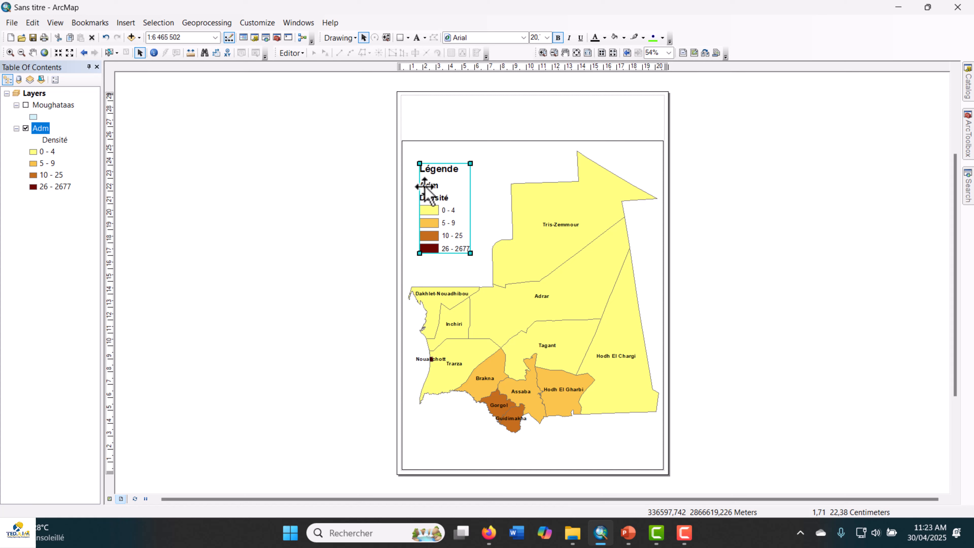
pyautogui.click(448, 202)
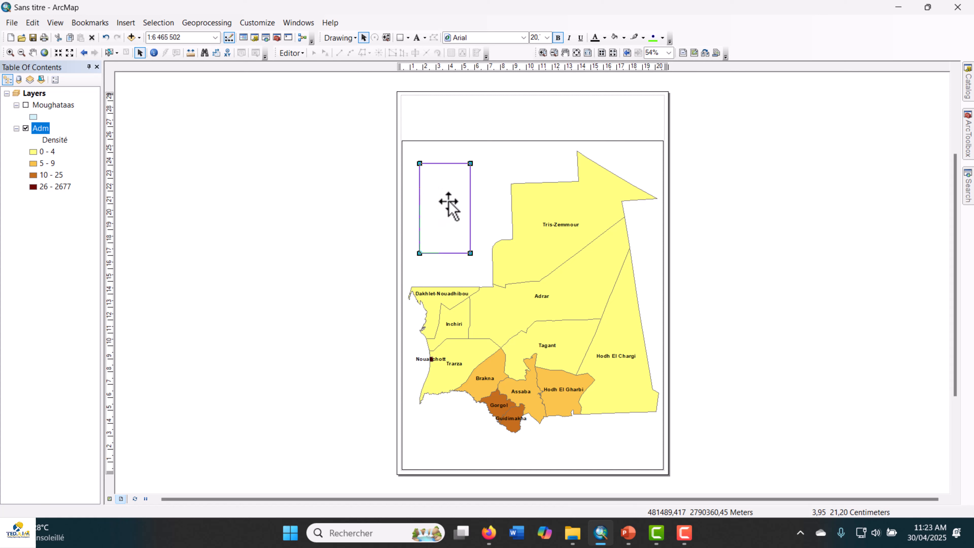
pyautogui.click(441, 211)
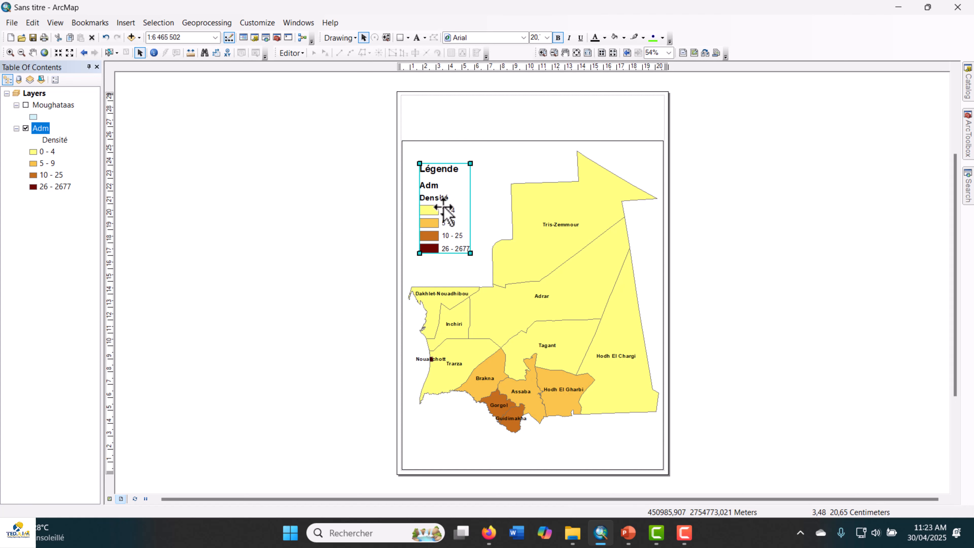
# Hide the layer name of the Adm item in the legend, keeping its heading and labels
pyautogui.doubleClick(445, 198)
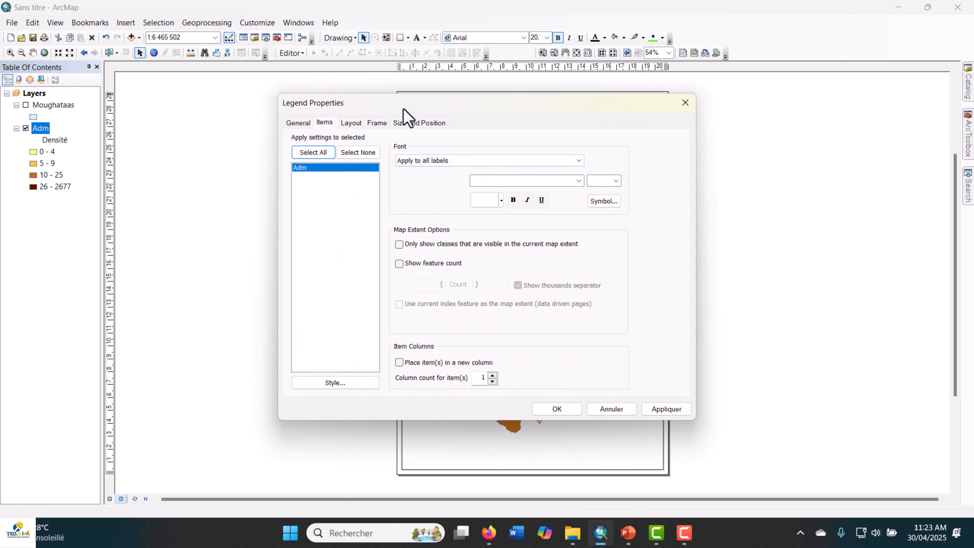
pyautogui.moveTo(403, 110); pyautogui.dragTo(398, 137)
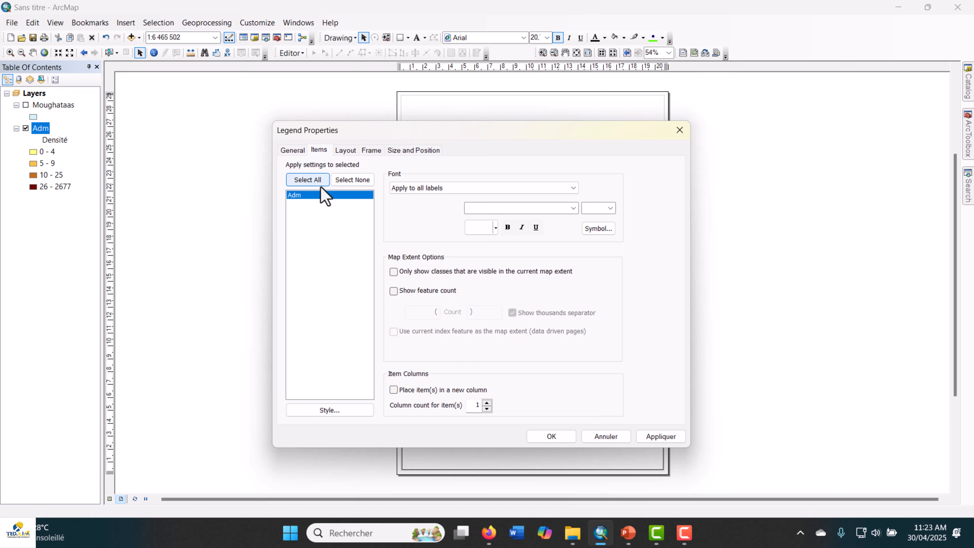
pyautogui.doubleClick(313, 199)
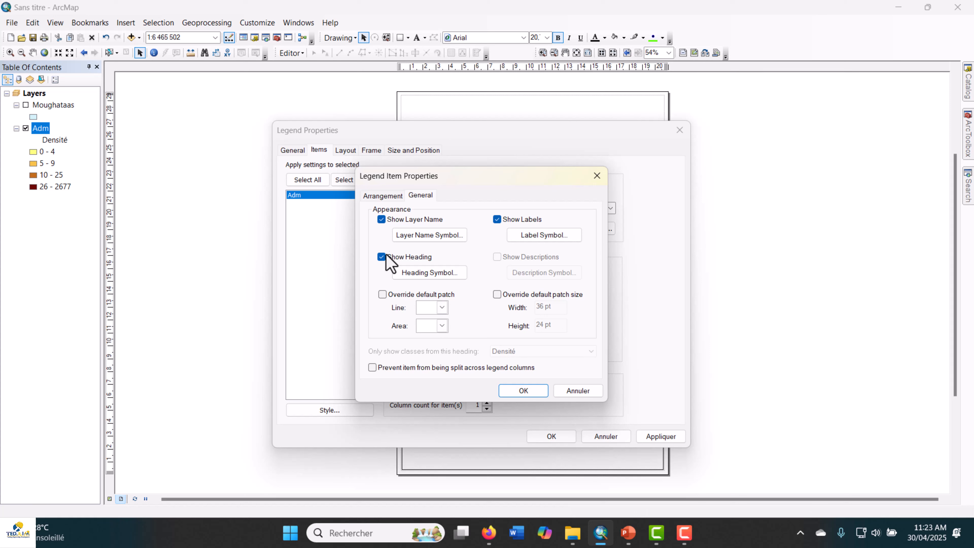
pyautogui.click(382, 219)
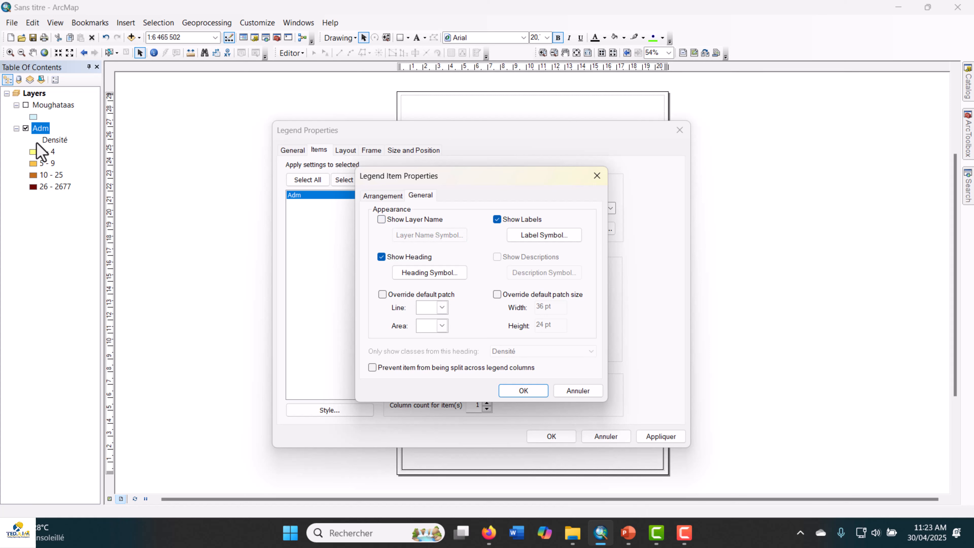
pyautogui.click(523, 392)
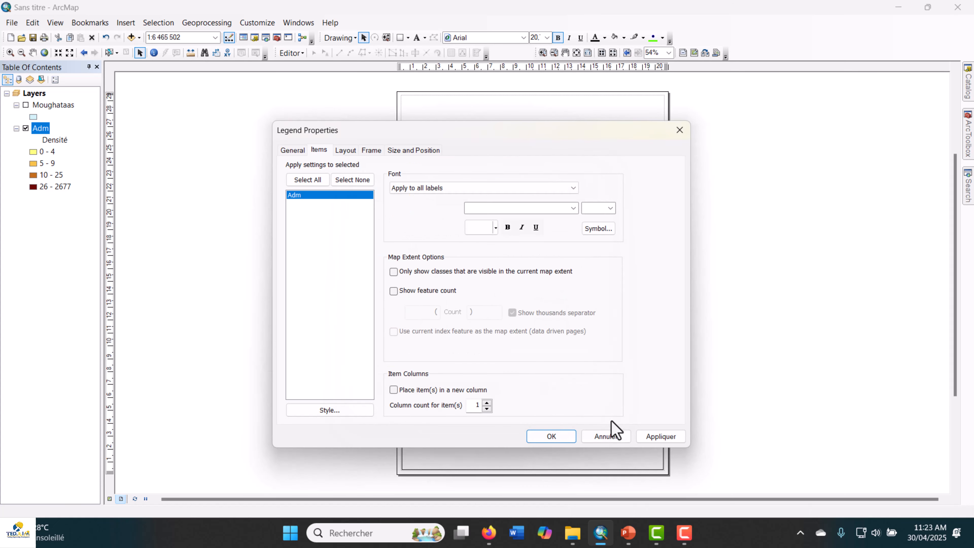
pyautogui.click(672, 437)
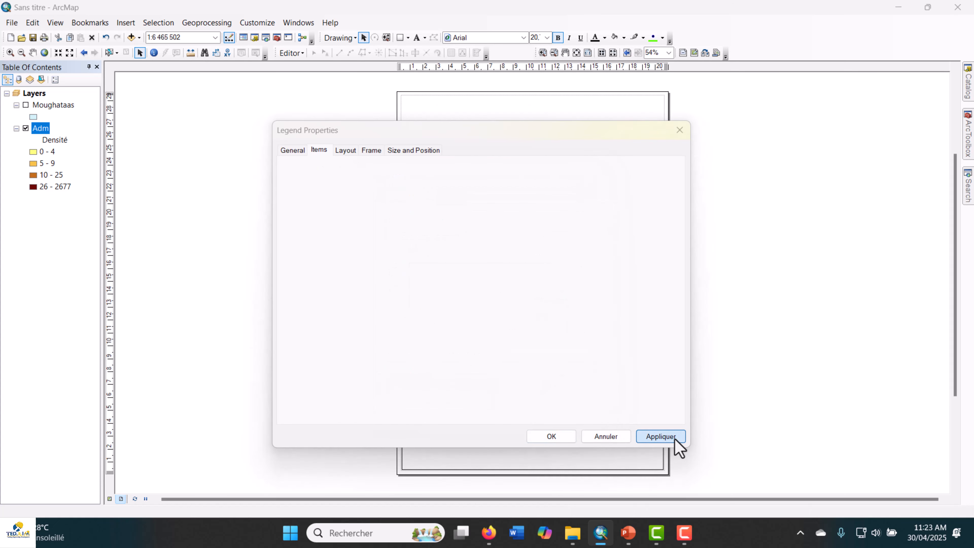
pyautogui.click(549, 437)
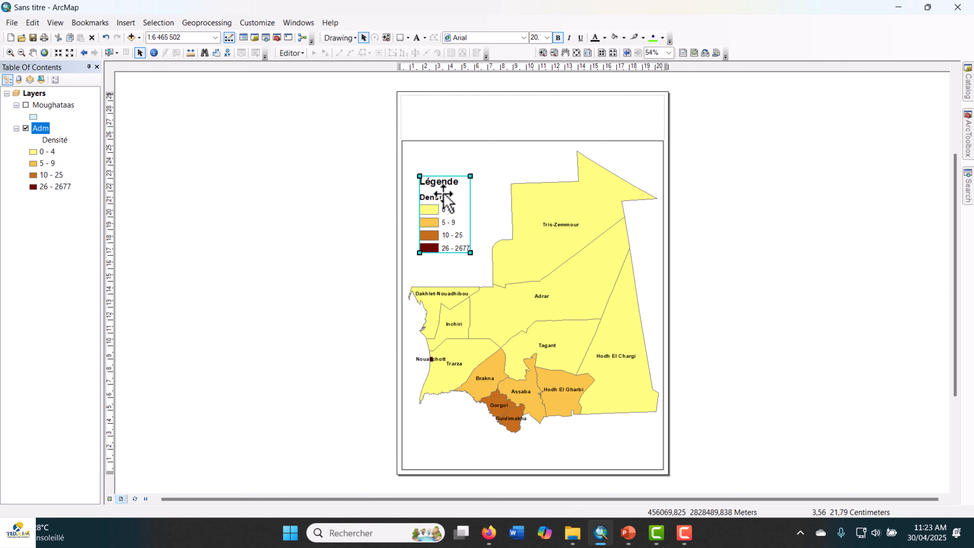
# Rename the Adm layer's density heading to "Densité : Hbts/km2"
pyautogui.click(533, 185)
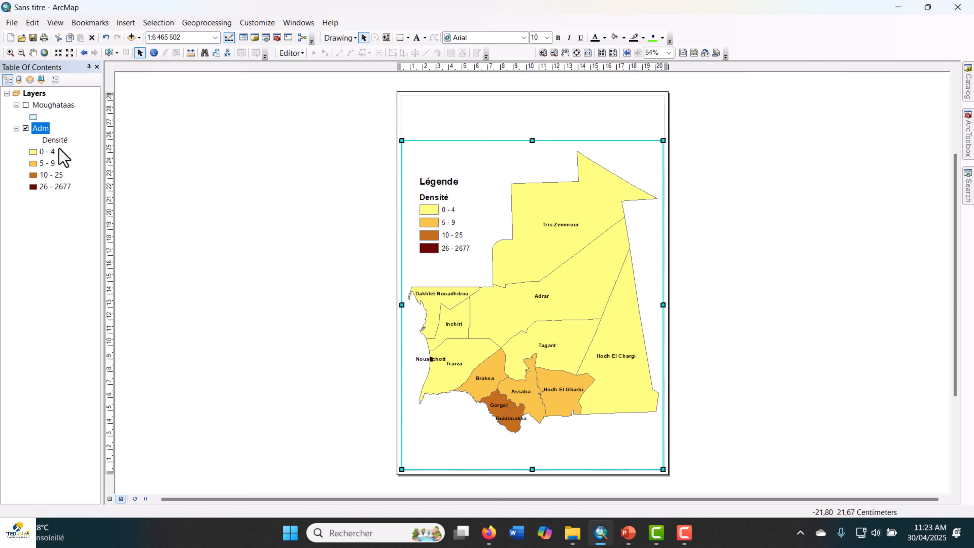
pyautogui.click(61, 141)
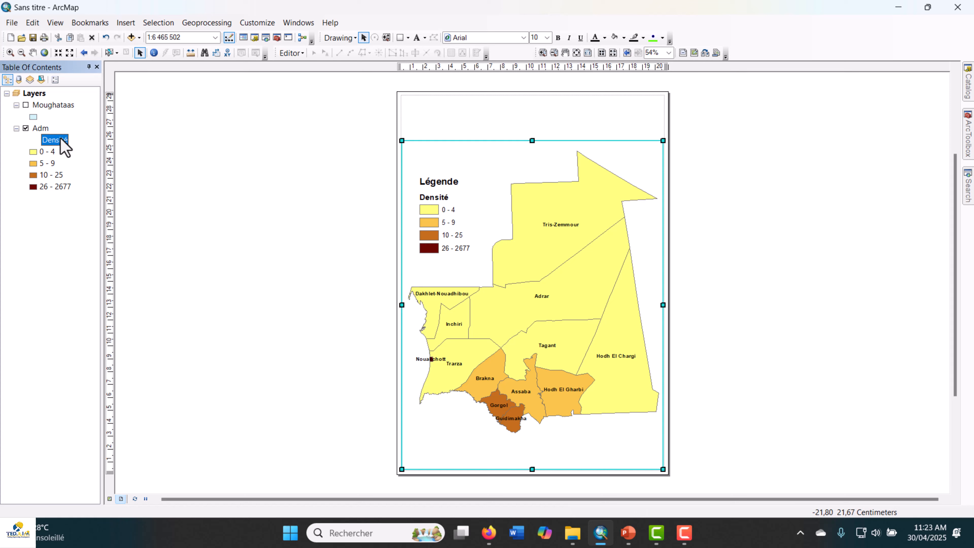
pyautogui.click(61, 140)
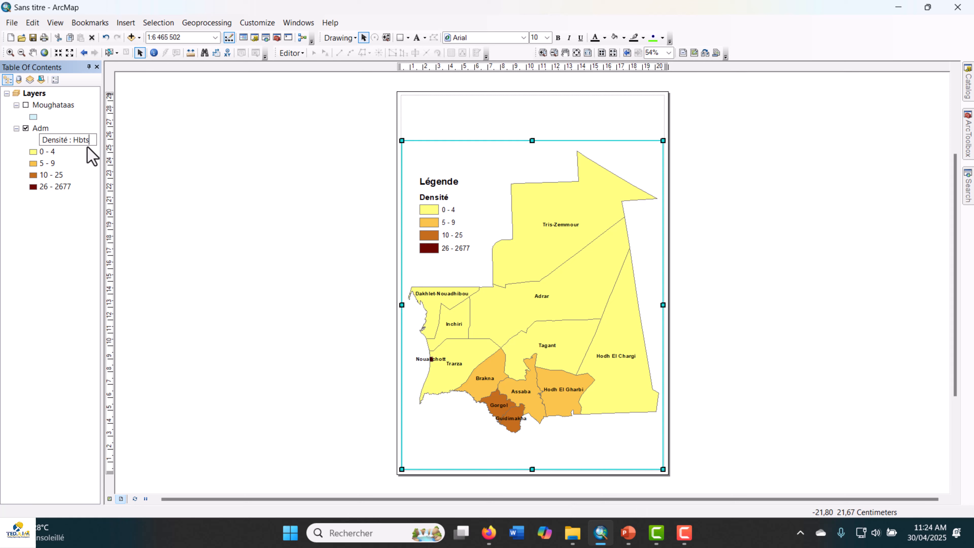
pyautogui.write('/km2')
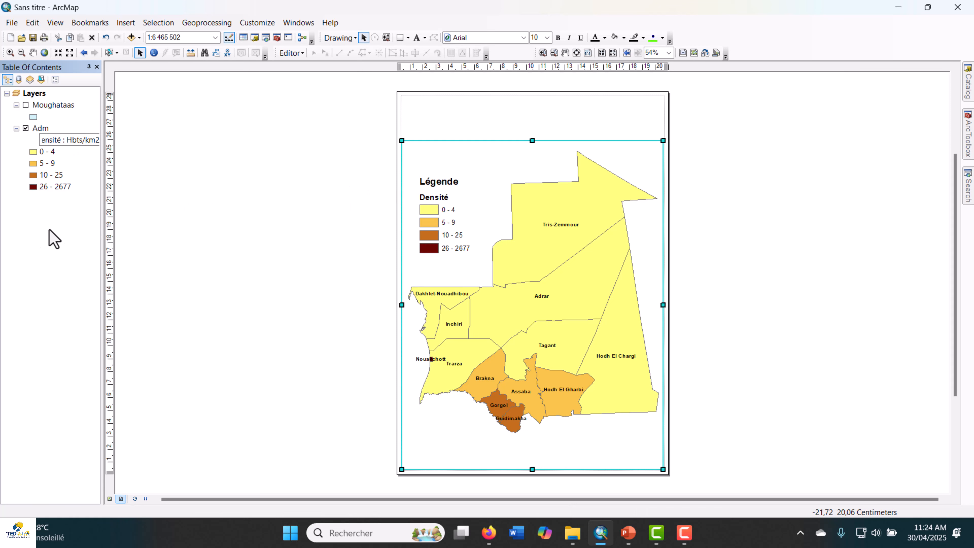
pyautogui.press('Return')
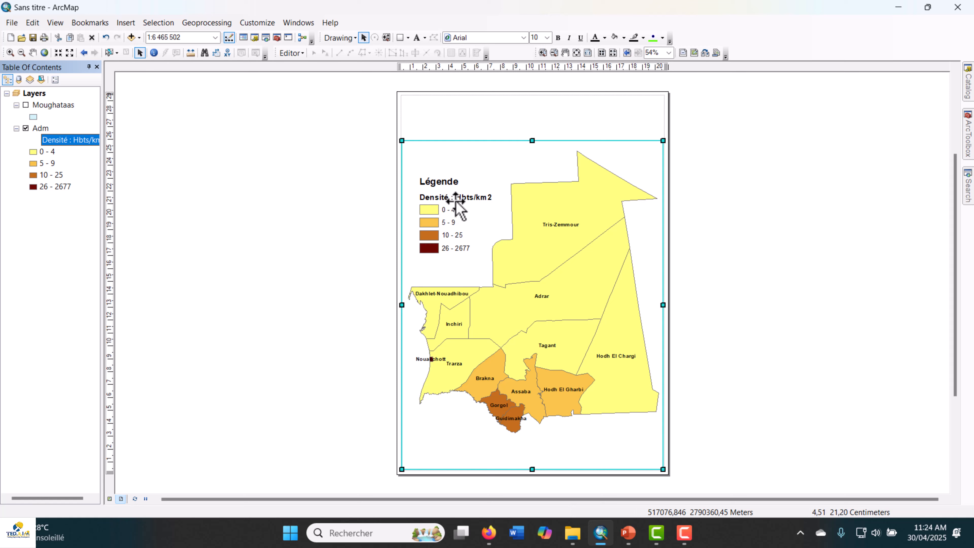
# Enlarge the legend to about 6.5 cm wide and shift it slightly up and left to clear the country's outline
pyautogui.click(433, 203)
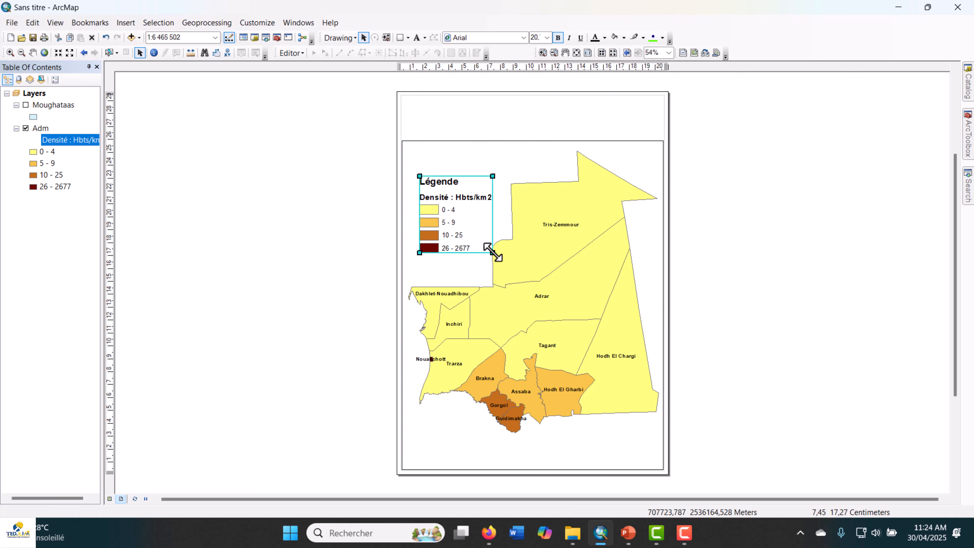
pyautogui.moveTo(493, 253)
pyautogui.mouseDown()
pyautogui.moveTo(507, 271)
pyautogui.moveTo(503, 264)
pyautogui.mouseUp()
pyautogui.moveTo(468, 235); pyautogui.dragTo(462, 228)
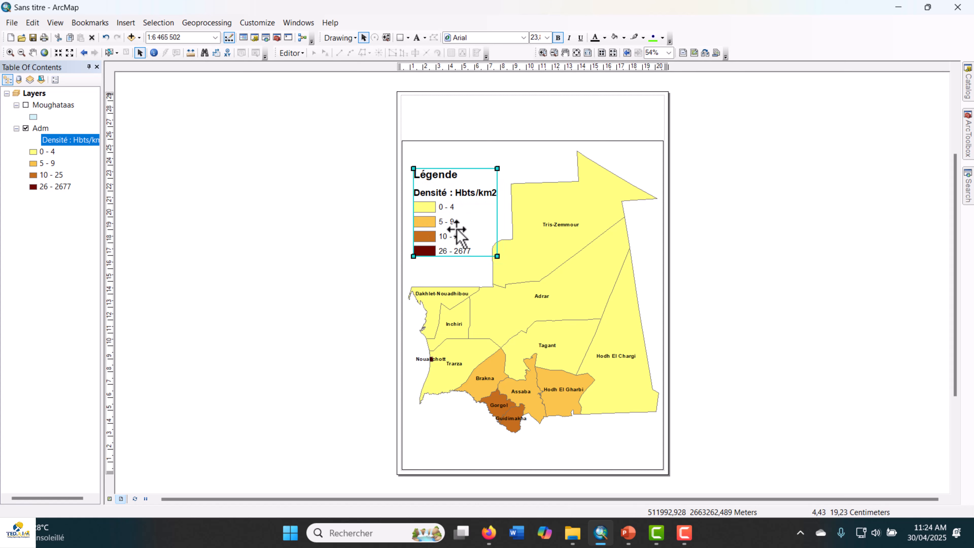
pyautogui.click(459, 286)
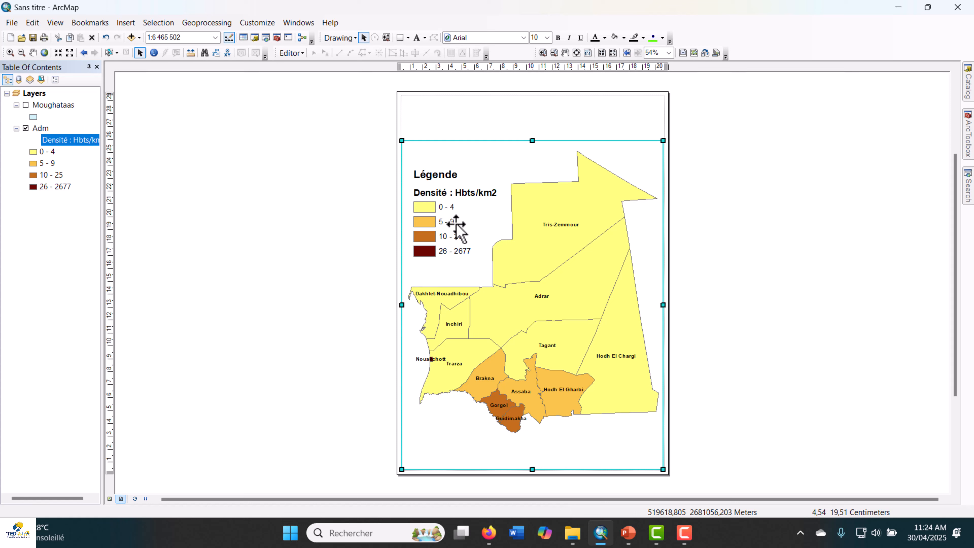
# Indent the legend title "Légende" with leading spaces to centre it above the heading, and nudge the legend slightly up and left
pyautogui.click(444, 179)
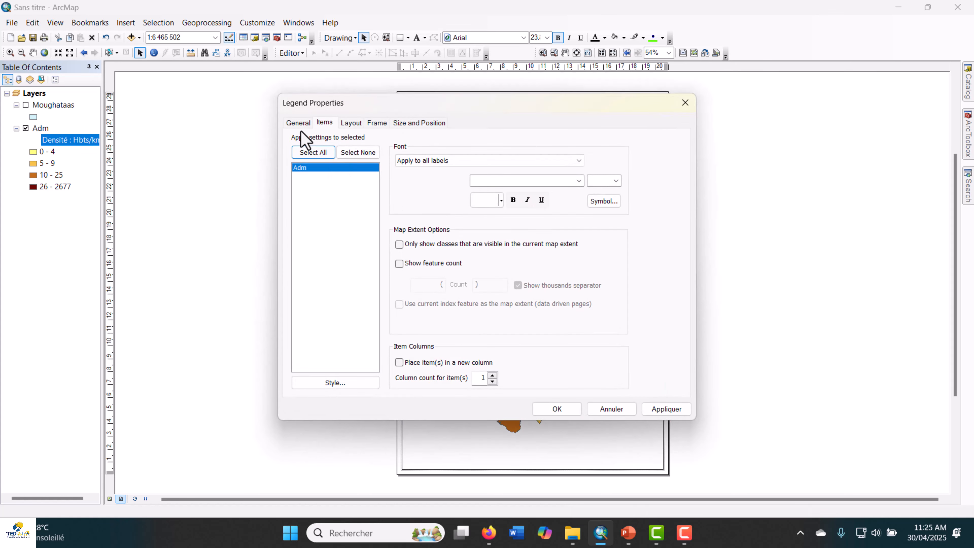
pyautogui.click(298, 124)
pyautogui.click(305, 155)
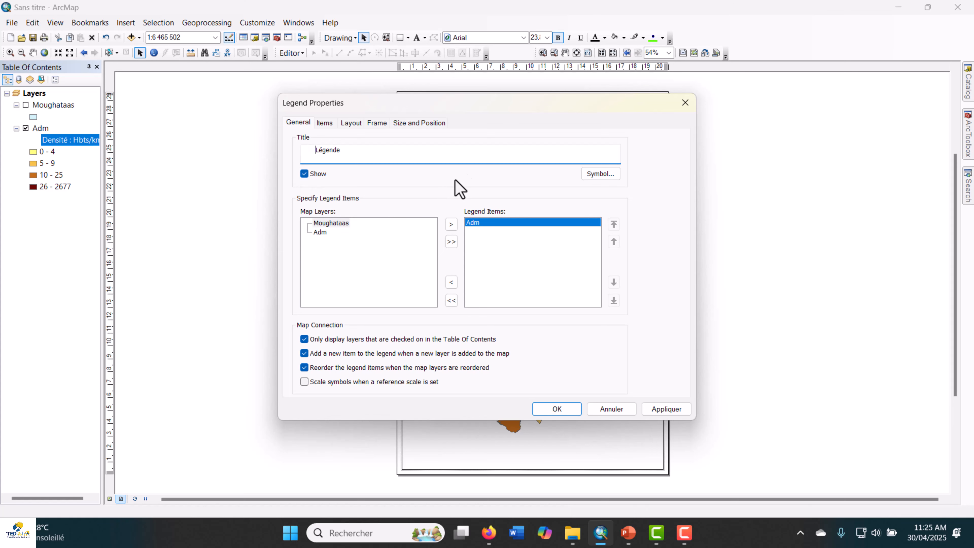
pyautogui.moveTo(502, 113); pyautogui.dragTo(442, 242)
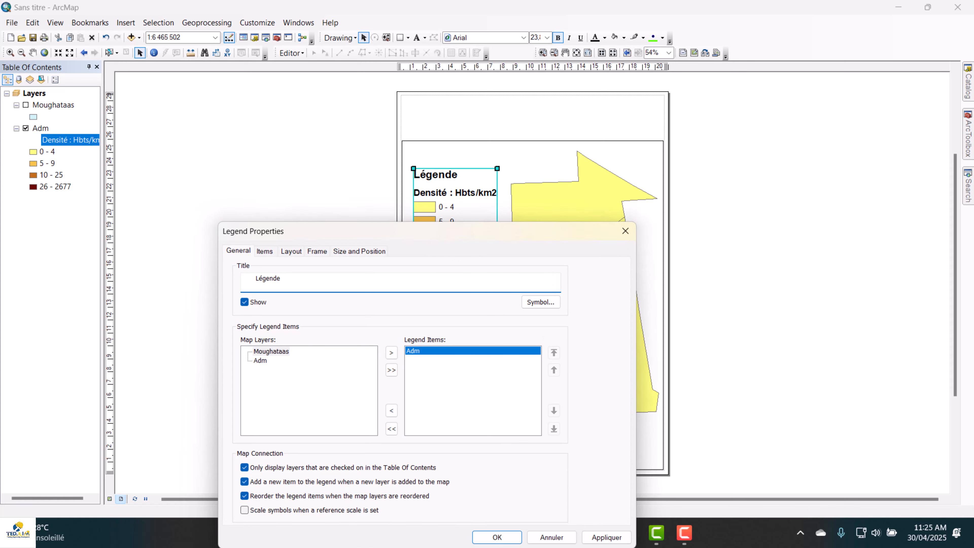
pyautogui.click(596, 537)
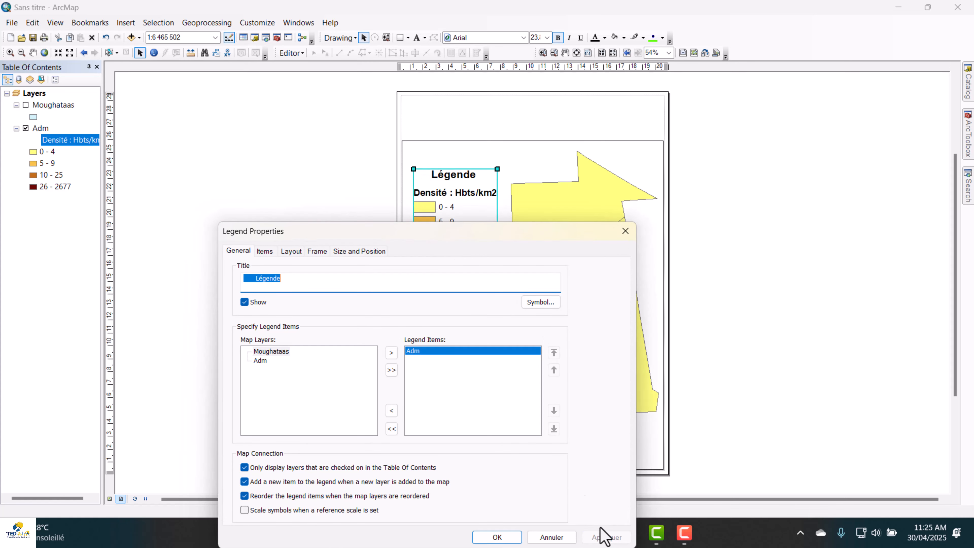
pyautogui.click(498, 537)
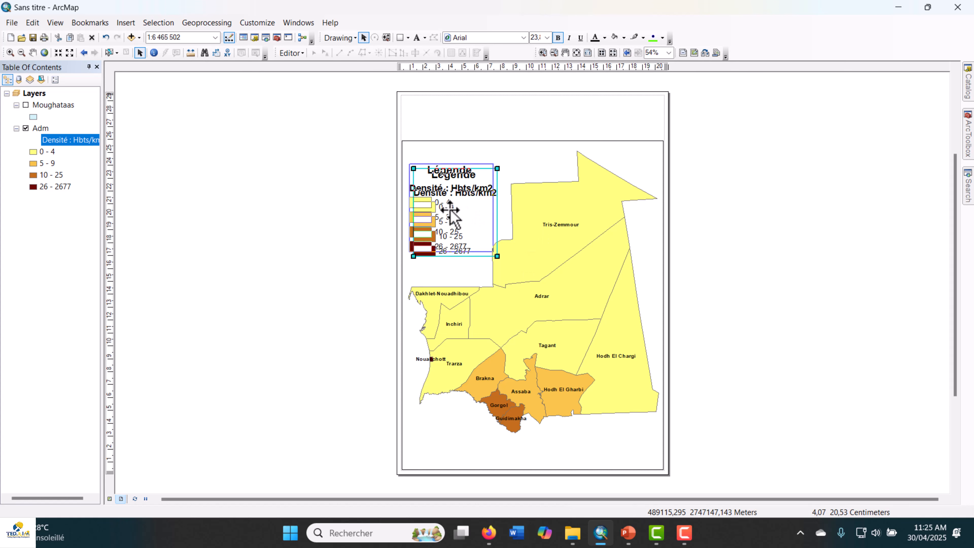
pyautogui.click(824, 198)
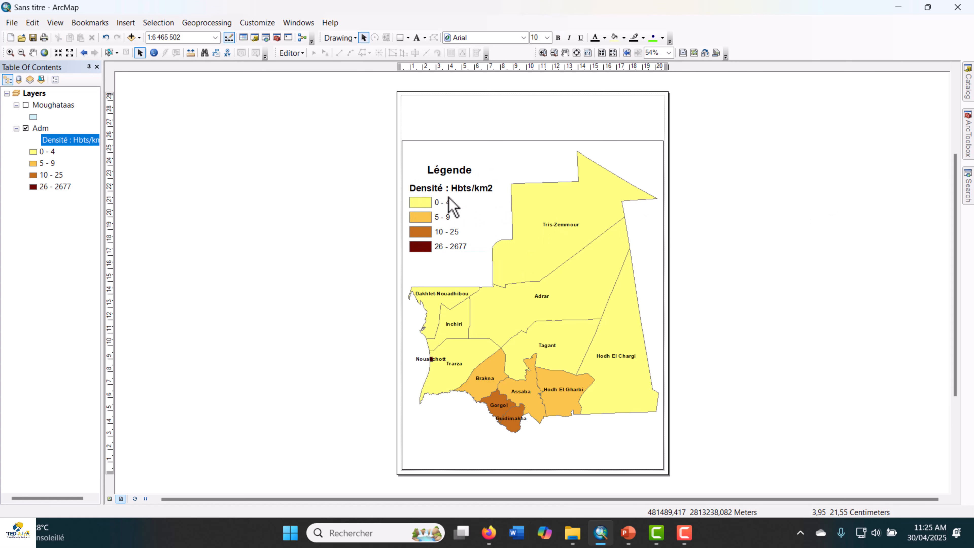
# Move the legend up into the upper-left corner of the map frame
pyautogui.click(426, 207)
pyautogui.moveTo(425, 209); pyautogui.dragTo(453, 200)
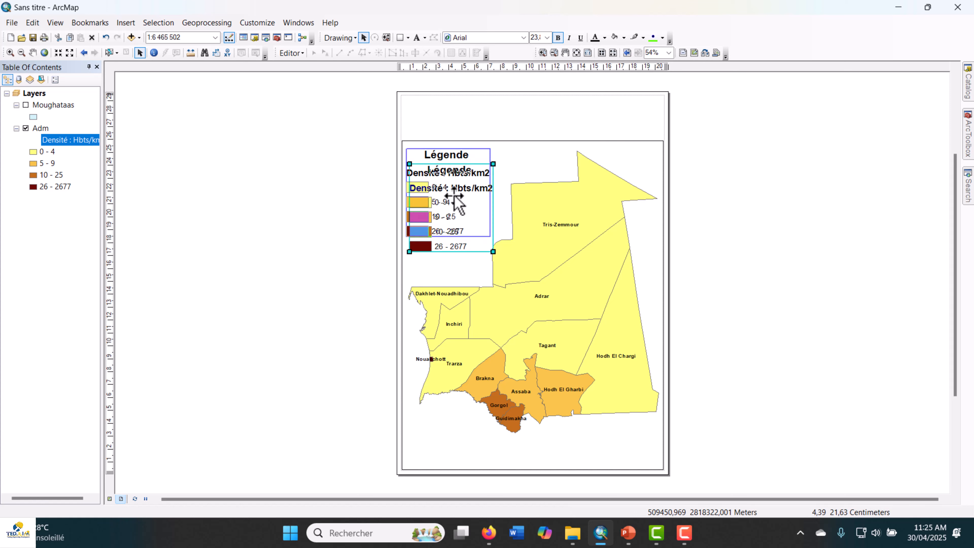
pyautogui.click(724, 228)
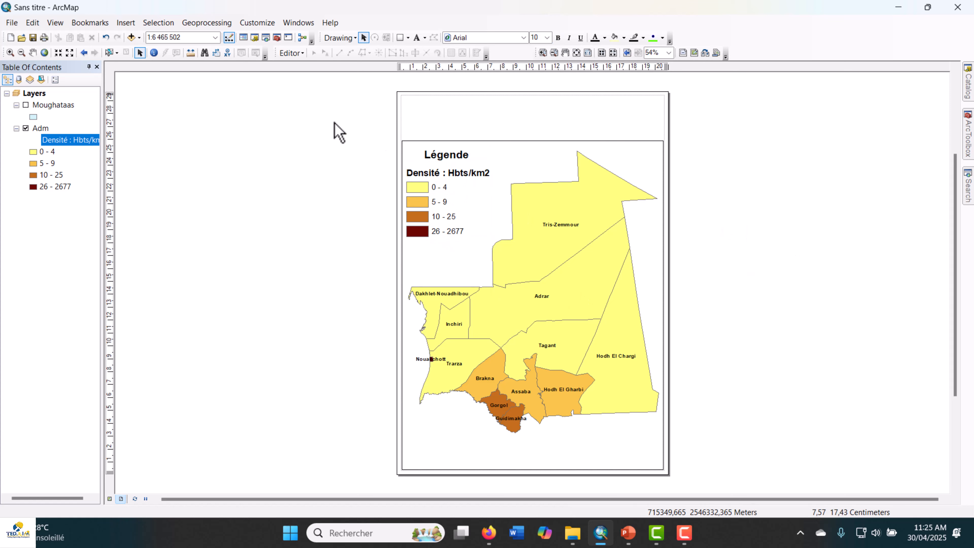
# Start inserting a scale bar and choose the Alternating Scale Bar 1 style
pyautogui.click(132, 22)
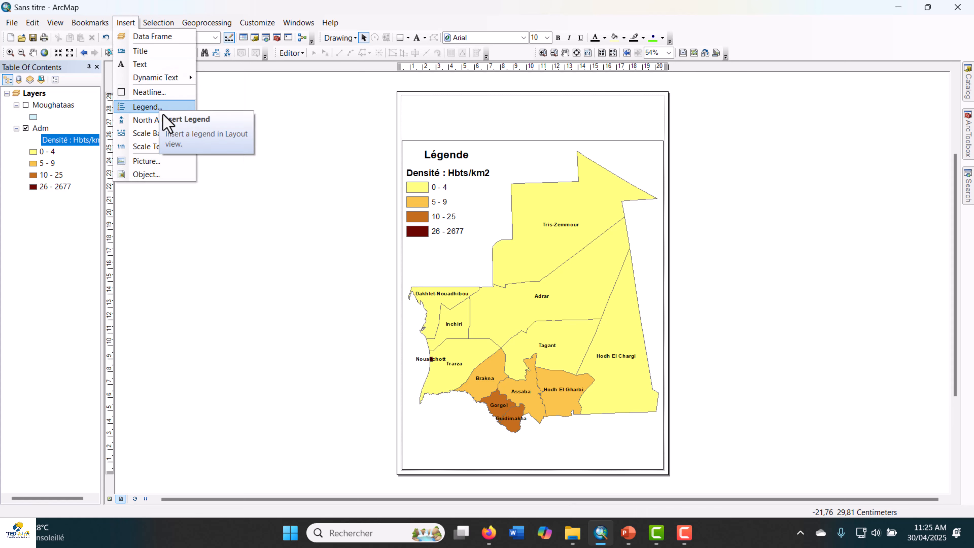
pyautogui.click(152, 134)
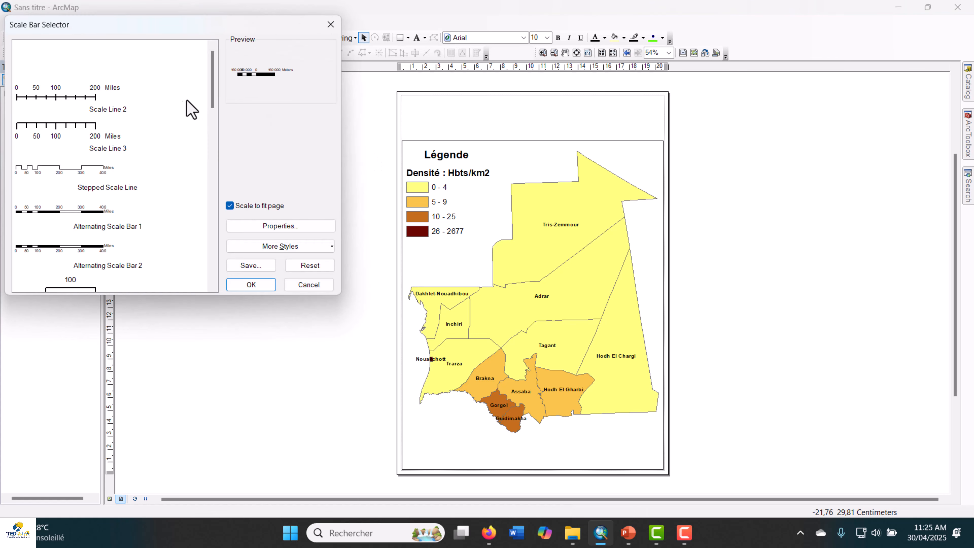
pyautogui.scroll(-3, 120, 172)
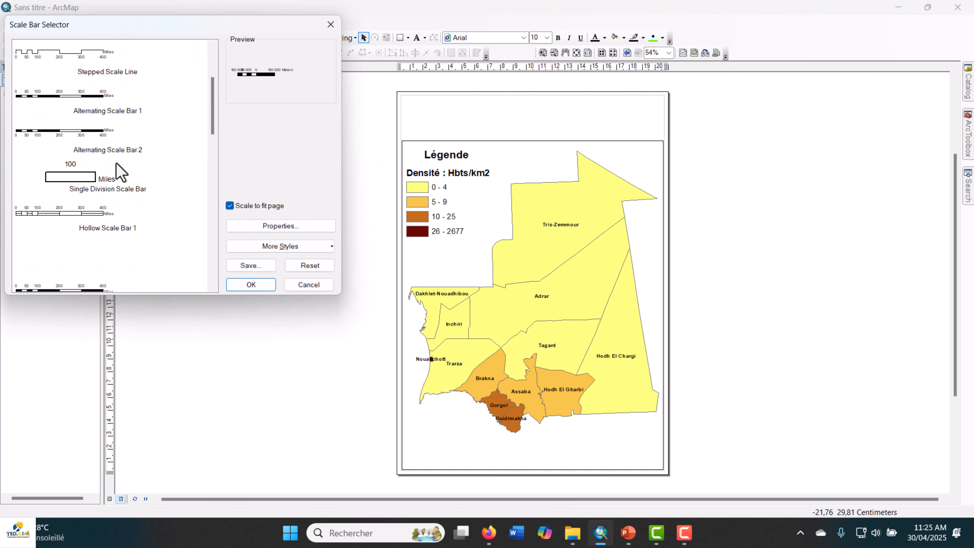
pyautogui.scroll(3, 117, 169)
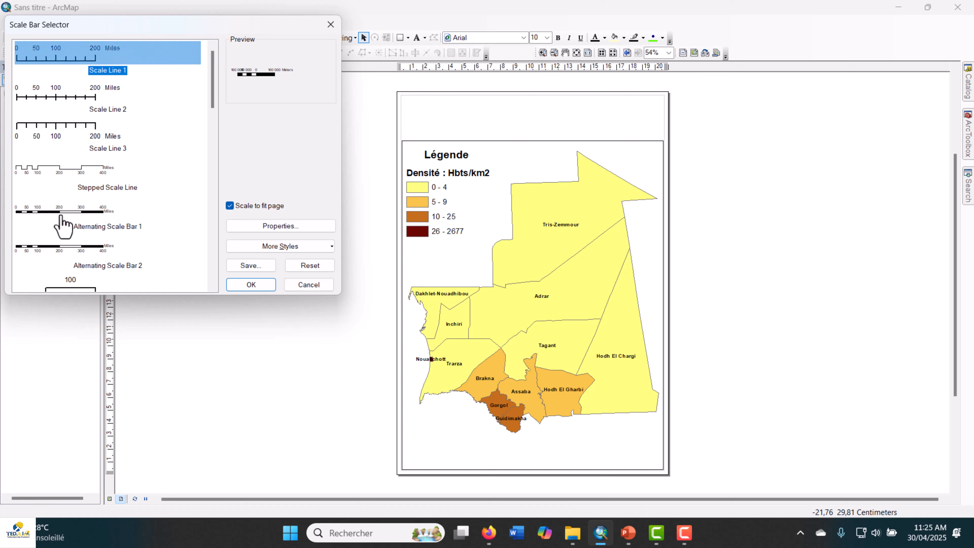
pyautogui.click(93, 211)
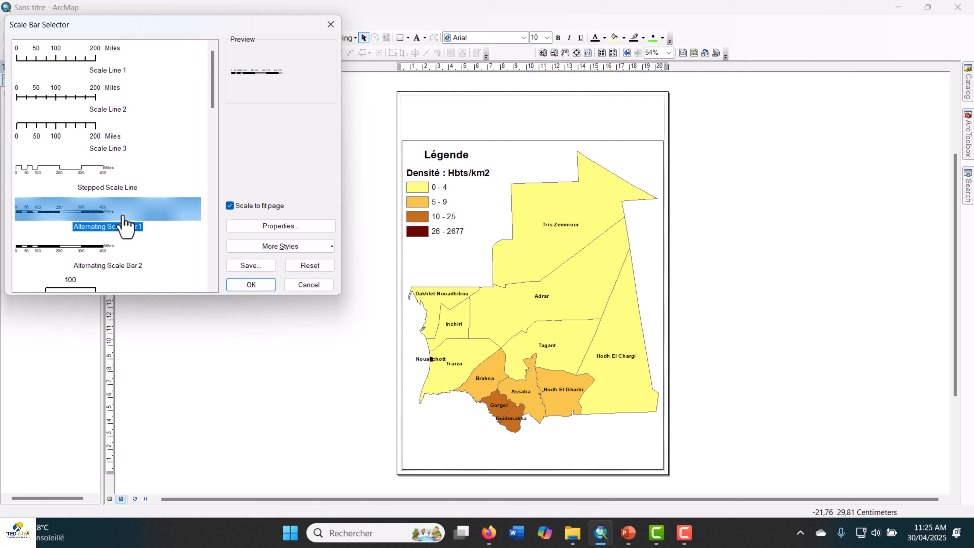
# Set the scale bar to 2 divisions and 1 subdivision
pyautogui.click(264, 231)
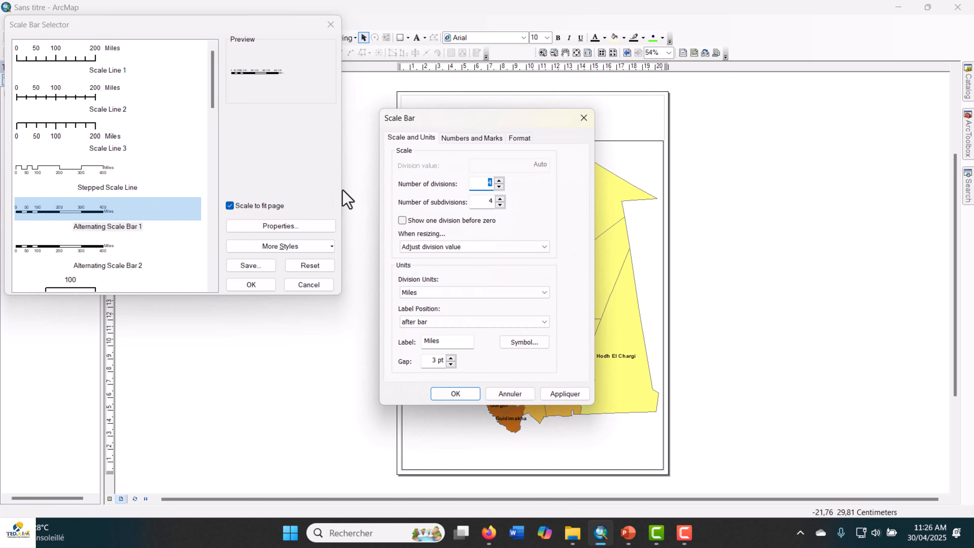
pyautogui.moveTo(464, 123); pyautogui.dragTo(500, 111)
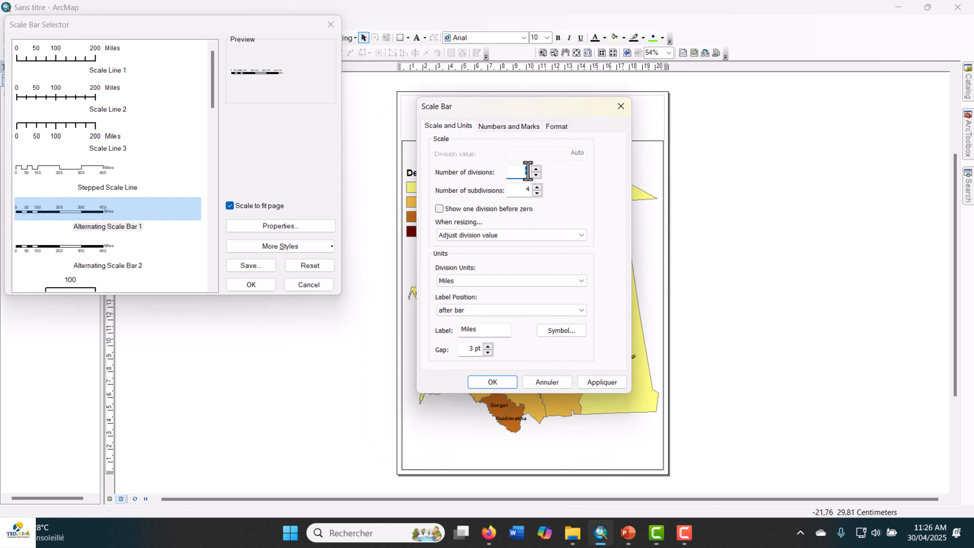
pyautogui.click(535, 175)
pyautogui.click(537, 193)
pyautogui.click(537, 193)
pyautogui.click(604, 383)
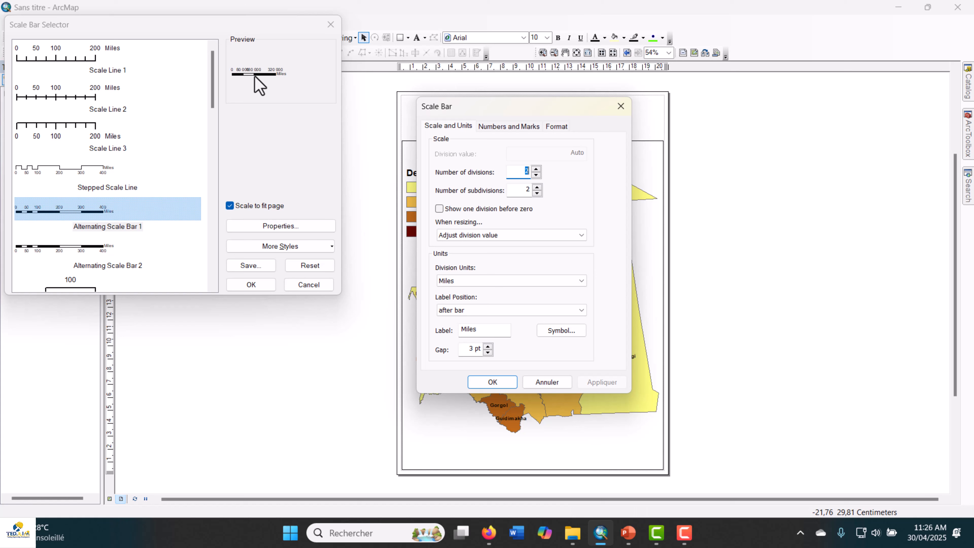
pyautogui.click(537, 194)
pyautogui.click(597, 381)
# Set the scale bar's division units to Kilometers and its label to "Km", keeping the label after the bar
pyautogui.click(498, 280)
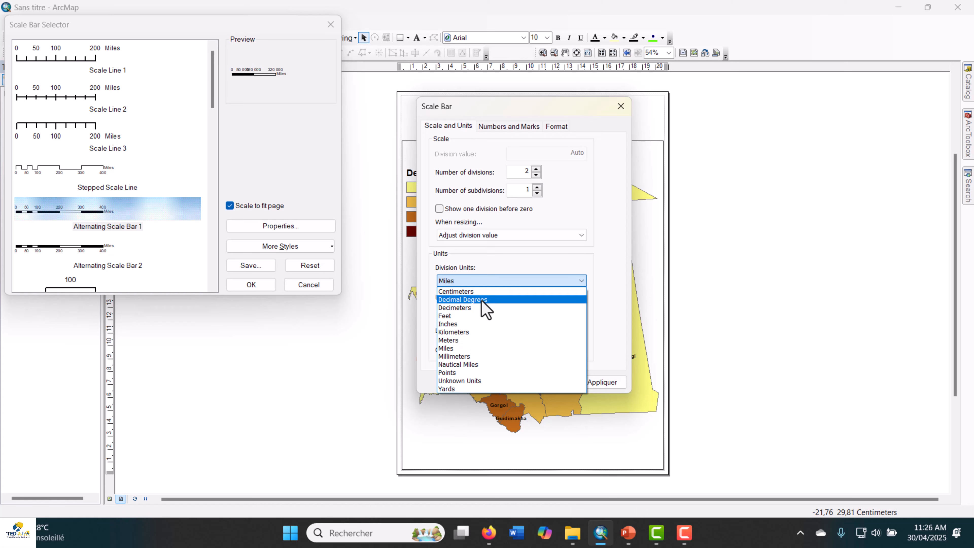
pyautogui.click(460, 332)
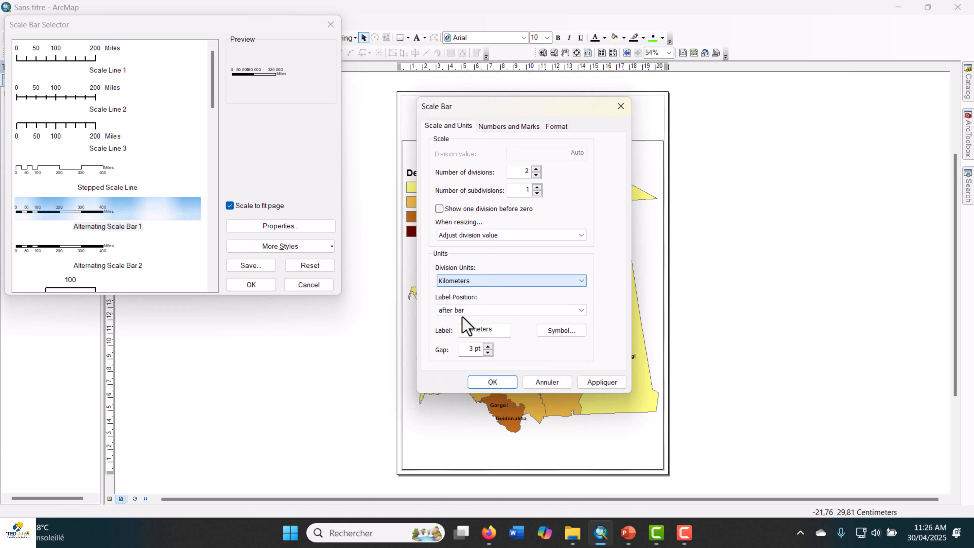
pyautogui.click(480, 312)
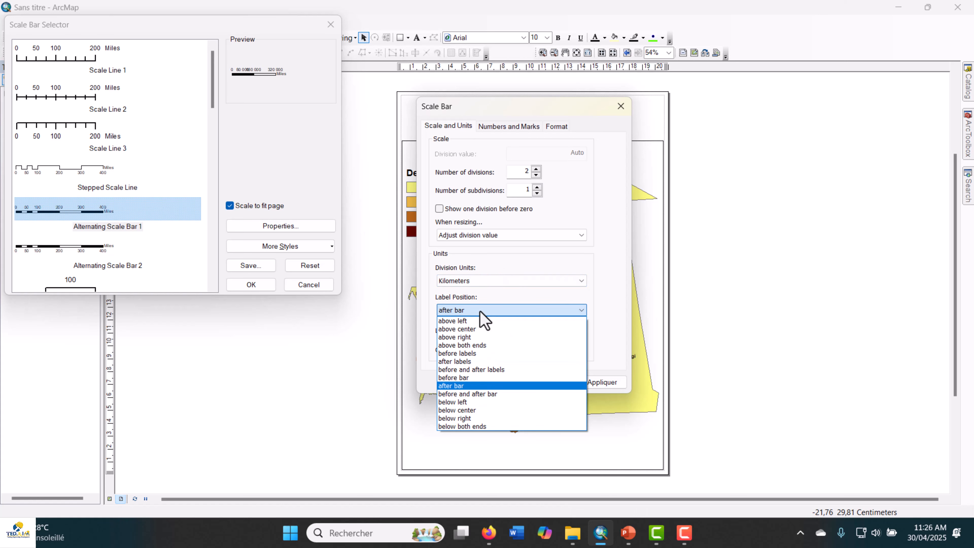
pyautogui.click(481, 313)
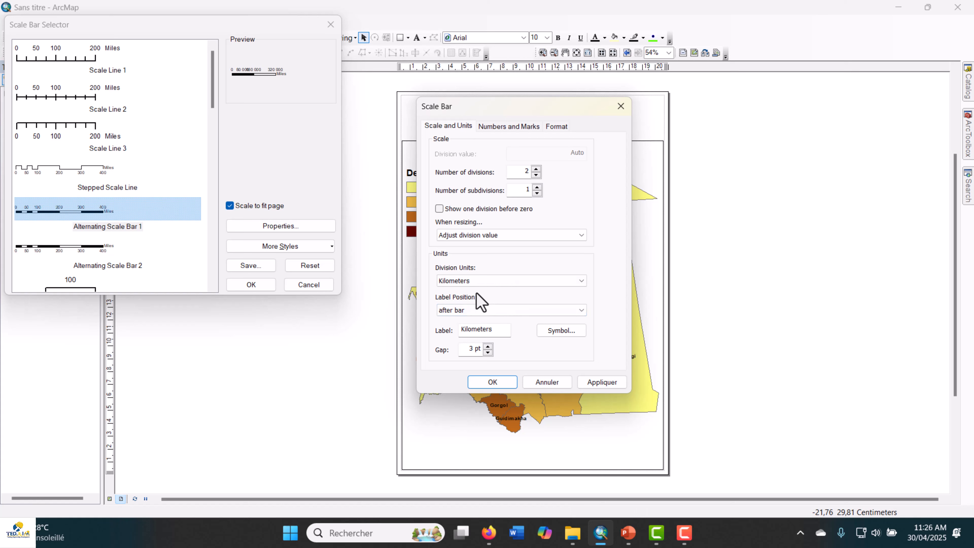
pyautogui.moveTo(493, 328); pyautogui.dragTo(466, 330)
pyautogui.click(597, 381)
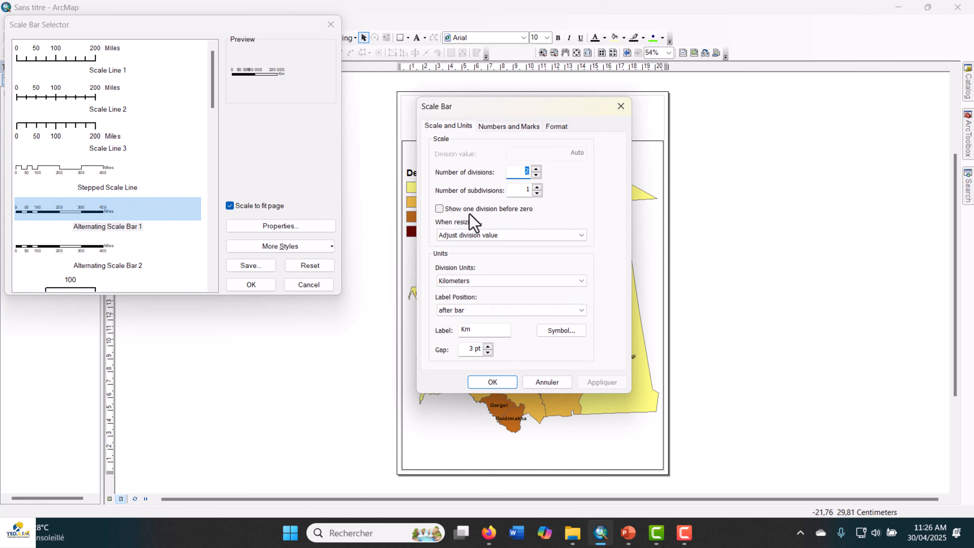
# Try to make the scale bar adjust its number of divisions when resized
pyautogui.click(475, 233)
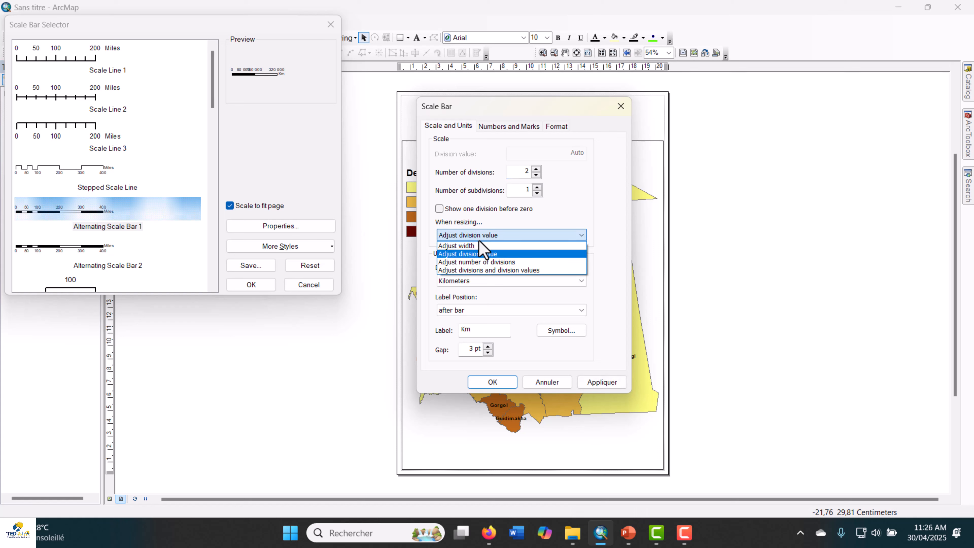
pyautogui.click(477, 262)
pyautogui.click(597, 382)
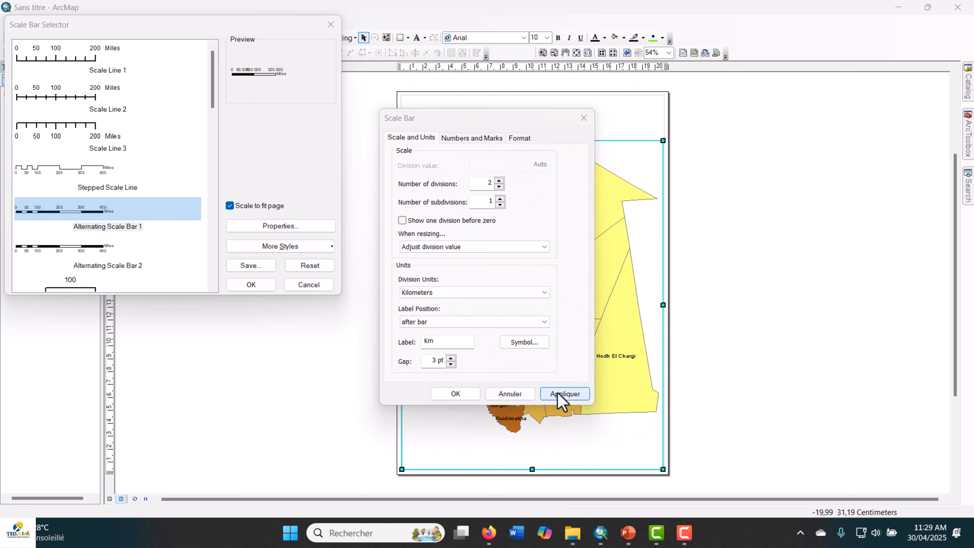
# Insert the configured scale bar into the layout and move it to the empty area below the country
pyautogui.click(562, 394)
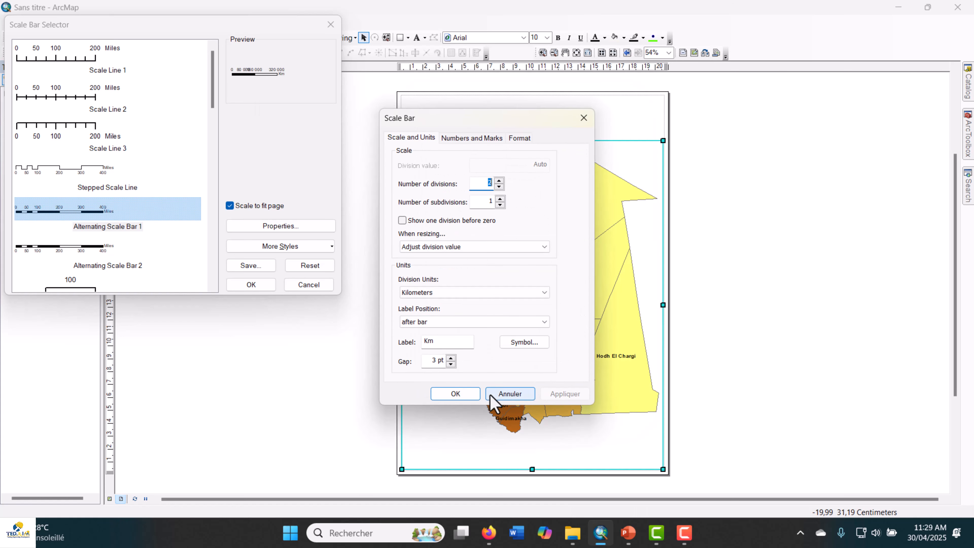
pyautogui.click(473, 398)
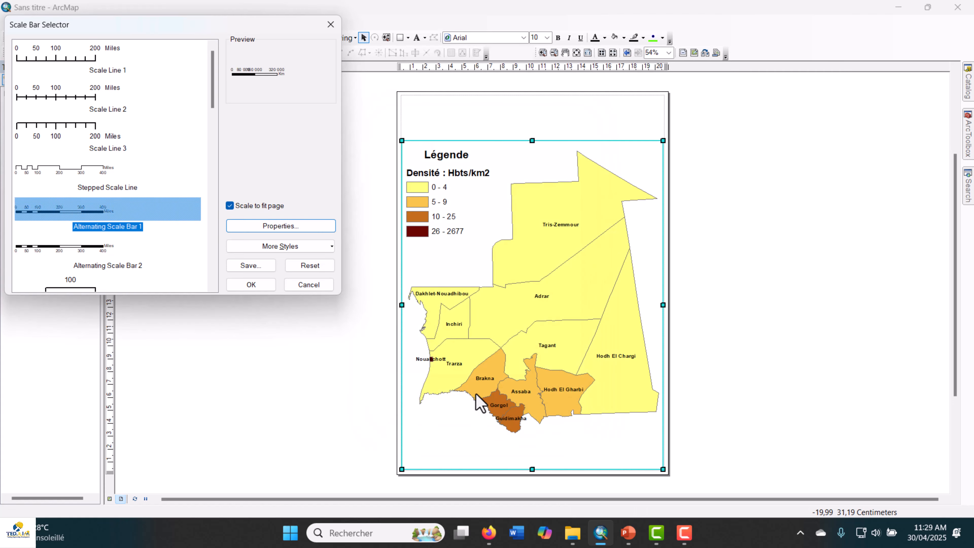
pyautogui.click(262, 285)
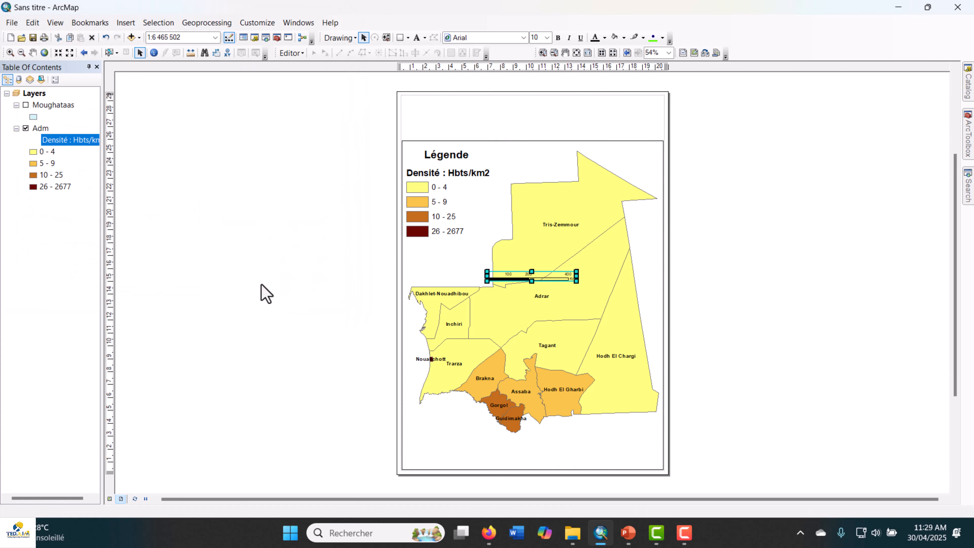
pyautogui.moveTo(513, 277); pyautogui.dragTo(459, 457)
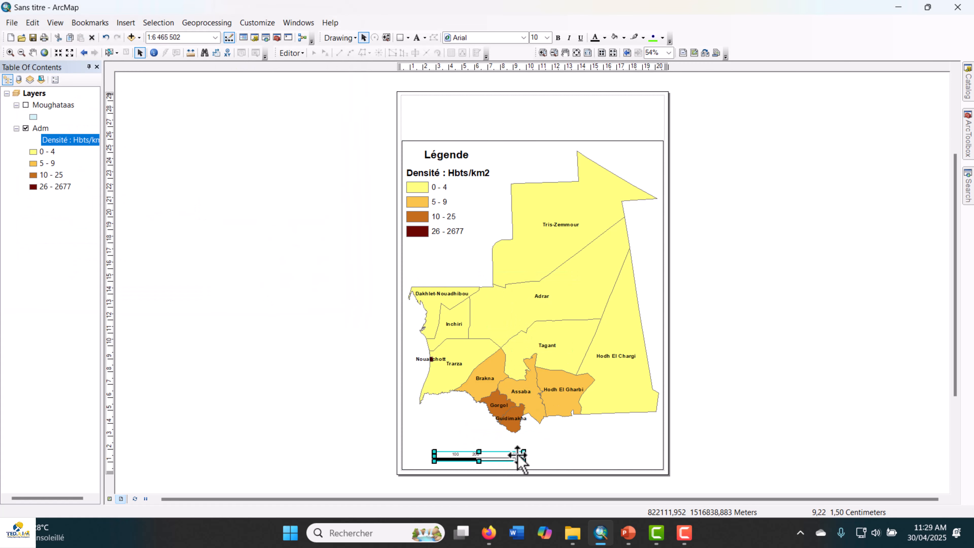
# Widen the scale bar below the map until it spans 800 km
pyautogui.moveTo(523, 457); pyautogui.dragTo(579, 457)
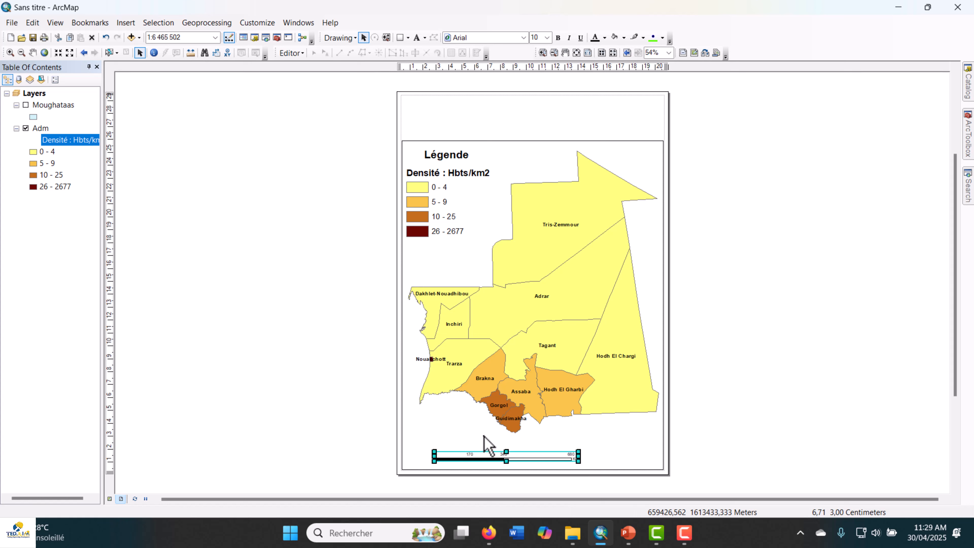
pyautogui.click(483, 465)
pyautogui.click(573, 459)
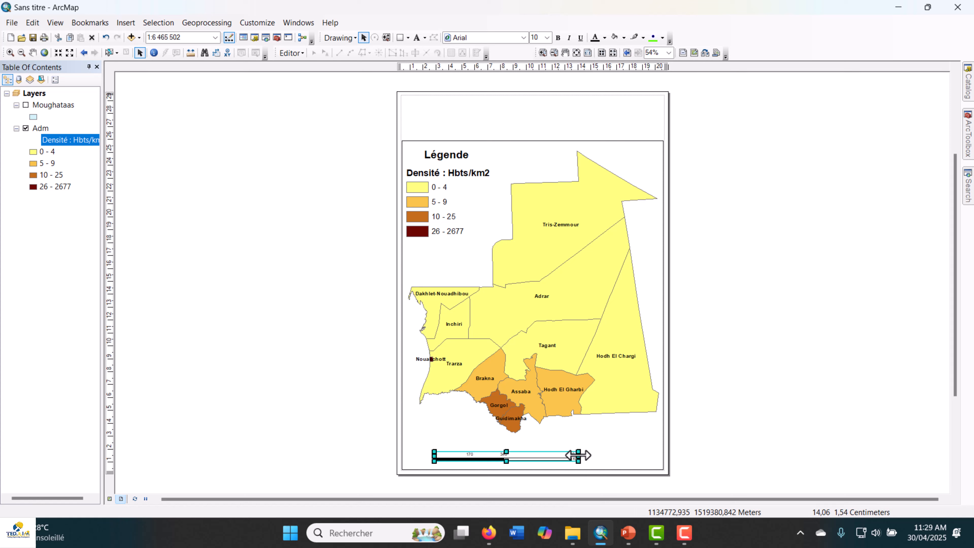
pyautogui.moveTo(580, 456); pyautogui.dragTo(610, 451)
pyautogui.click(635, 441)
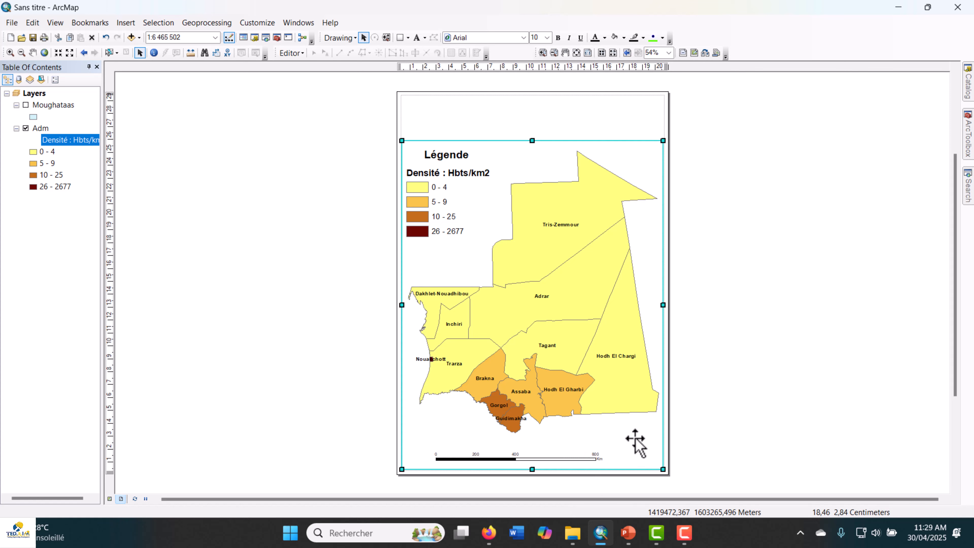
# Shift the scale bar slightly right and down to centre it along the bottom of the map frame
pyautogui.click(515, 460)
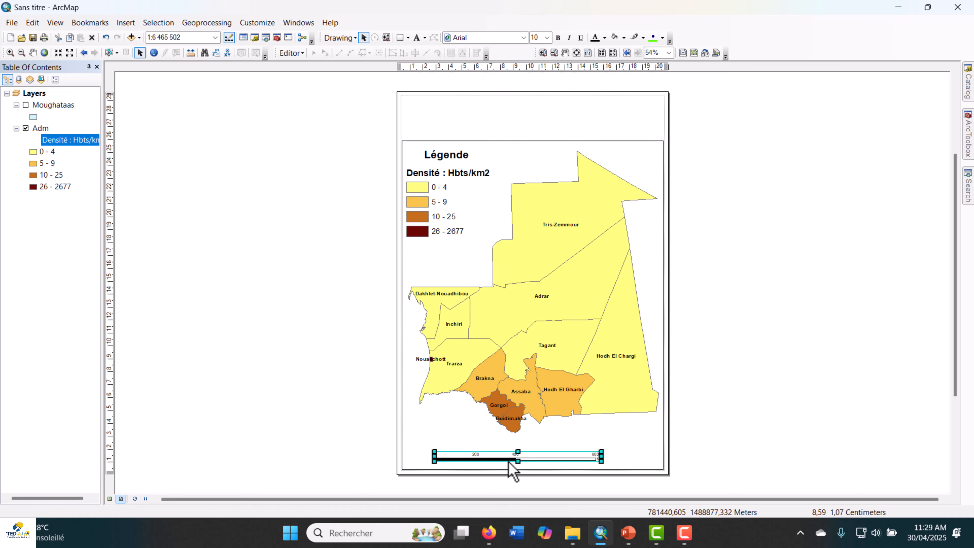
pyautogui.moveTo(508, 461); pyautogui.dragTo(524, 464)
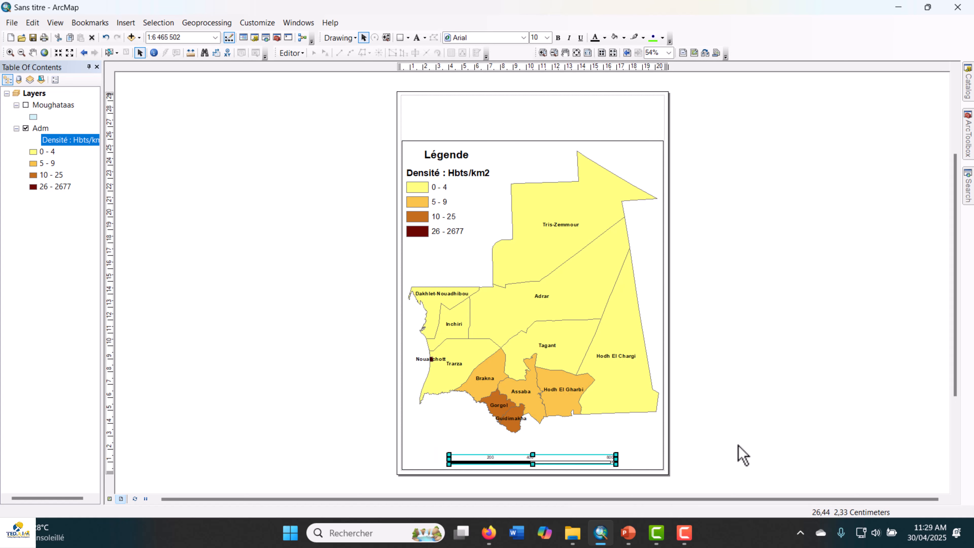
pyautogui.click(743, 456)
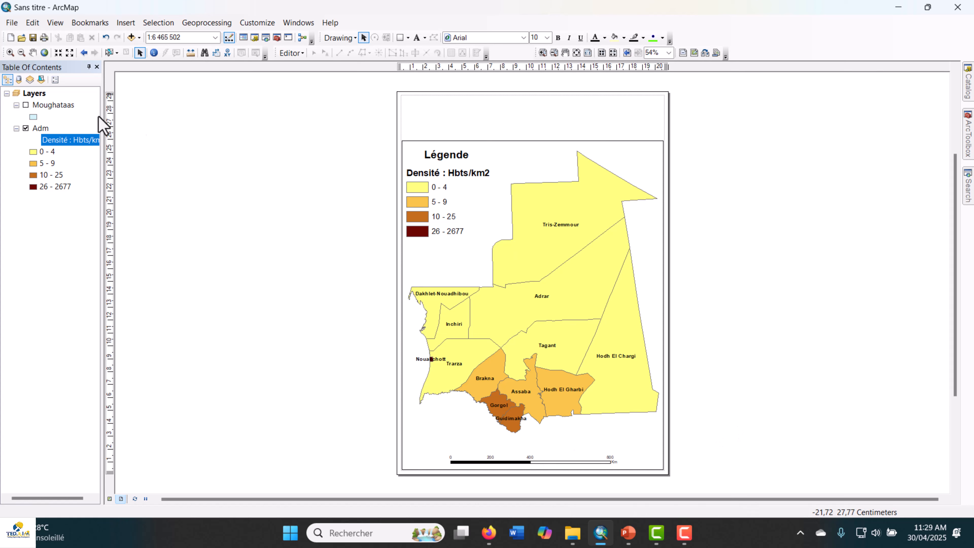
# Insert the ESRI North 6 north arrow and place it in the upper-right corner of the map frame
pyautogui.click(166, 24)
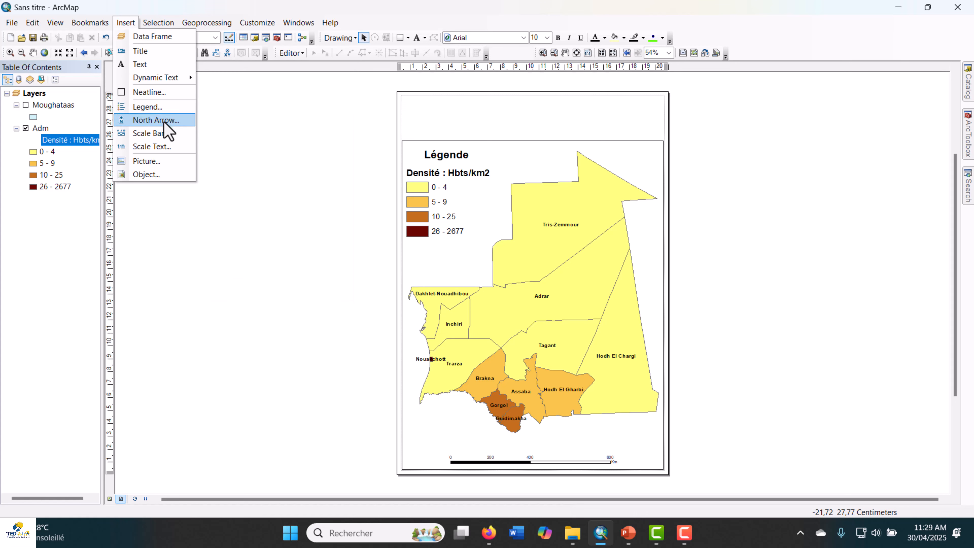
pyautogui.click(161, 121)
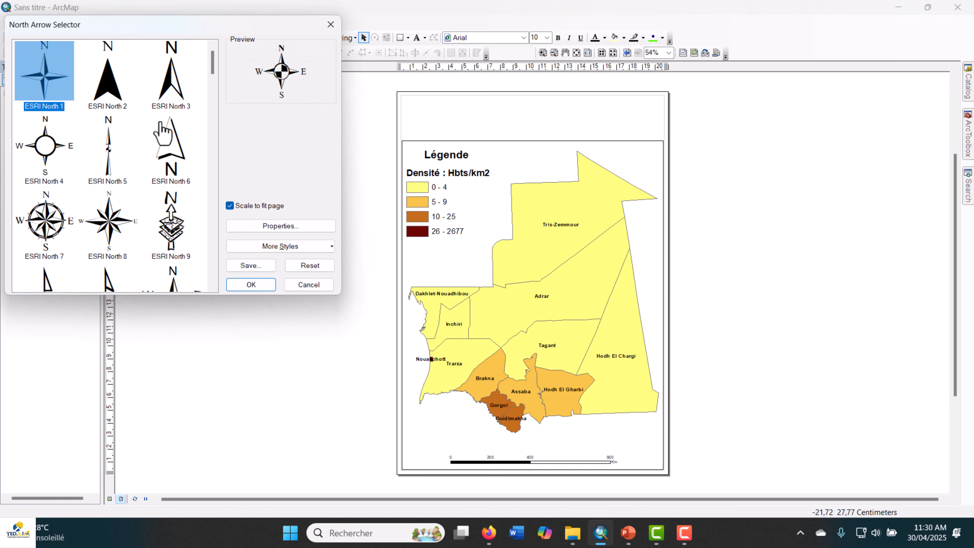
pyautogui.scroll(-4, 42, 154)
pyautogui.scroll(4, 73, 223)
pyautogui.scroll(-4, 145, 163)
pyautogui.scroll(3, 142, 167)
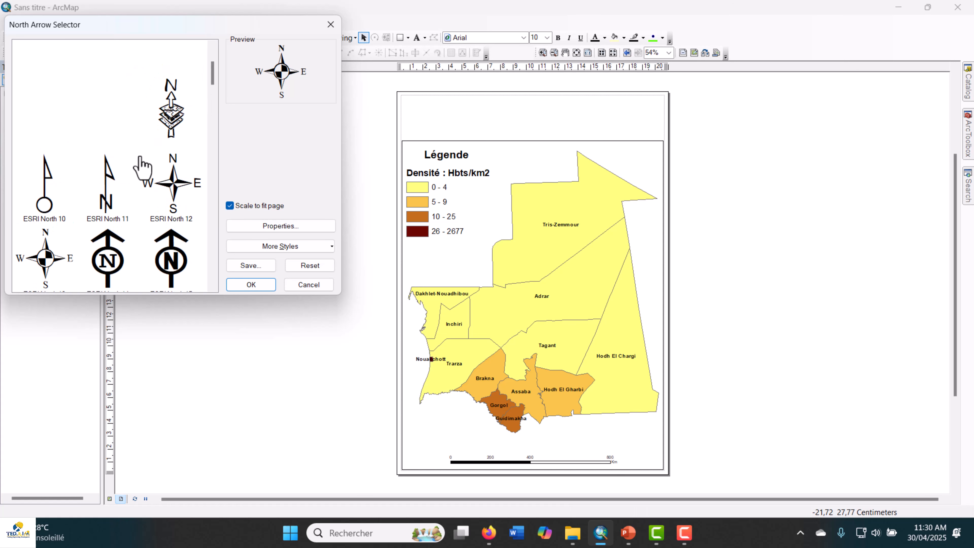
pyautogui.scroll(3, 99, 119)
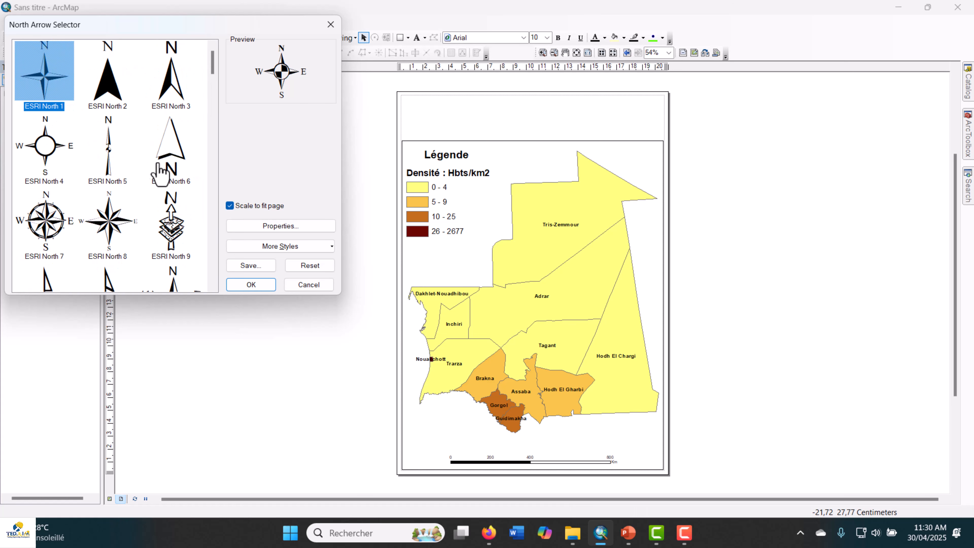
pyautogui.click(171, 157)
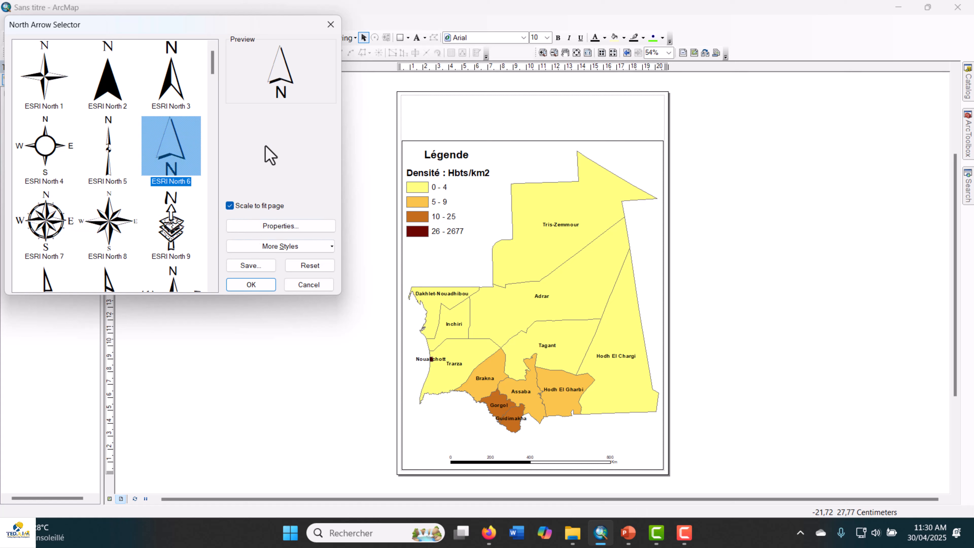
pyautogui.click(253, 285)
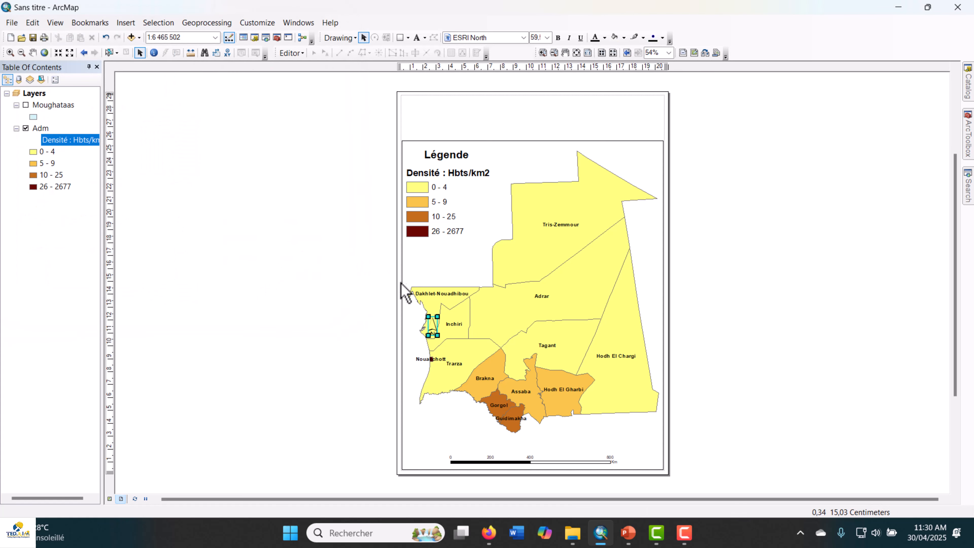
pyautogui.moveTo(429, 326); pyautogui.dragTo(648, 159)
pyautogui.click(698, 221)
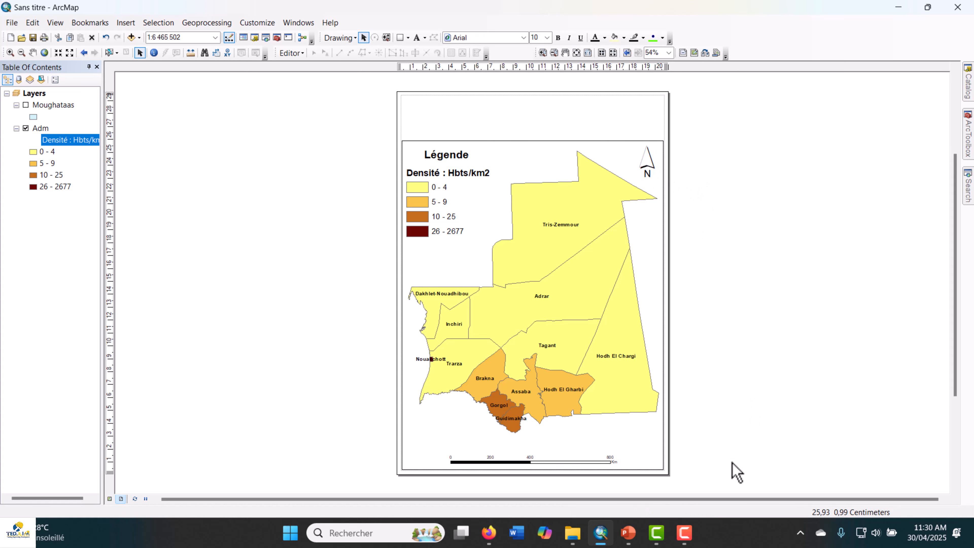
# Start a map title for the layout and enter "La Densité de la Population" as its text
pyautogui.click(131, 25)
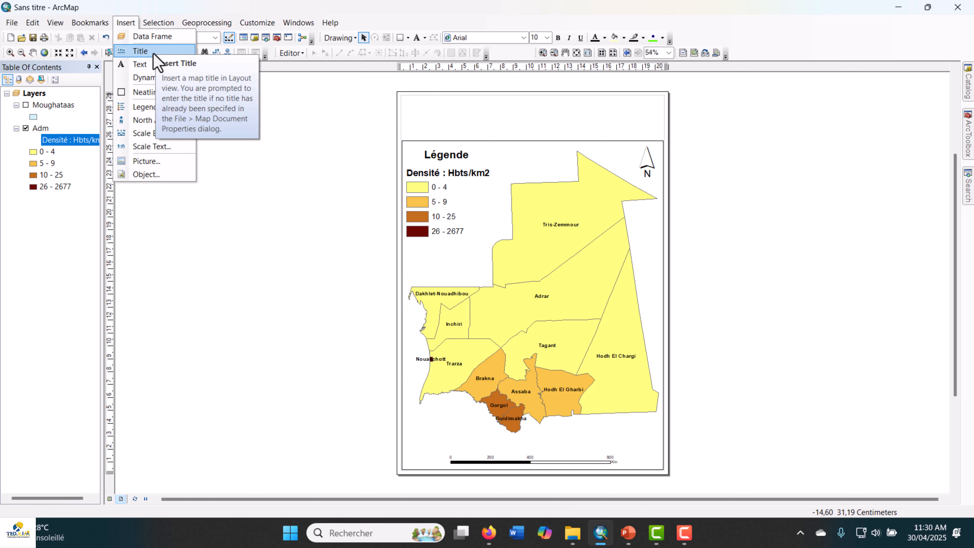
pyautogui.click(154, 54)
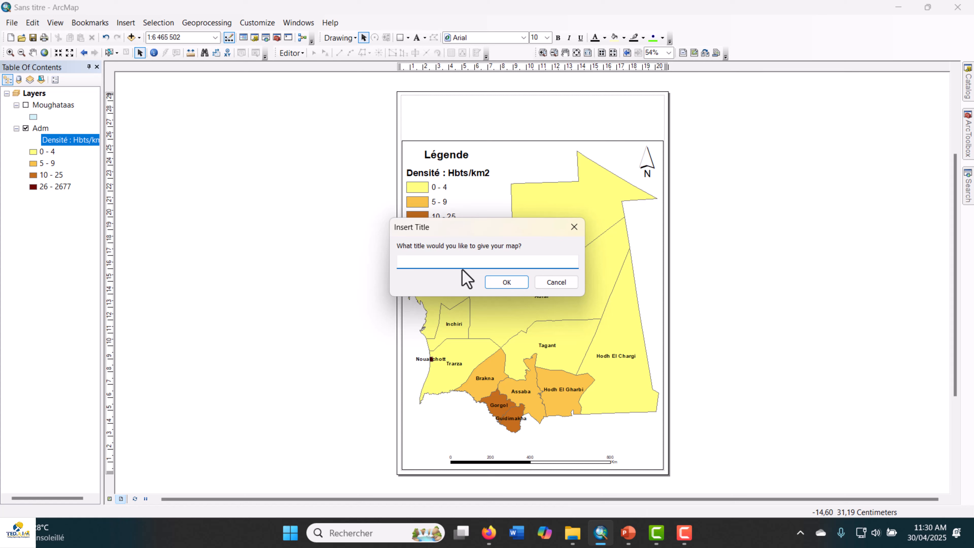
pyautogui.write('La de')
pyautogui.press('BackSpace')
pyautogui.press('BackSpace')
pyautogui.write('De')
pyautogui.write('nsité')
pyautogui.write(' de la')
pyautogui.write(' P')
pyautogui.write('opula')
pyautogui.write('tion')
# Extend the title to "Carte de la Densité de la Population de la Mauritanie", insert it and move it up above the map frame
pyautogui.write('C')
pyautogui.write('arte ')
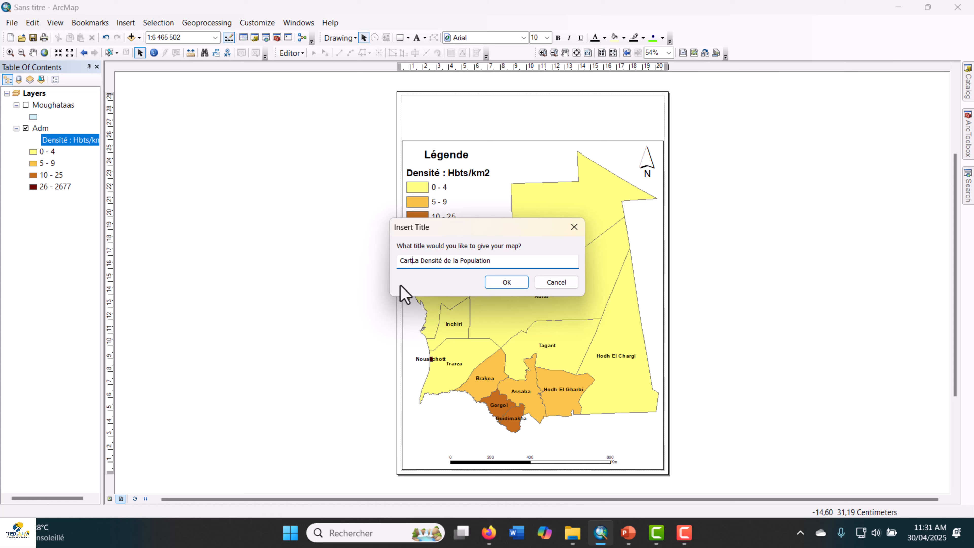
pyautogui.write('de')
pyautogui.press('Delete')
pyautogui.write('l')
pyautogui.click(515, 261)
pyautogui.write('de')
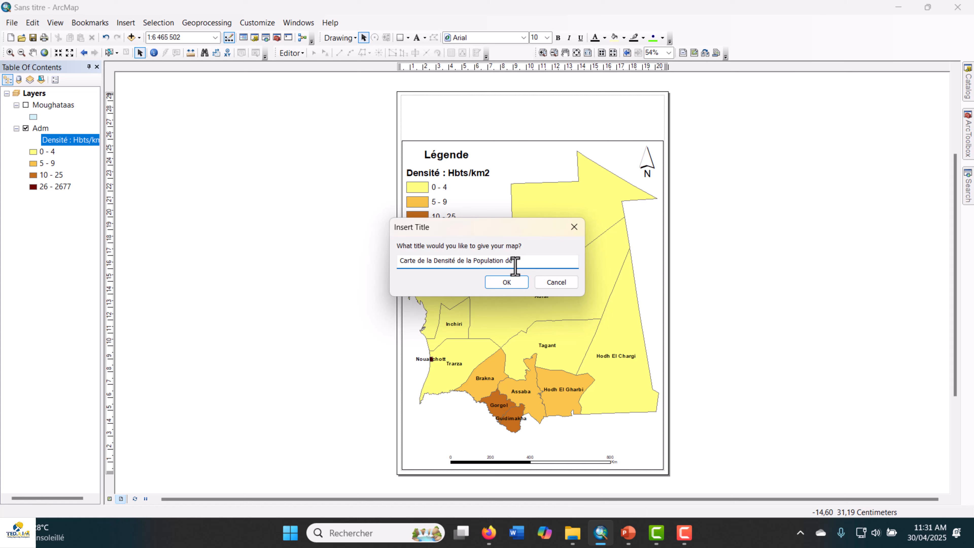
pyautogui.write(' la Mauritanie')
pyautogui.click(507, 283)
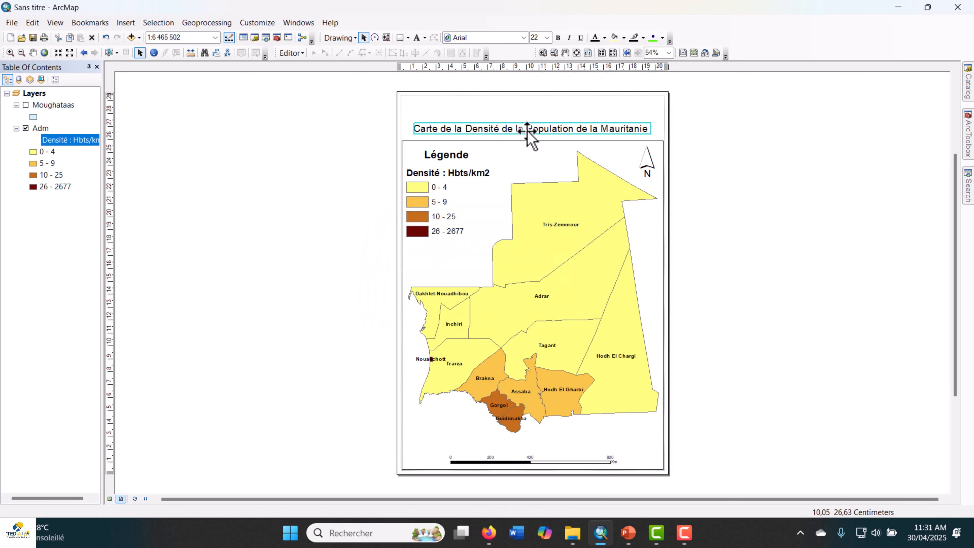
pyautogui.moveTo(528, 131); pyautogui.dragTo(526, 121)
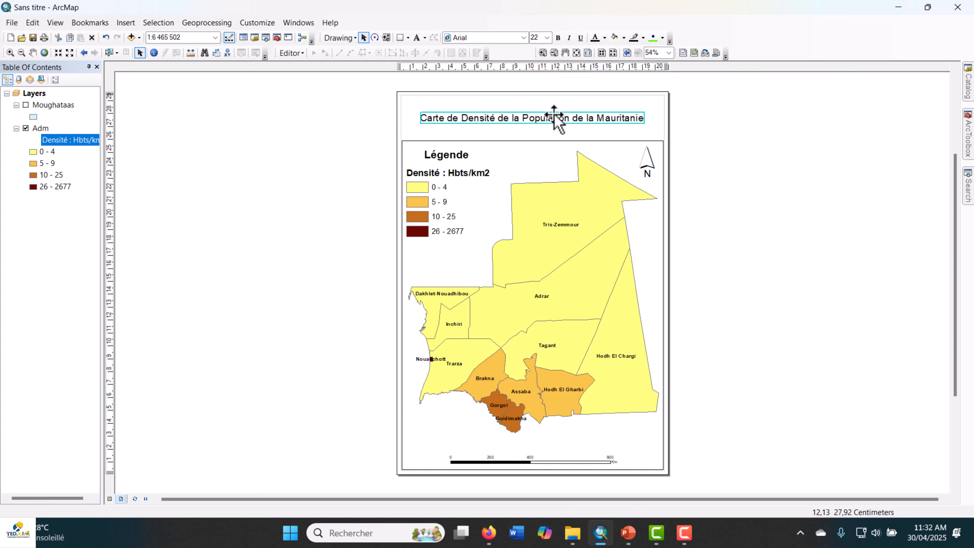
# Open the text symbol settings of the map title above the frame
pyautogui.rightClick(554, 116)
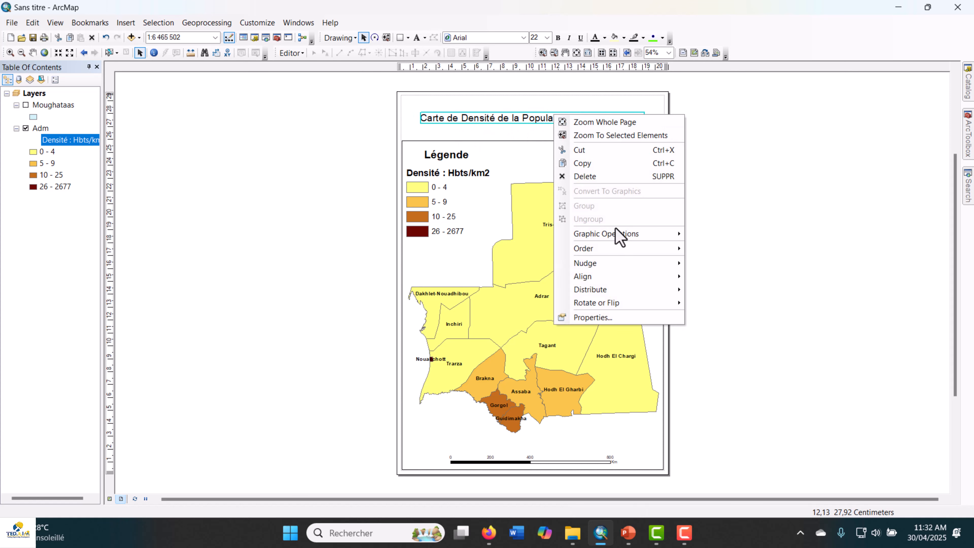
pyautogui.click(629, 317)
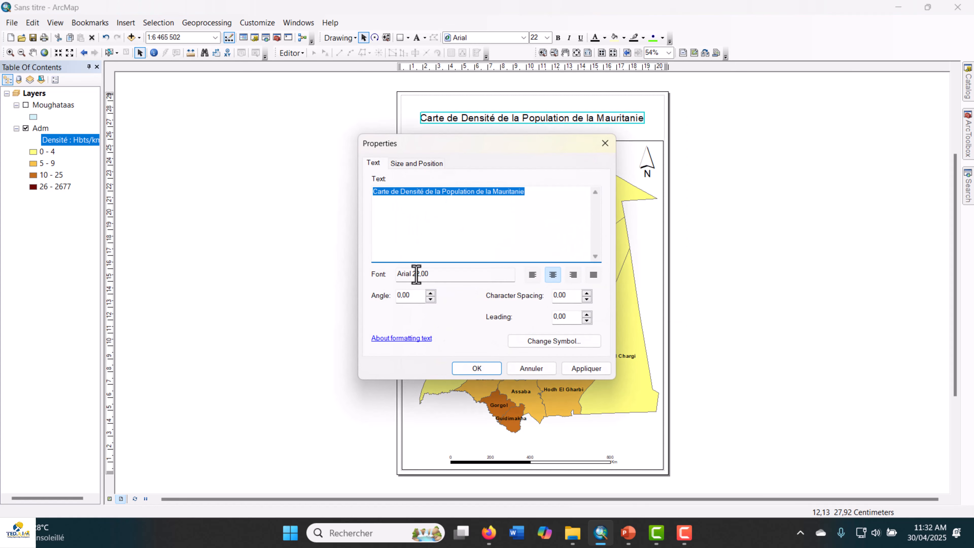
pyautogui.click(541, 346)
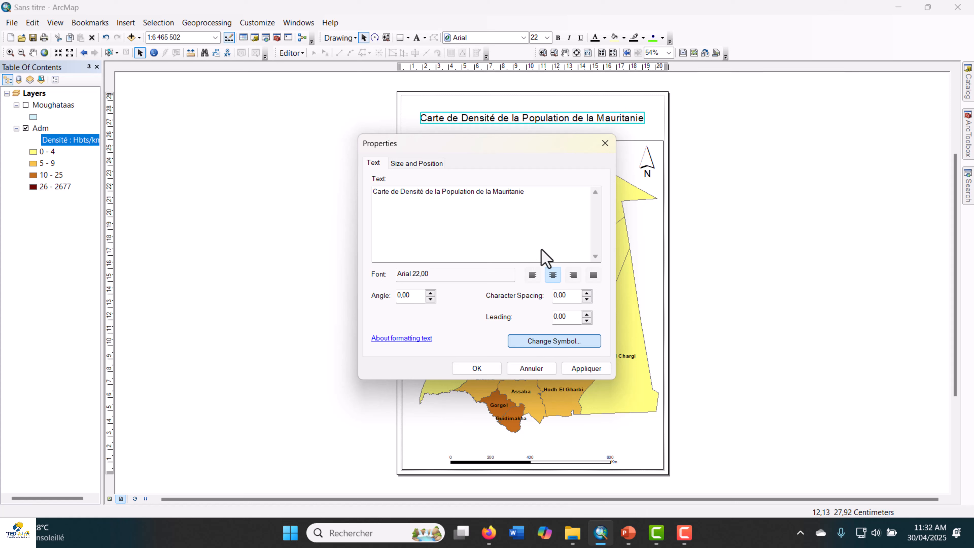